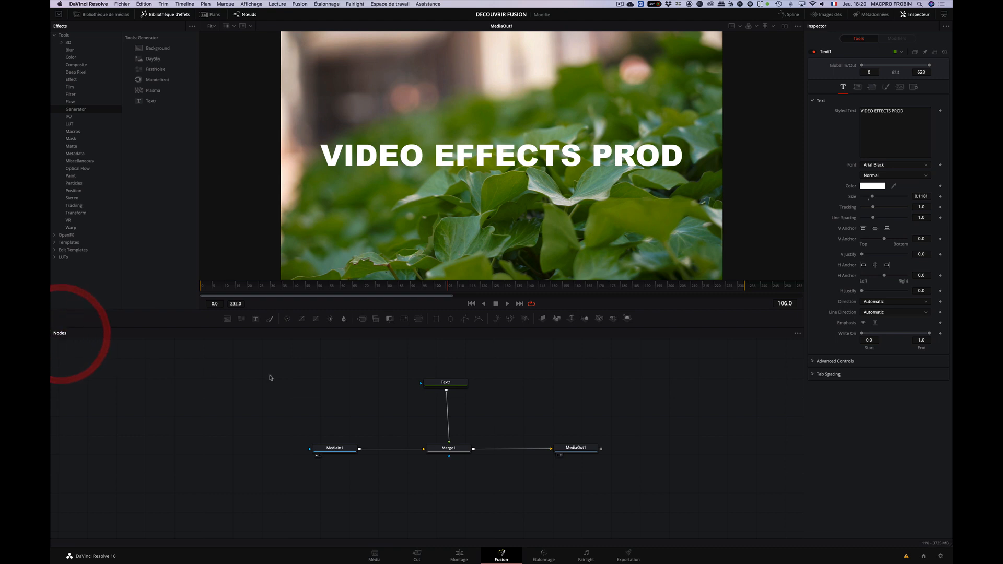
Show the media library and switch its panel to full height
click(212, 365)
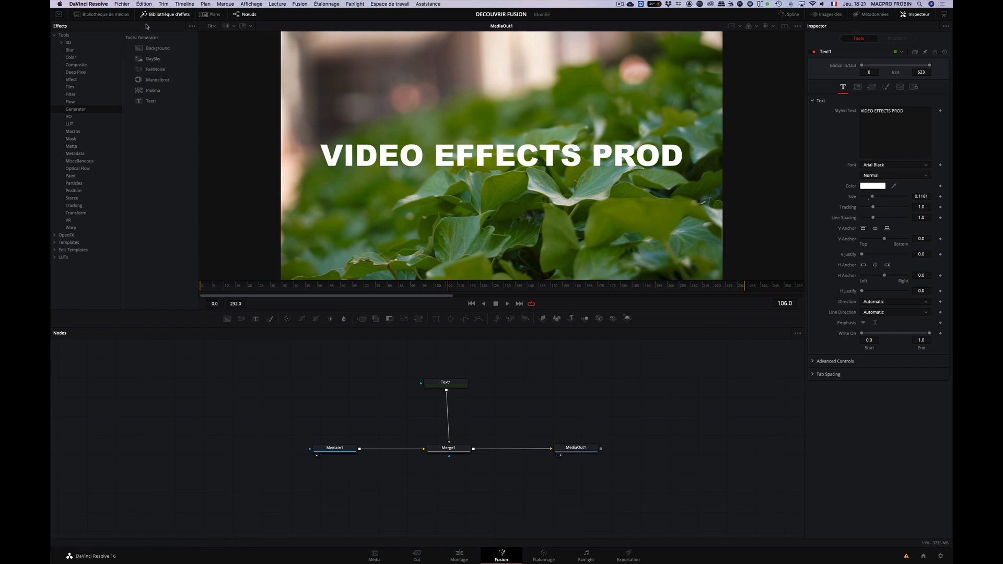
click(112, 17)
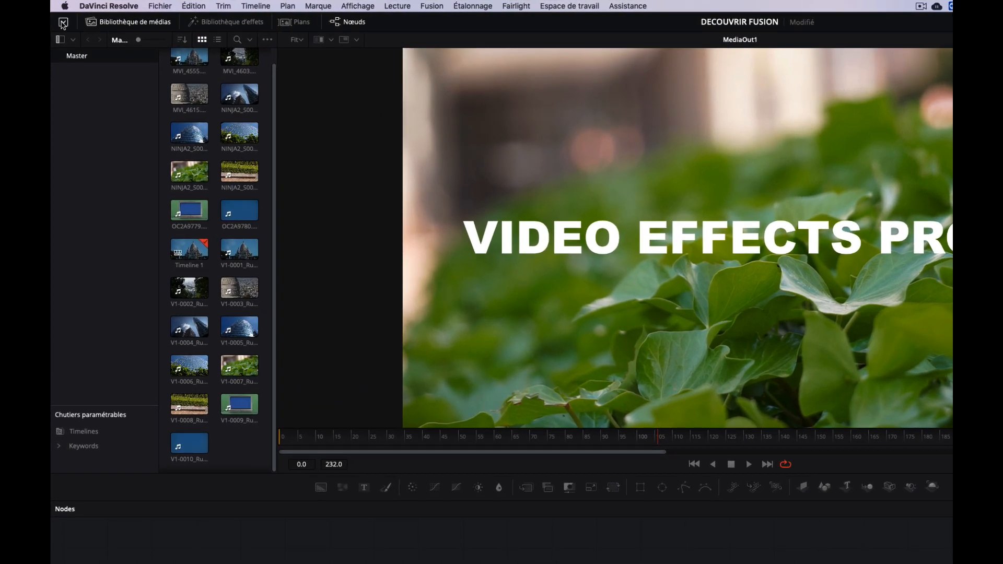
click(61, 21)
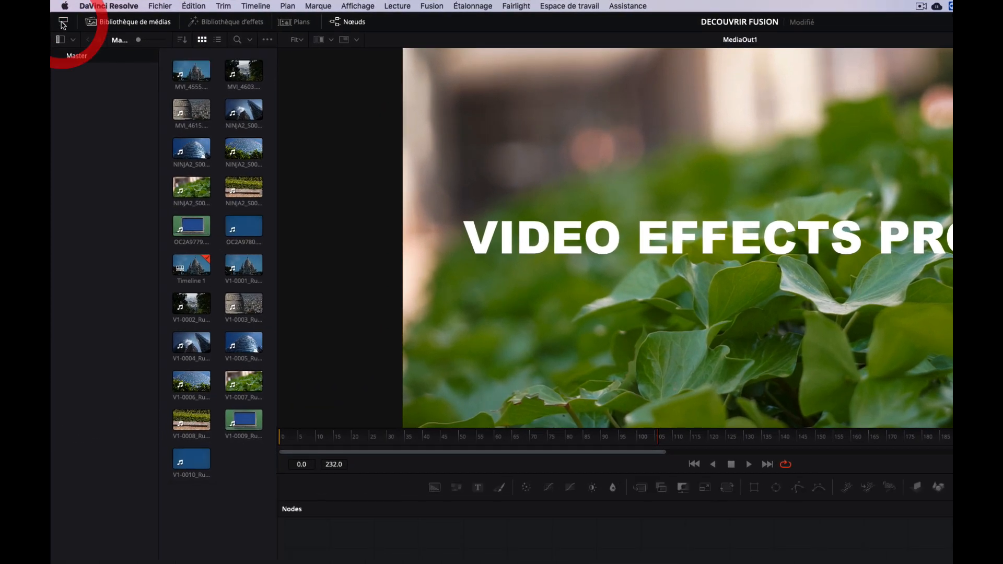
Display the effects library and look through its LUTs, Edit Templates, Templates, OpenFX and Tools categories
click(231, 22)
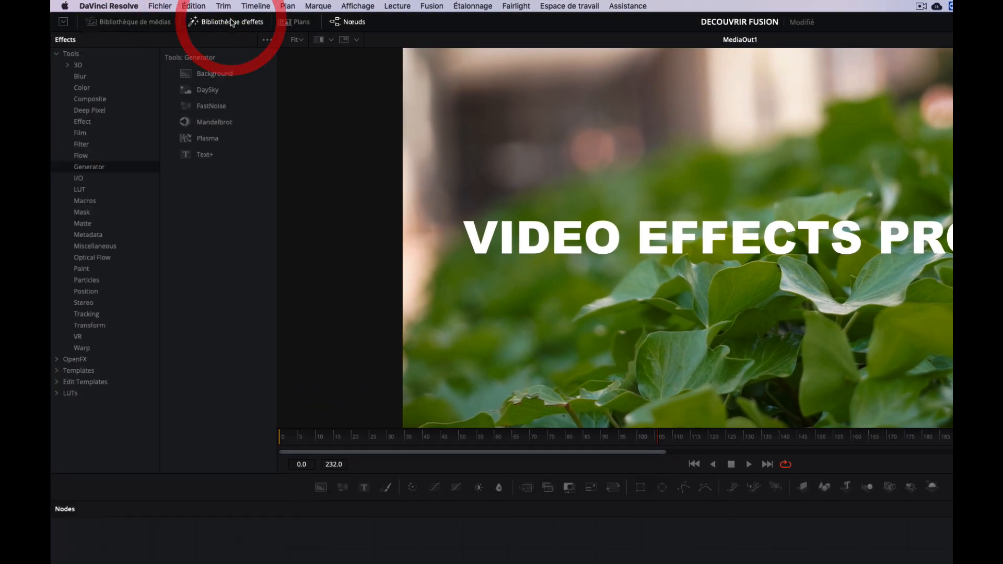
click(231, 23)
click(232, 23)
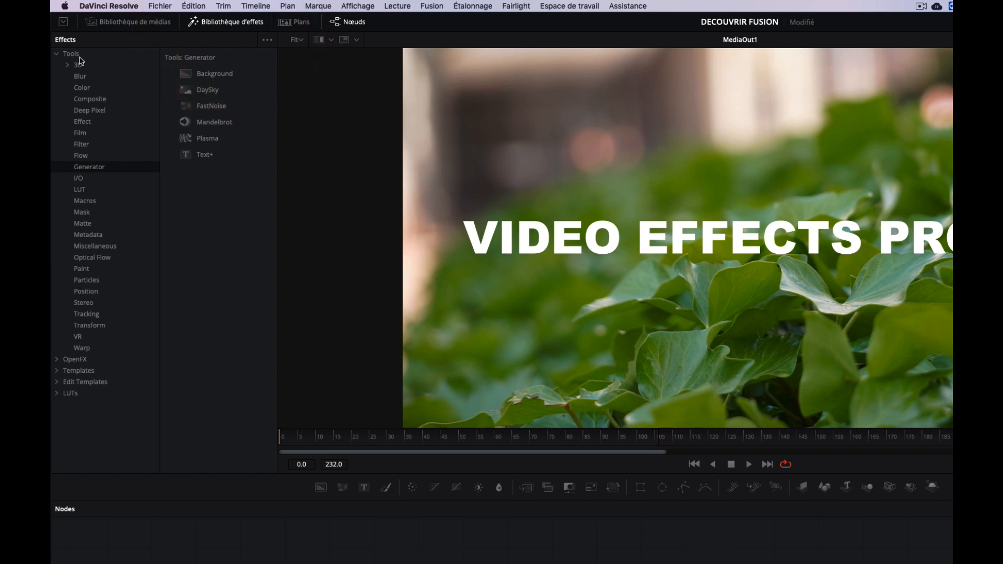
click(72, 394)
click(78, 382)
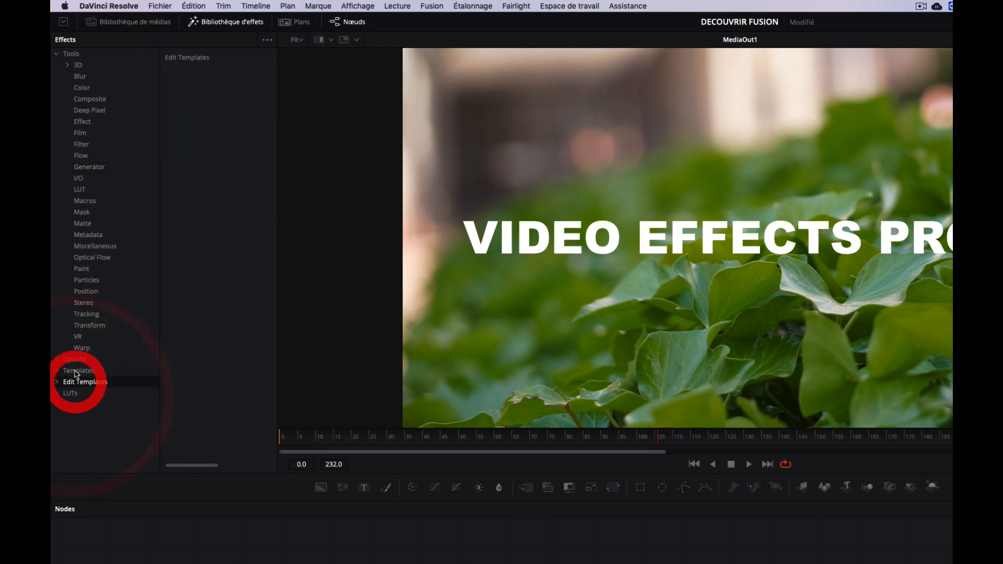
click(79, 371)
click(75, 359)
click(67, 54)
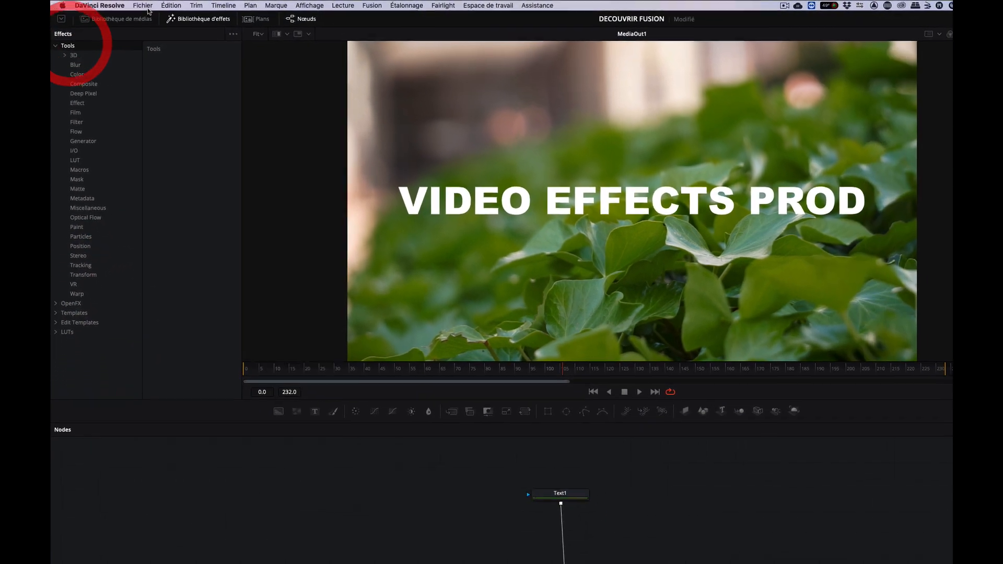
Display the timeline's clip thumbnails, then hide both the thumbnails and the effects library
click(301, 21)
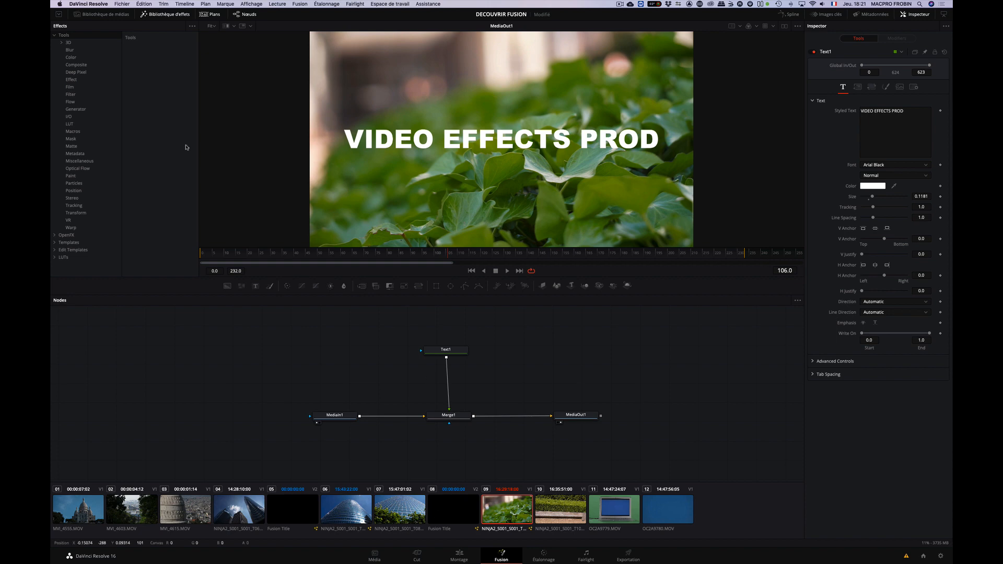
click(215, 15)
click(172, 14)
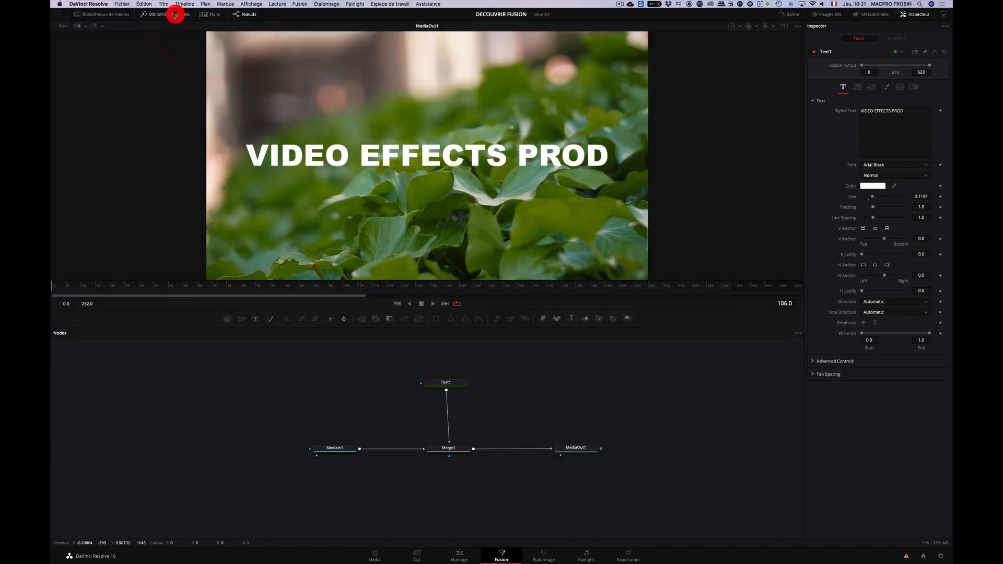
Hide and redisplay the node editor to compare the viewer's size, leaving the node editor shown
click(251, 15)
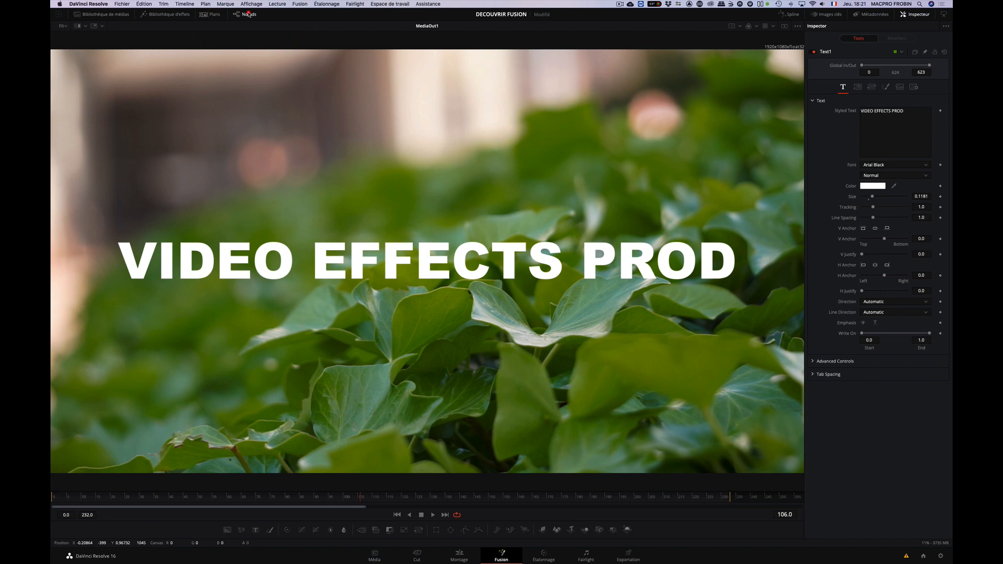
click(250, 14)
click(249, 15)
click(249, 14)
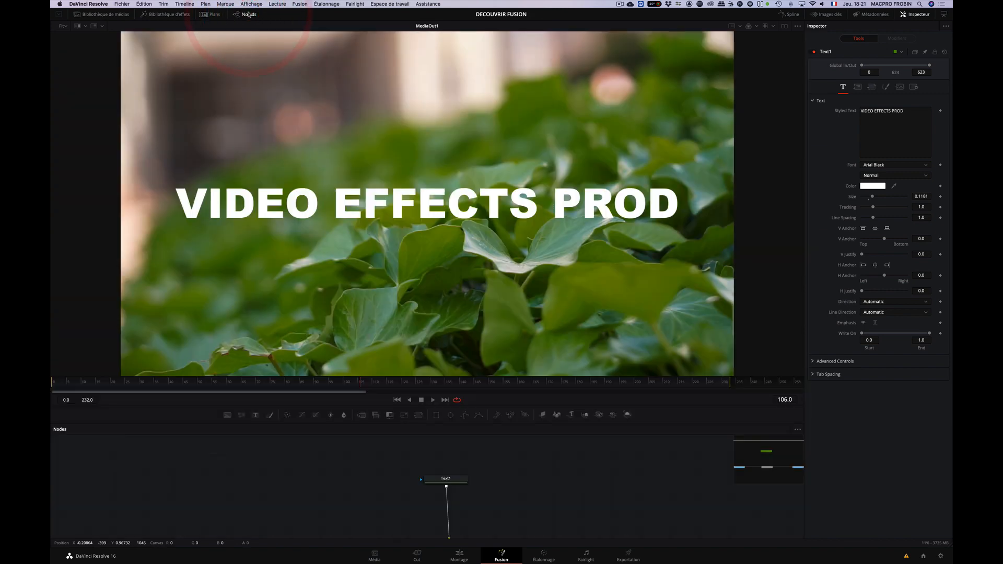
click(249, 15)
click(249, 15)
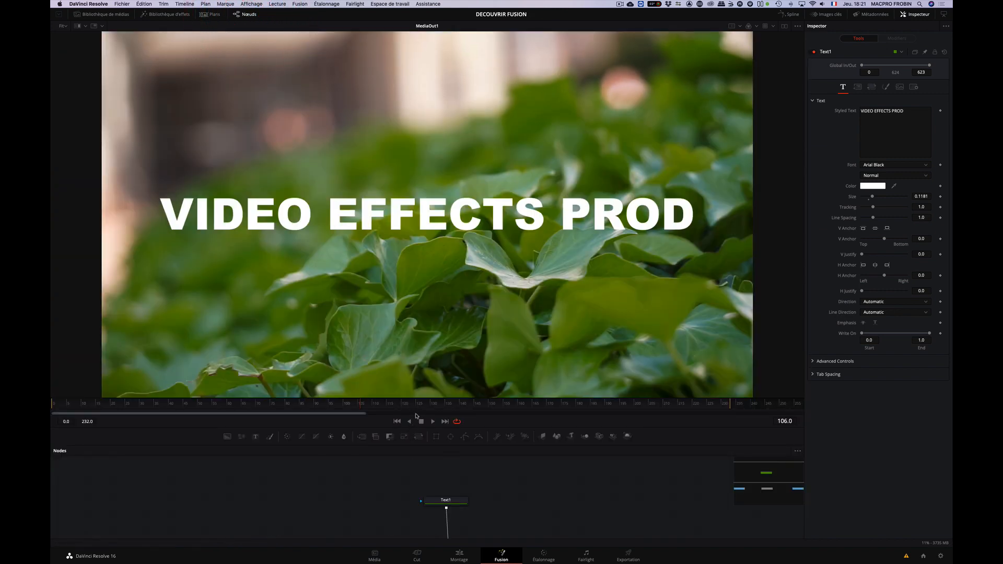
Enlarge the node editor by reducing the viewer's height, and widen the Inspector
drag(415, 426, 412, 324)
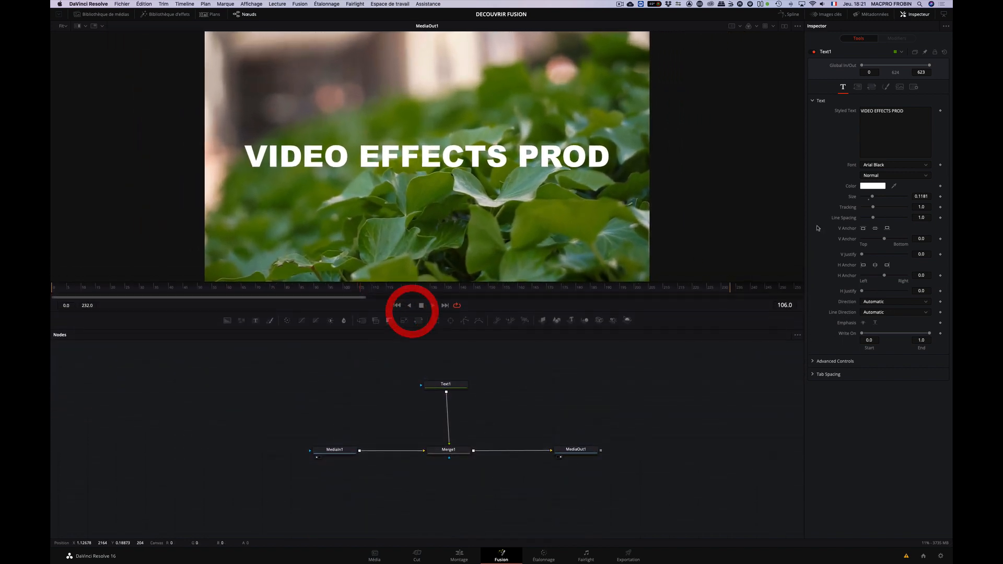
drag(805, 231, 705, 234)
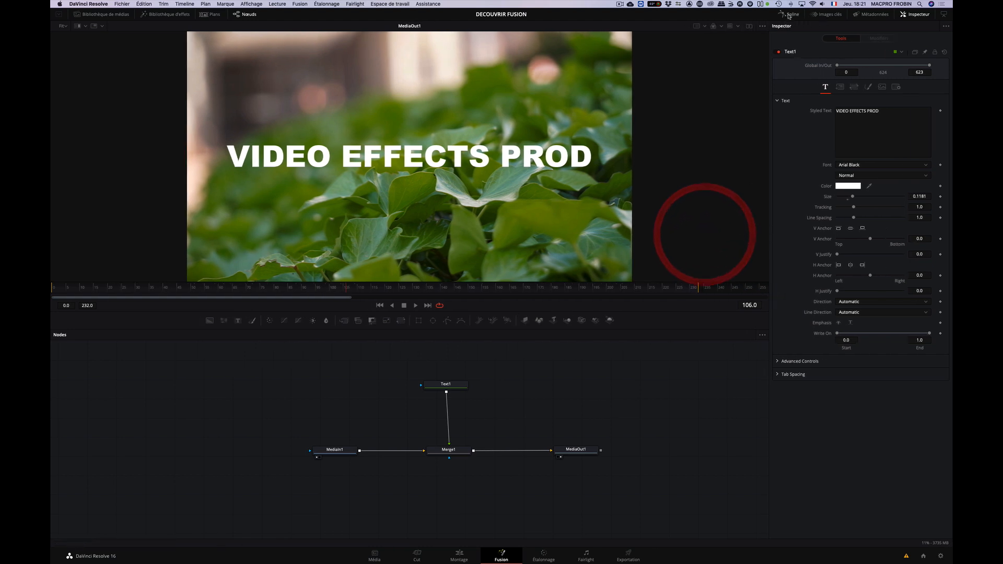
Display the Spline editor beside the node editor and close it again
click(791, 15)
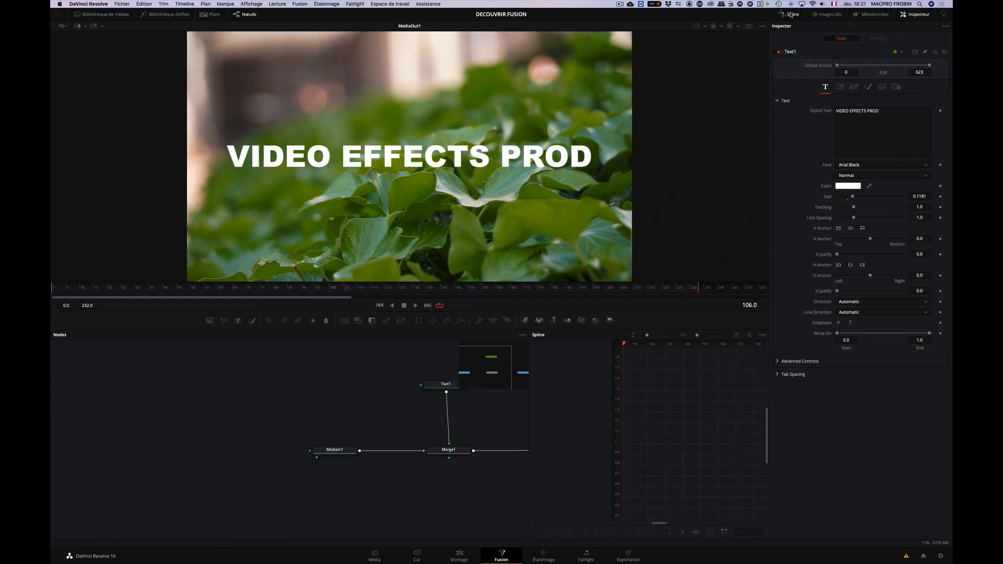
click(792, 15)
click(792, 15)
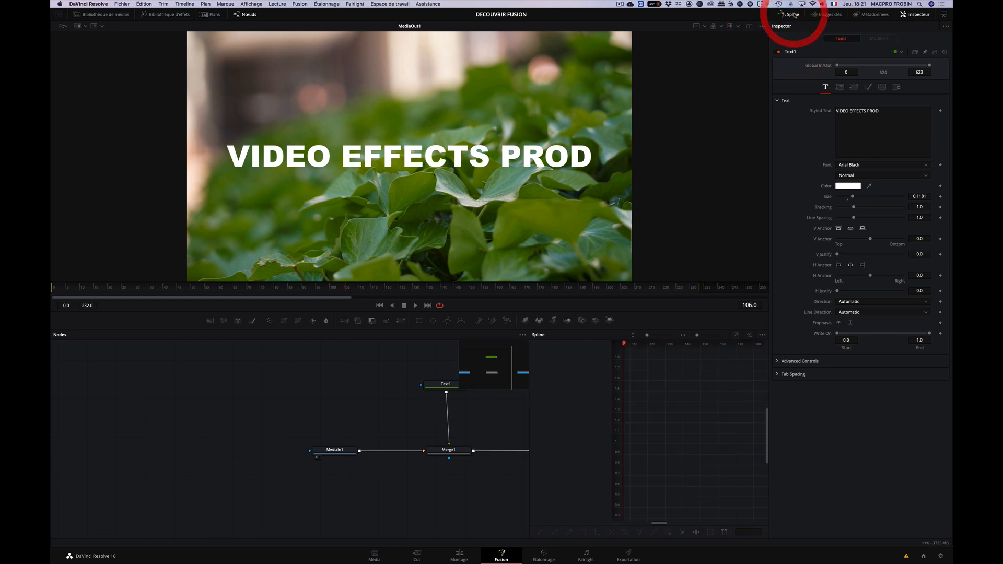
click(791, 15)
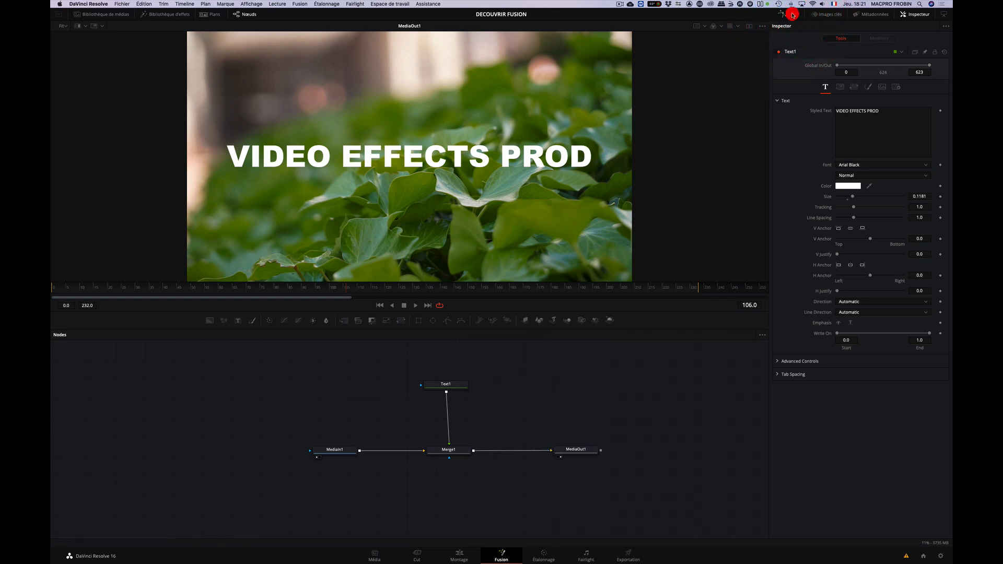
Show and hide the Keyframes editor, then do the same with the metadata display
click(827, 15)
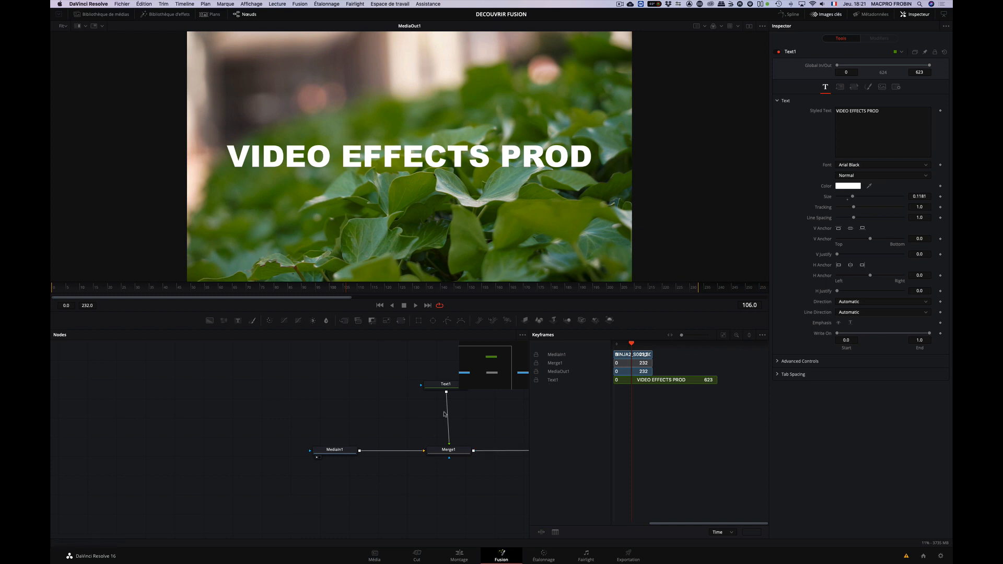
click(831, 16)
click(872, 16)
click(877, 17)
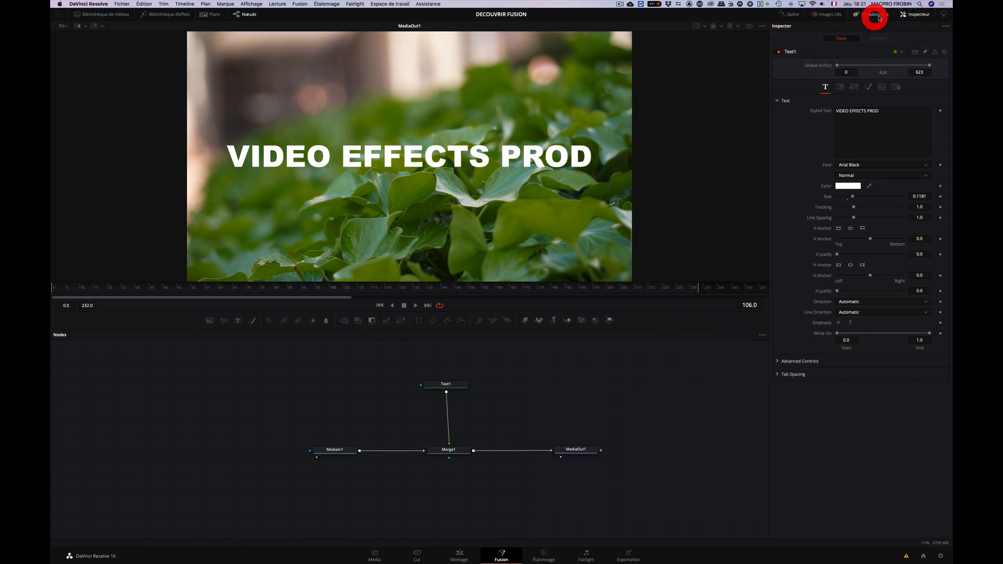
Hide and redisplay the Inspector, then toggle it between half and full height, leaving it at full height
click(915, 14)
click(914, 14)
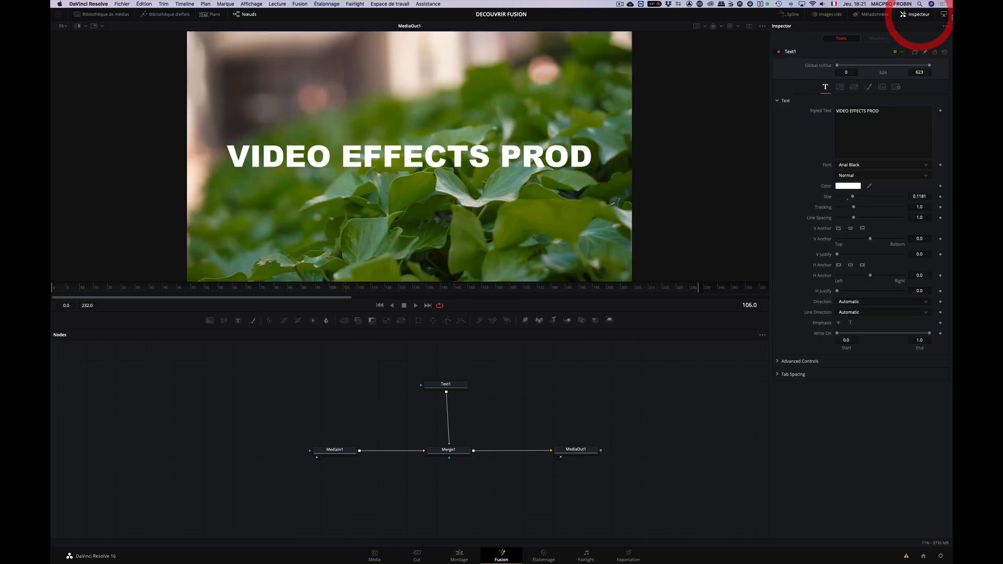
click(943, 15)
click(944, 15)
click(944, 15)
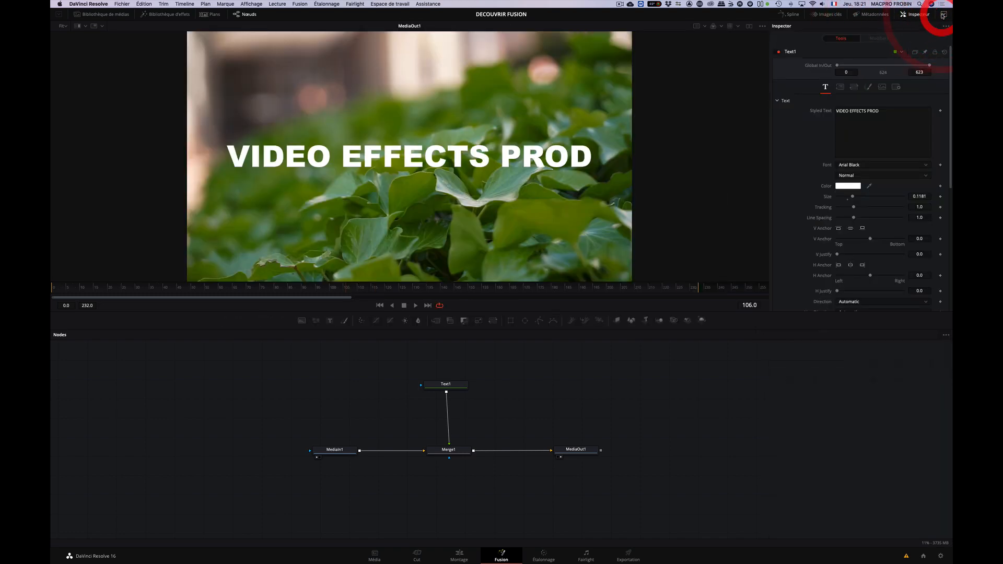
click(944, 14)
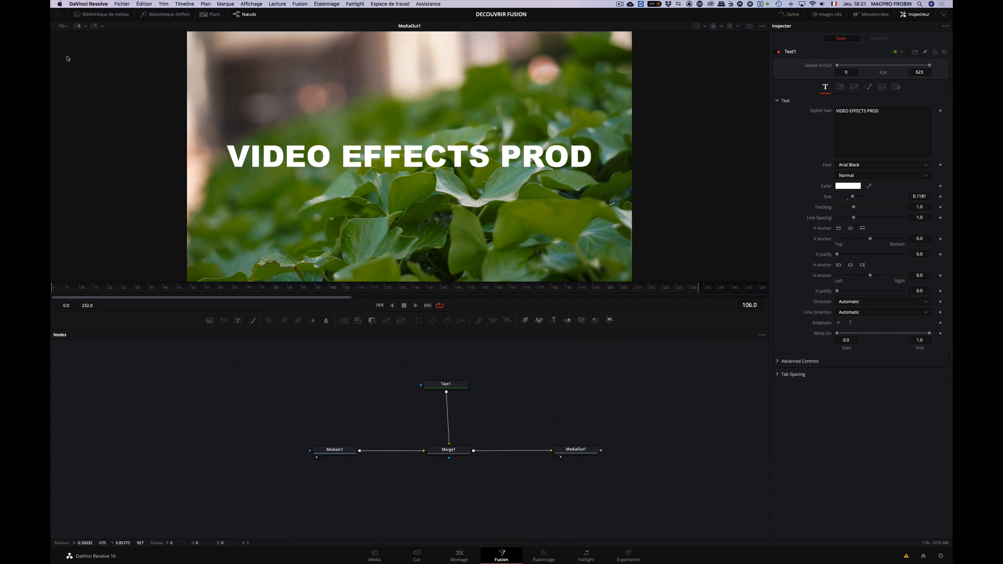
Display and close the effects library, then show the media library instead
click(165, 14)
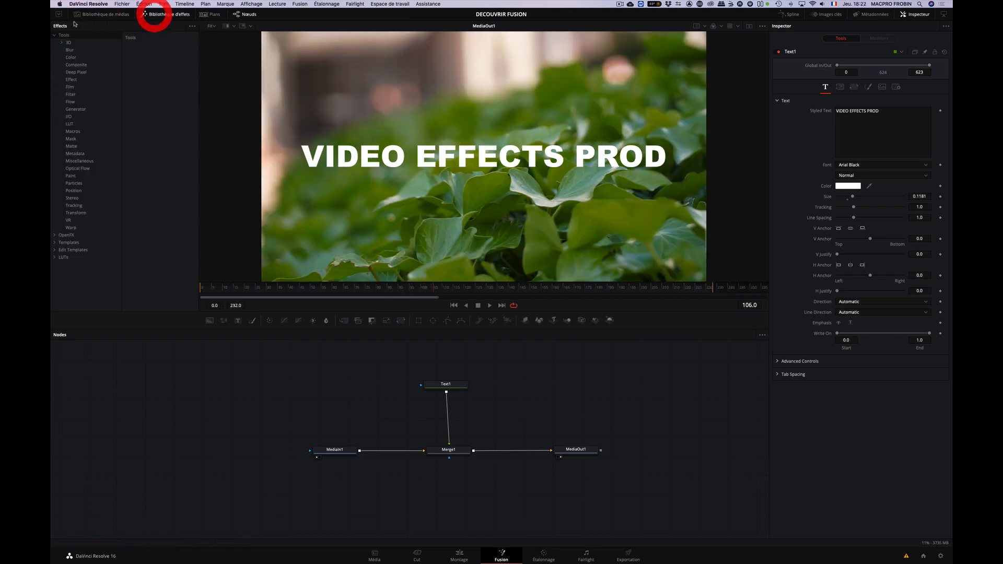
click(165, 14)
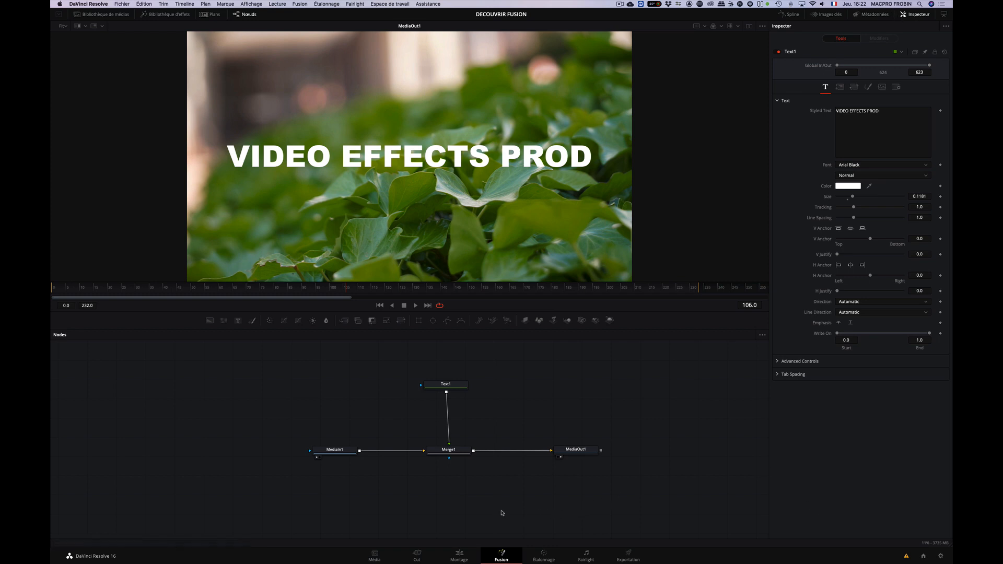
click(107, 15)
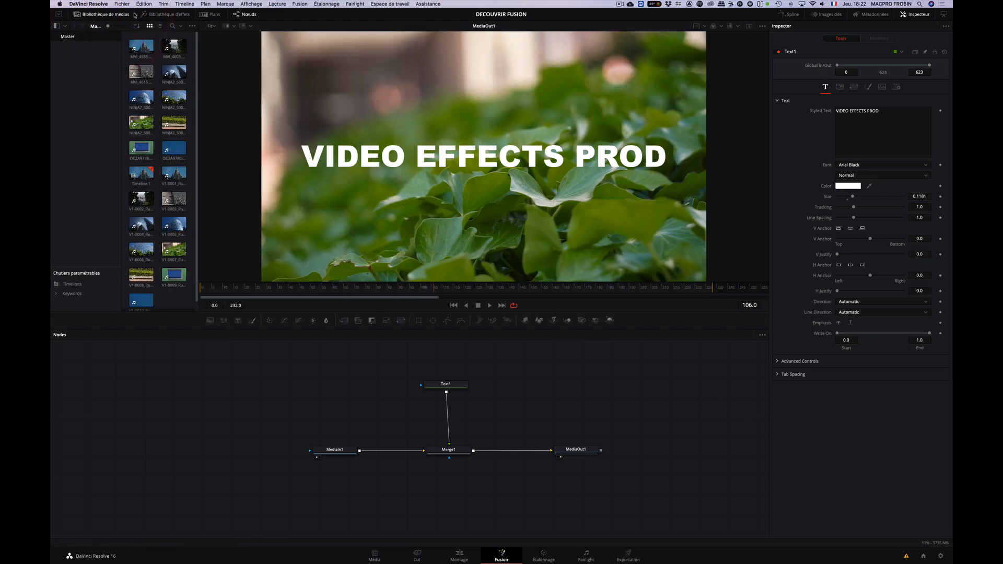
Check the project's clips on the Media page, then return to the Fusion page and widen the media library
click(374, 556)
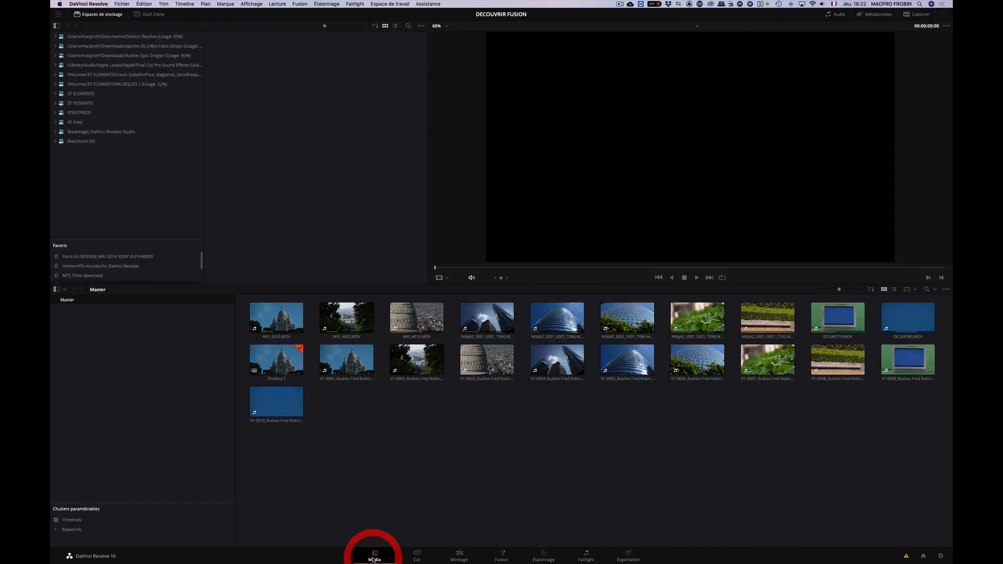
click(515, 555)
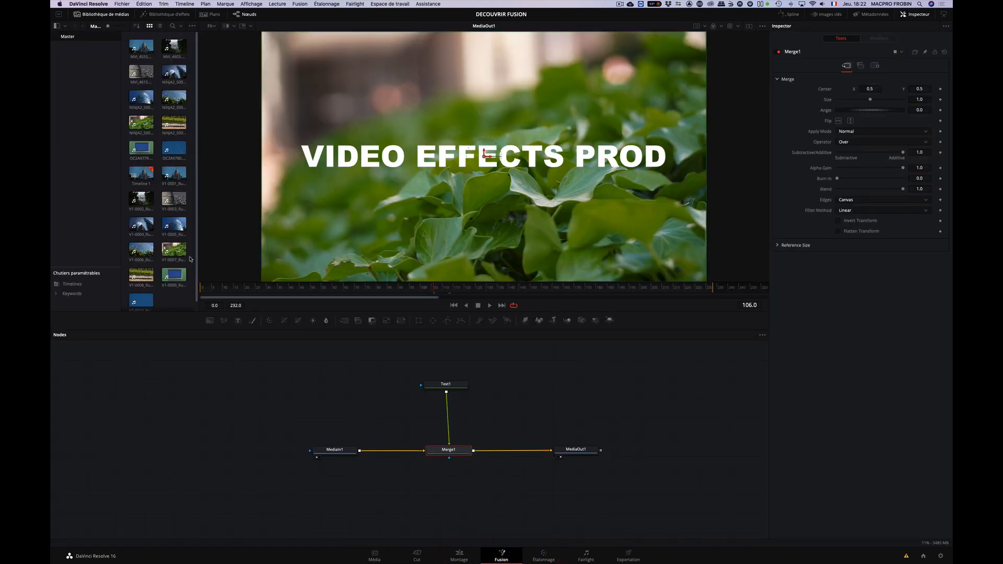
drag(198, 280, 295, 274)
click(153, 62)
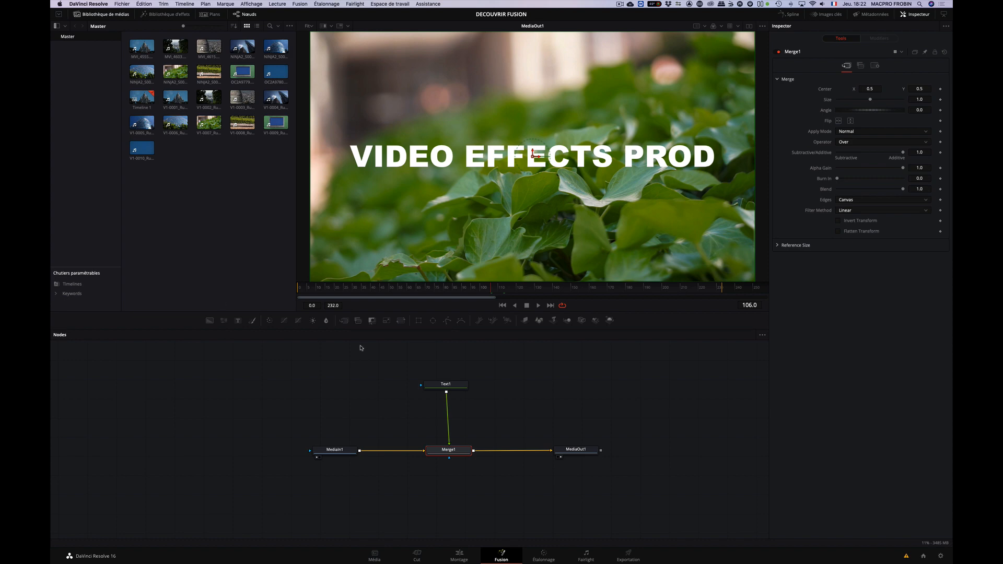
Shift the Text1 node slightly to the left and add a new Text+ node above MediaIn1
drag(453, 386, 442, 385)
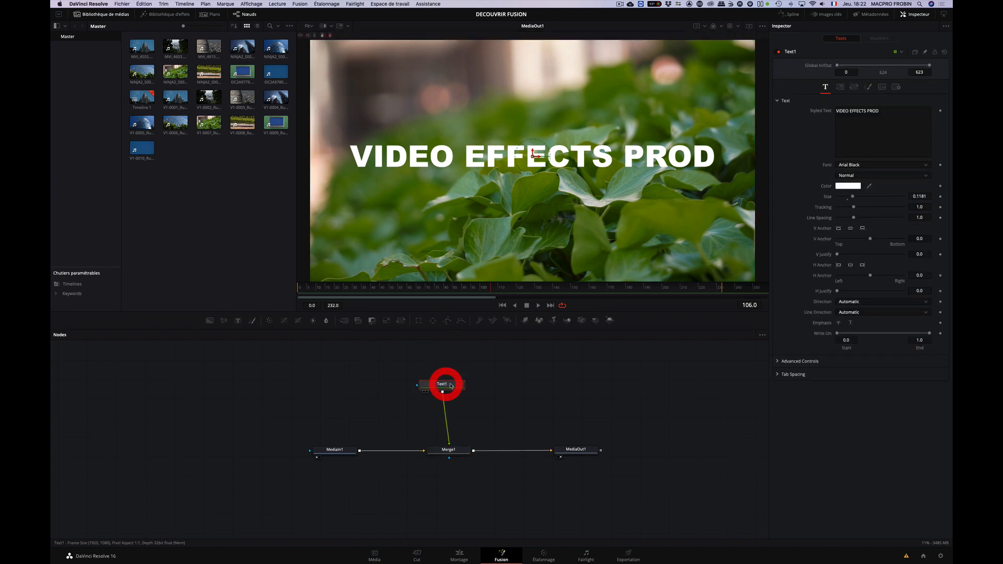
click(489, 406)
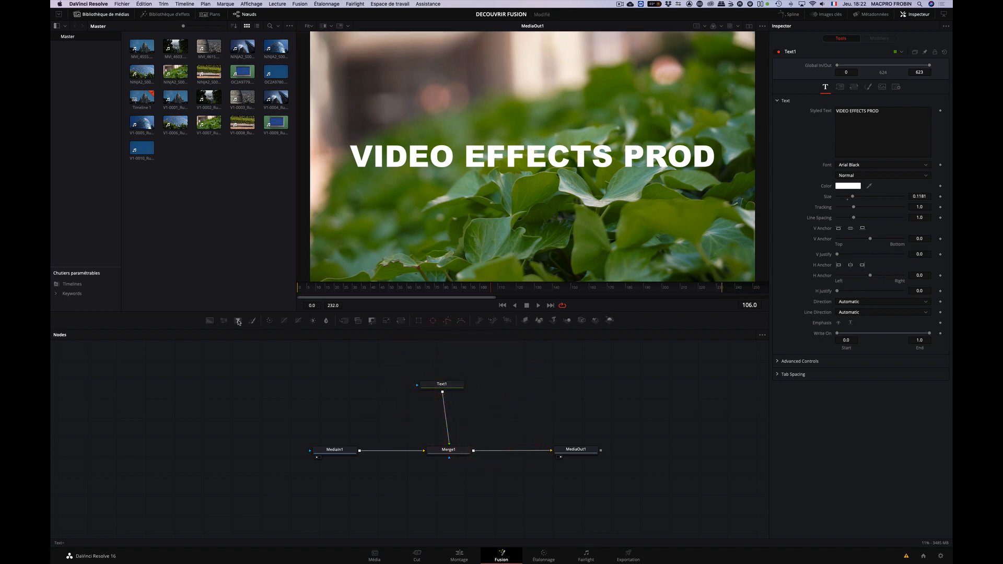
drag(238, 320, 298, 393)
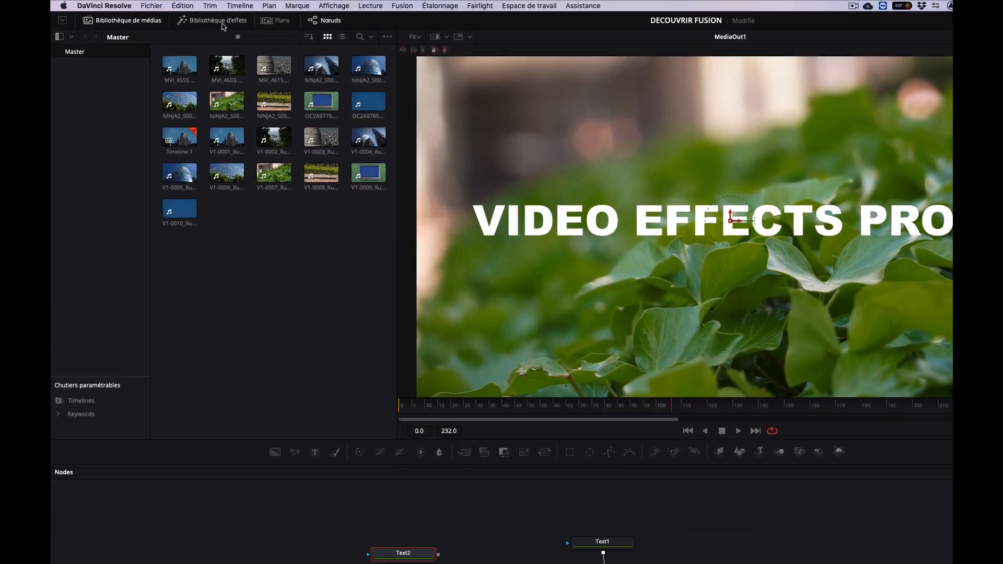
Add another Text+ node from the effects library's Generator category, to the left of the unconnected Text2 node
click(171, 16)
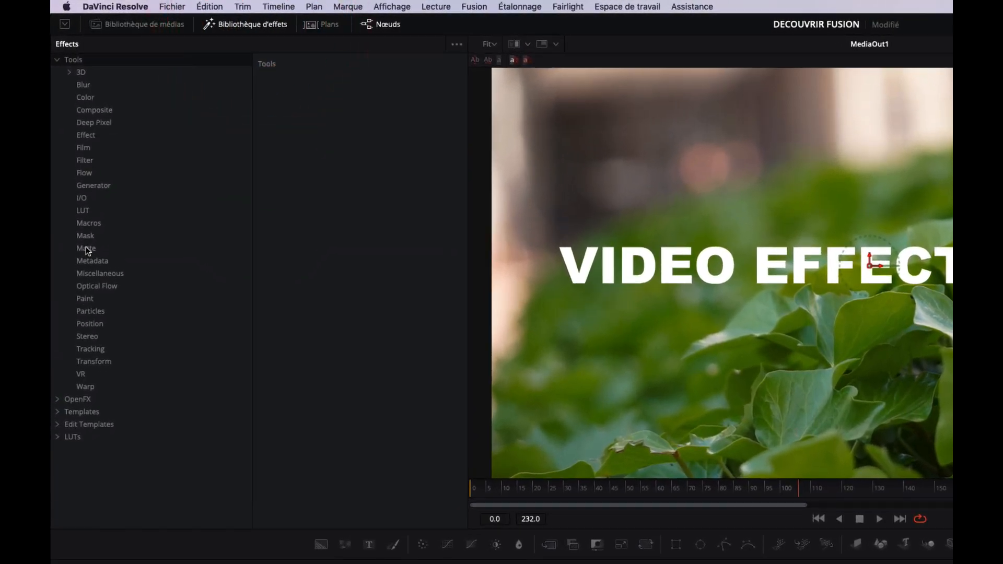
click(82, 198)
click(85, 211)
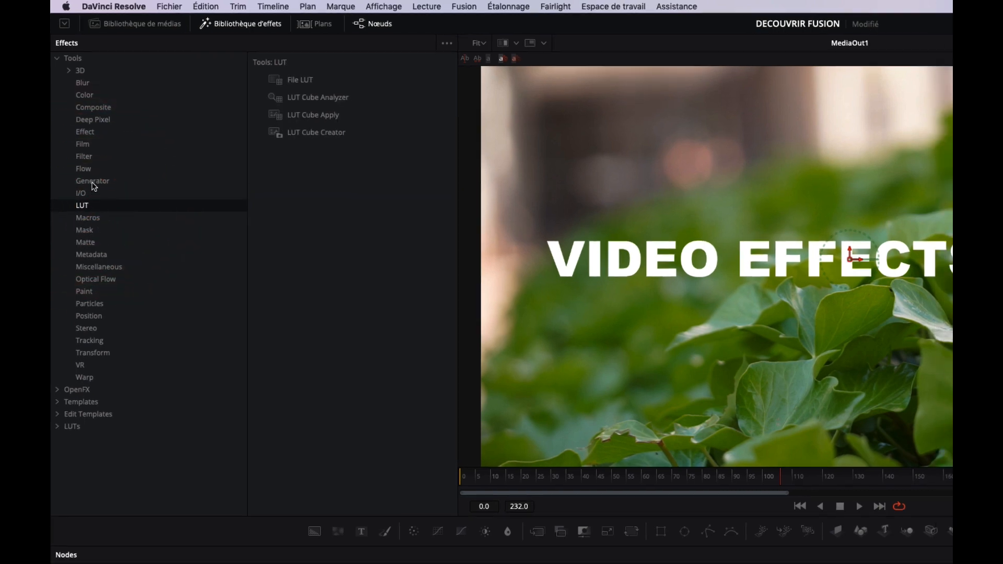
click(92, 186)
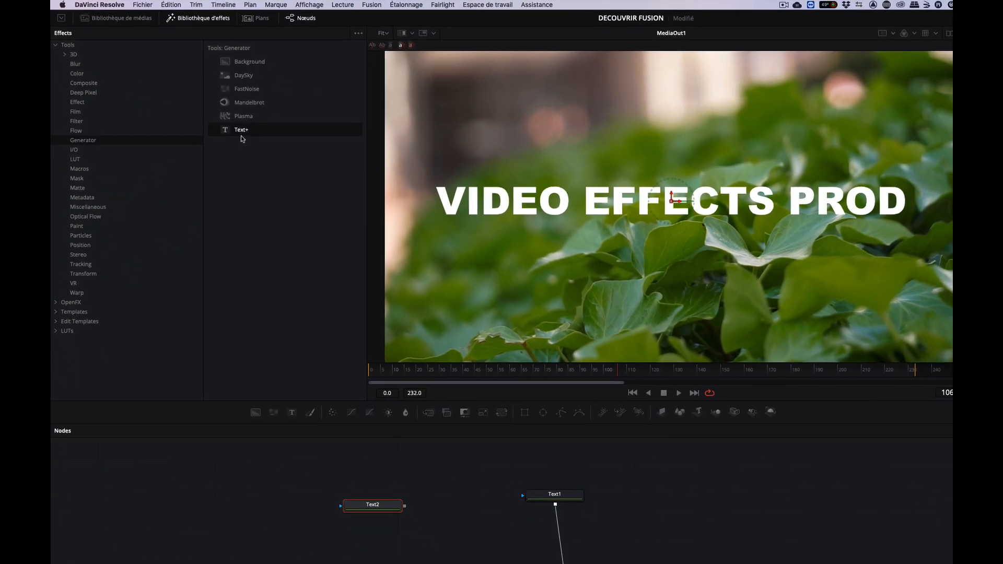
drag(242, 139, 297, 489)
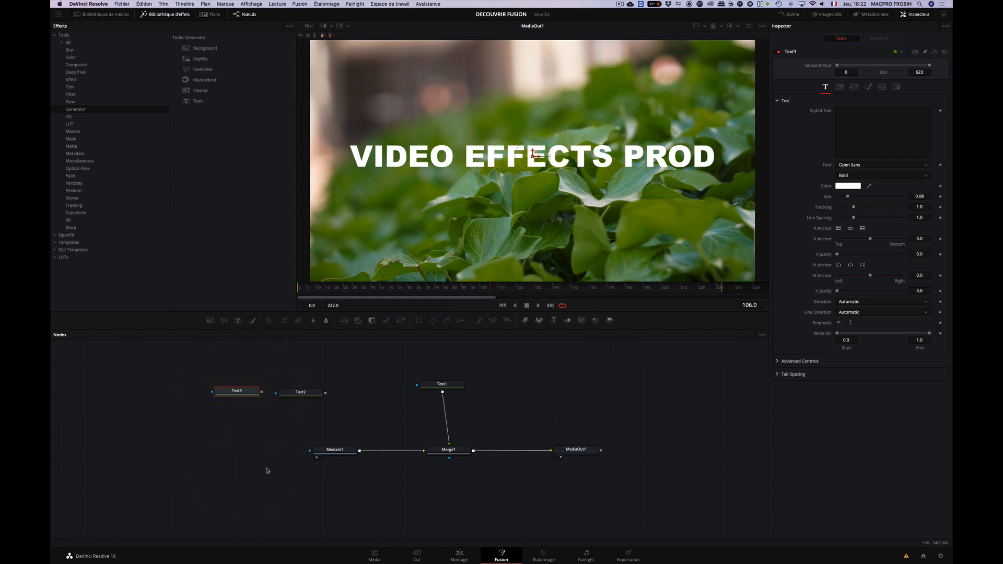
key(shift+space)
text(Text+)
click(542, 424)
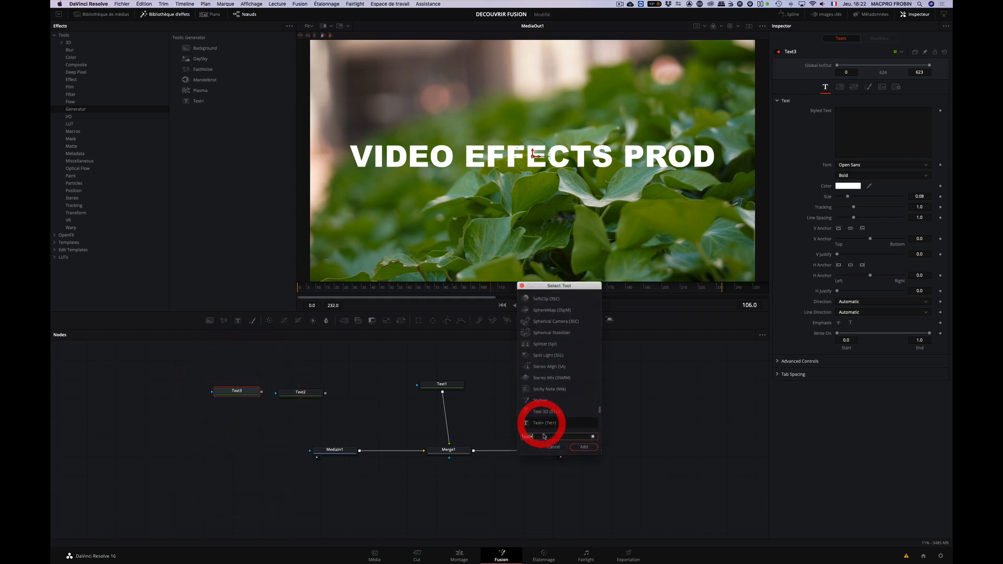
click(289, 422)
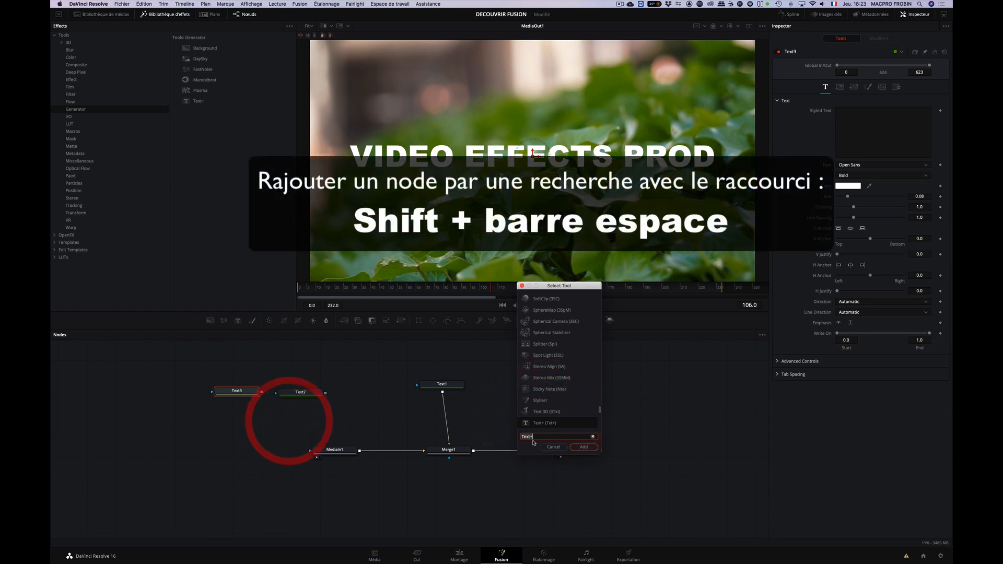
click(555, 447)
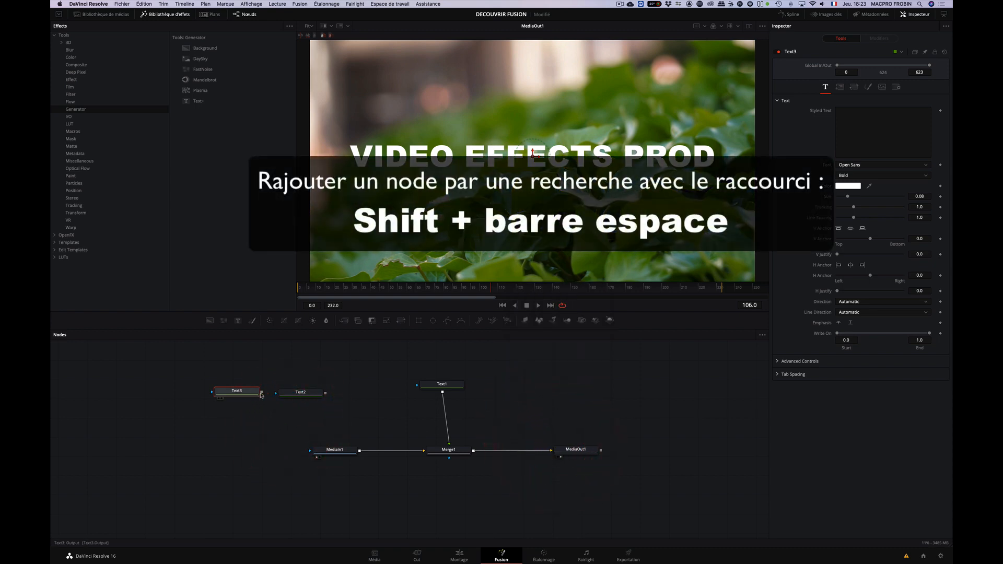
Add an unconnected Text+ node through the Select Tool search and place it above Text3 and Text2
click(257, 416)
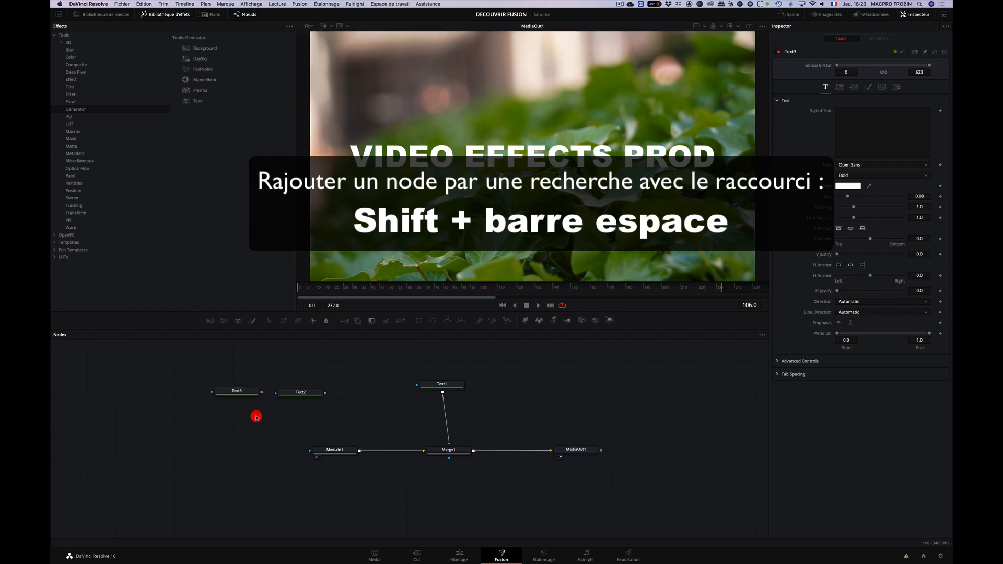
key(shift+space)
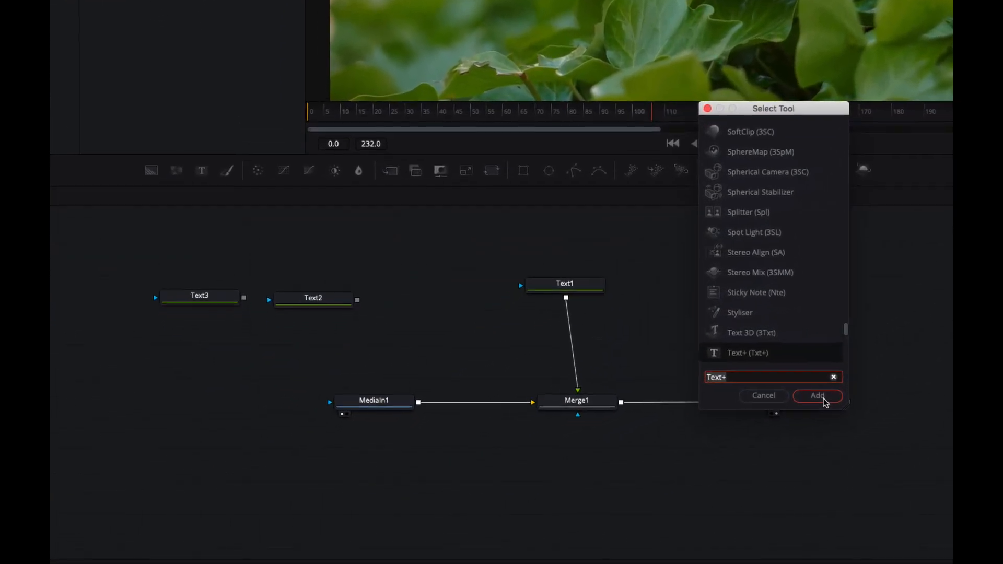
click(823, 398)
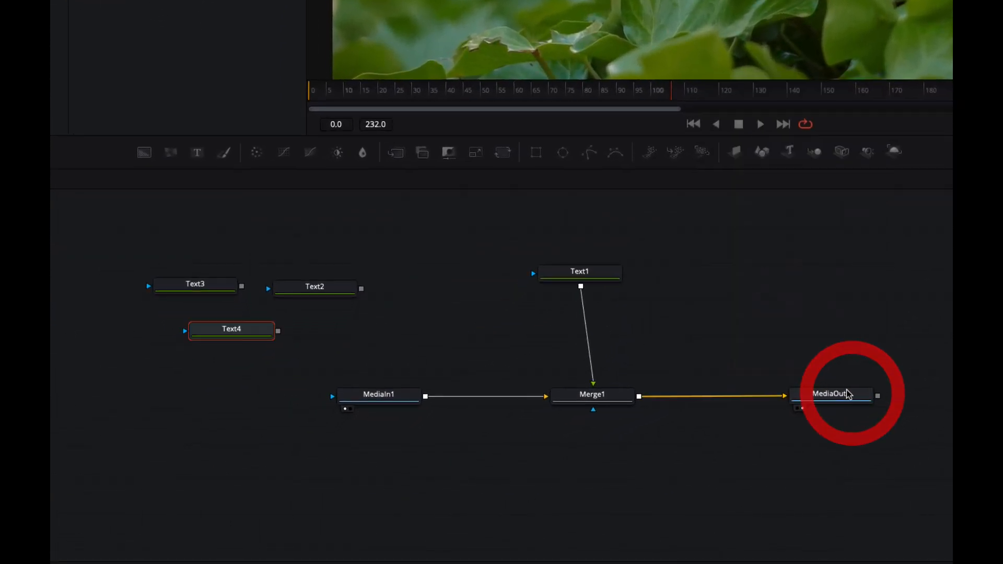
drag(251, 347, 280, 255)
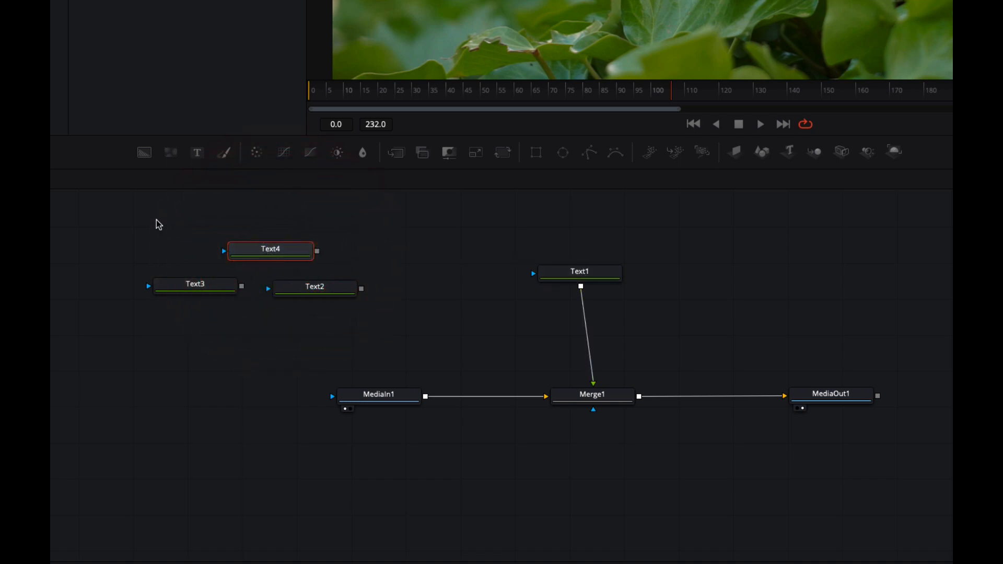
Delete the three unconnected nodes Text2, Text3 and Text4 together
drag(145, 223, 351, 325)
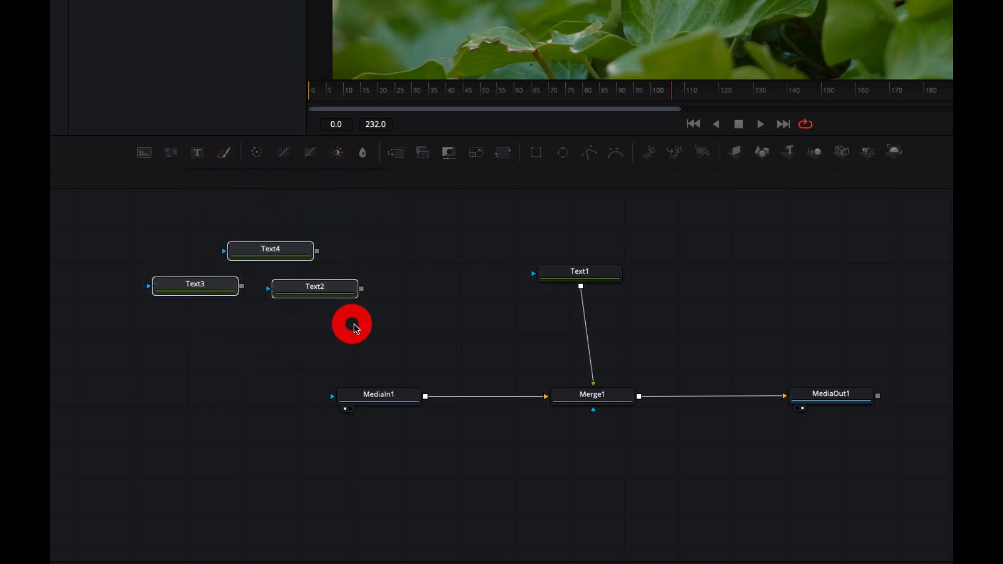
key(Delete)
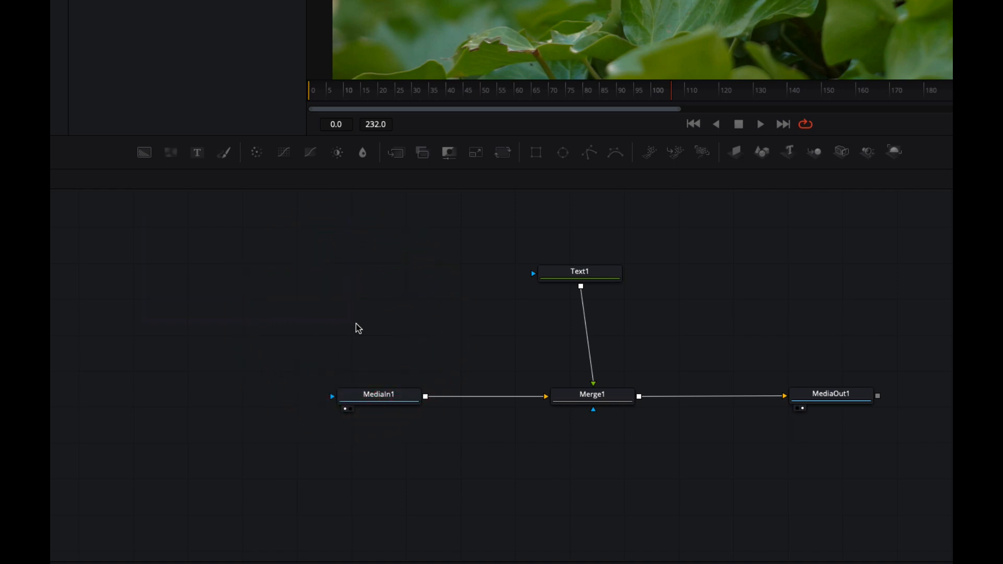
Add a new unconnected Text+ node and position it above MediaIn1, to the left of Text1
click(331, 238)
drag(209, 174, 287, 271)
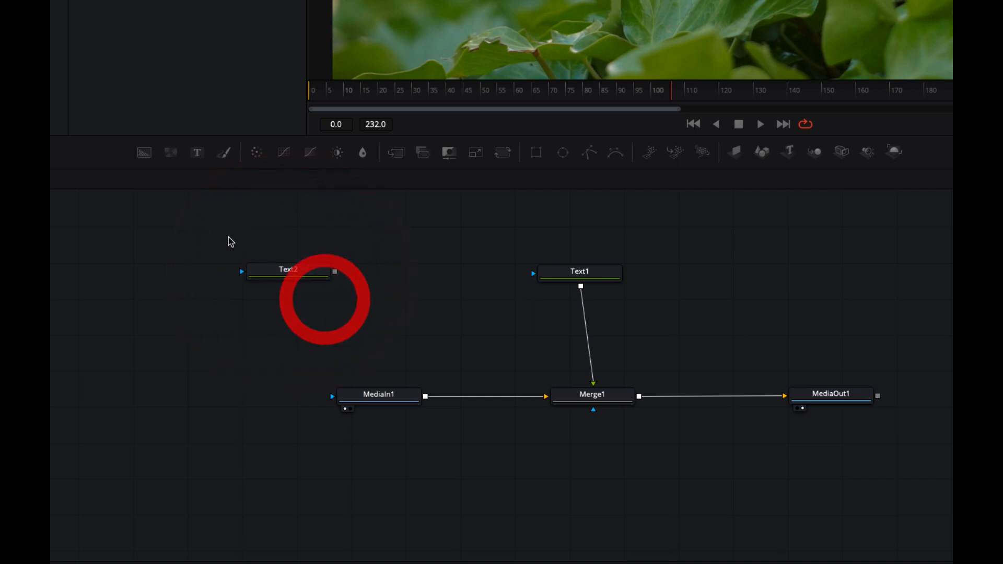
click(349, 311)
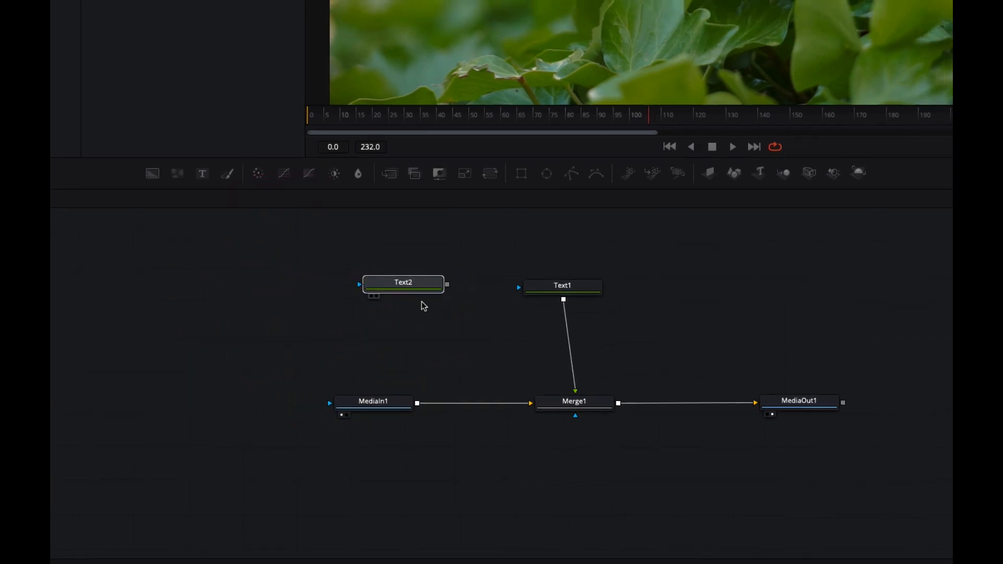
Set the styled text of Text2 to "Deuxième texte" and display that node in the viewer
click(358, 305)
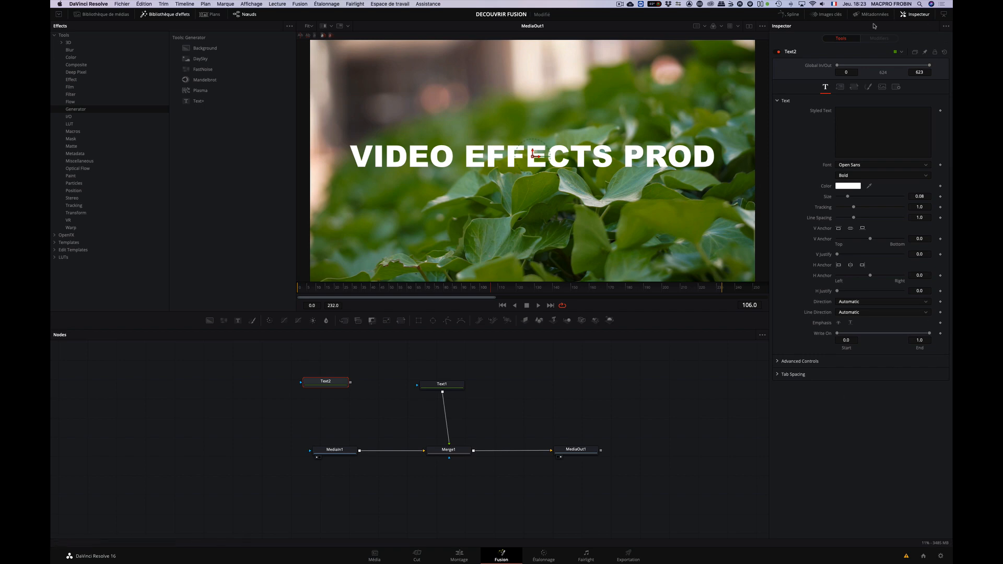
click(840, 121)
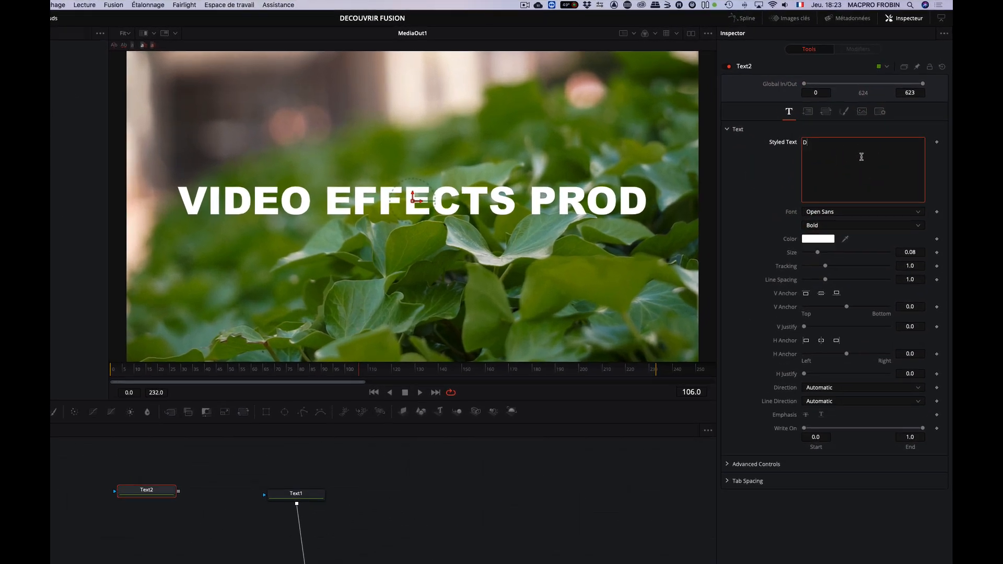
text(Deuxième texte)
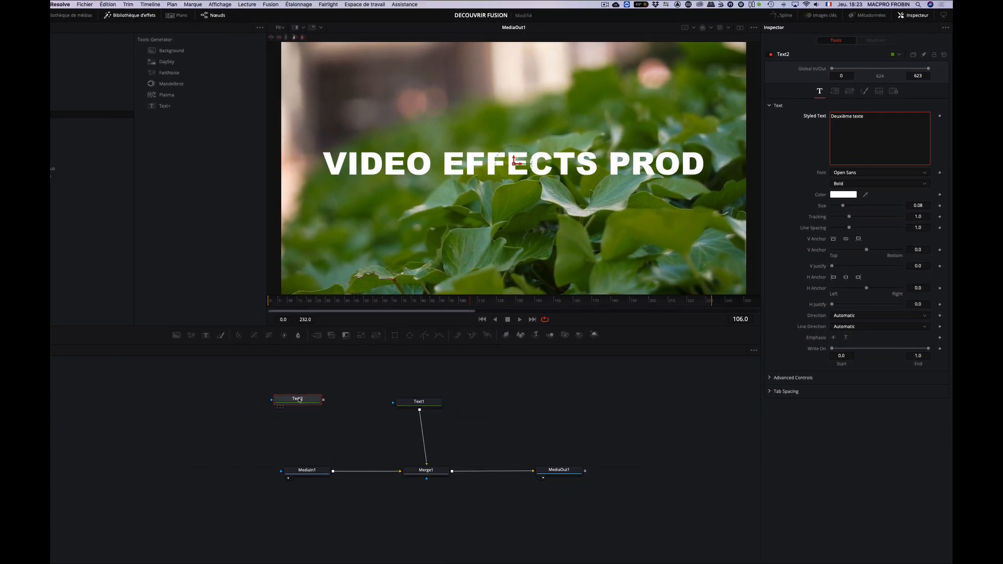
click(299, 400)
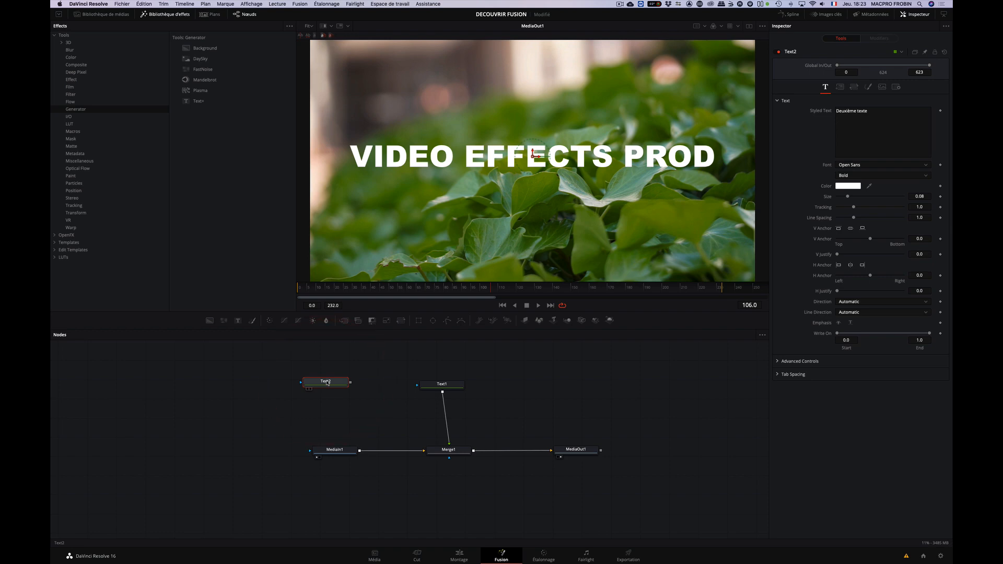
key(1)
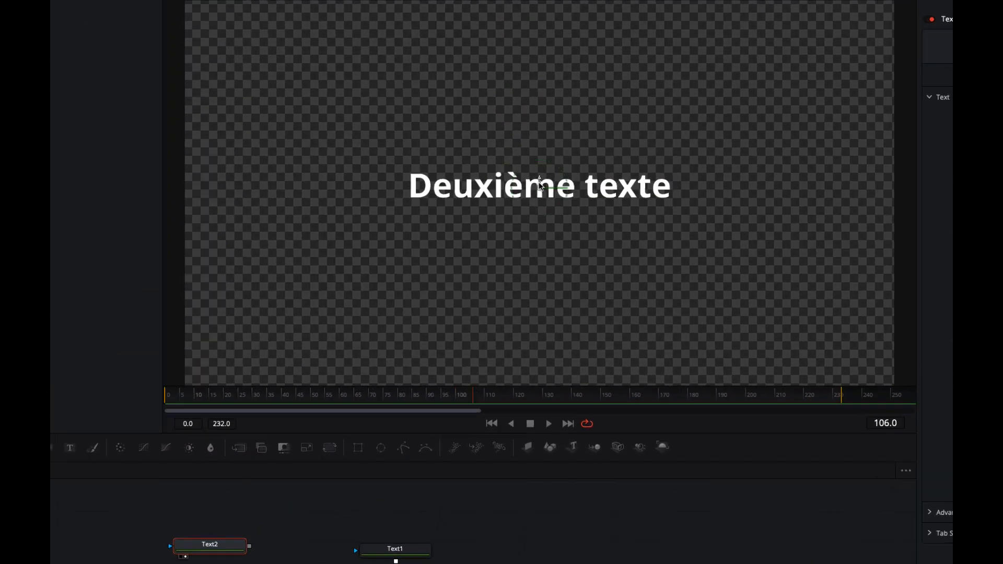
Move the text slightly down and left in the viewer with its on-screen handles and tilt it about -1 degree
click(532, 152)
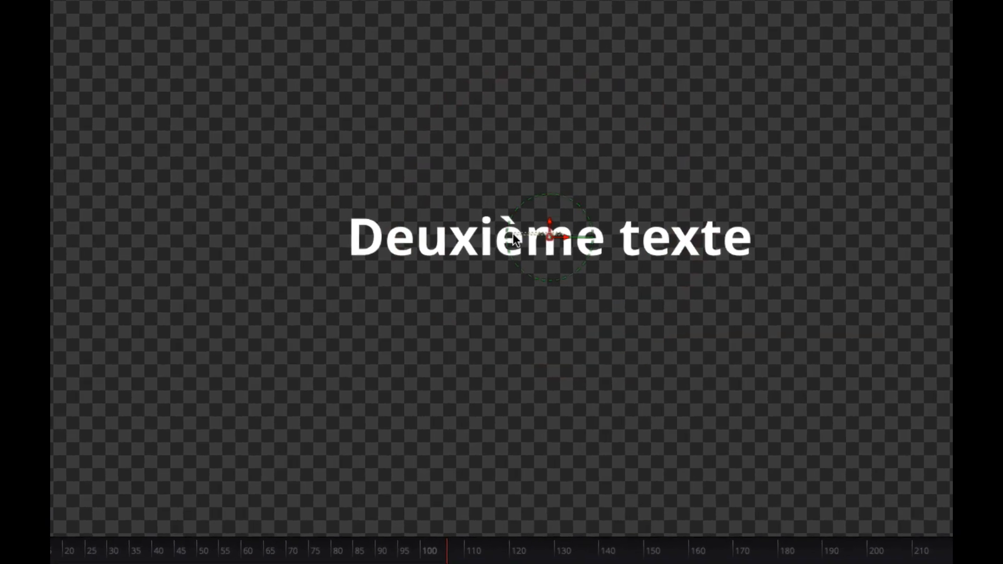
click(555, 204)
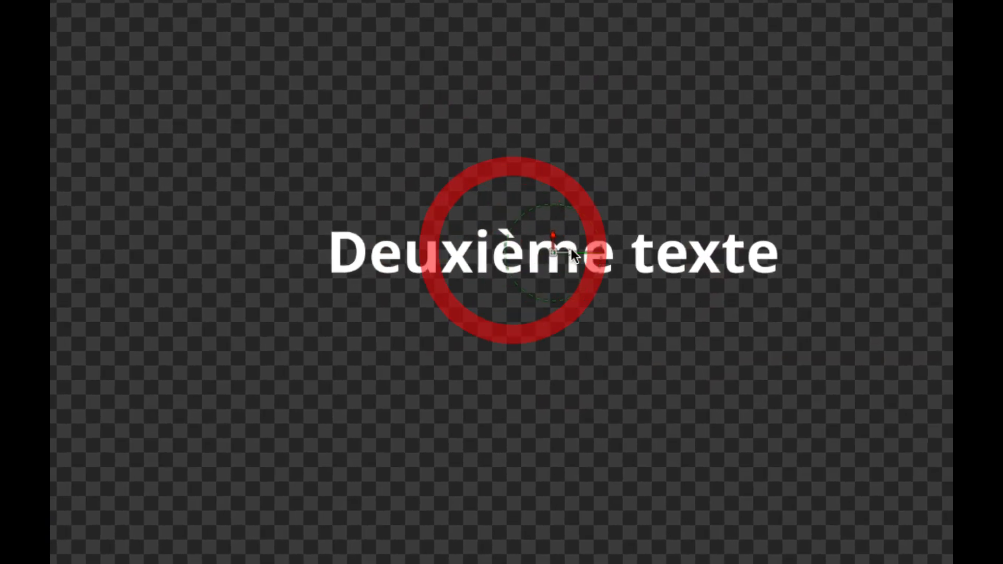
mouse_move(570, 256)
mouse_down()
mouse_move(489, 255)
mouse_move(696, 255)
mouse_move(524, 255)
mouse_move(502, 135)
mouse_move(496, 255)
mouse_move(524, 231)
mouse_move(547, 262)
mouse_move(528, 230)
mouse_up()
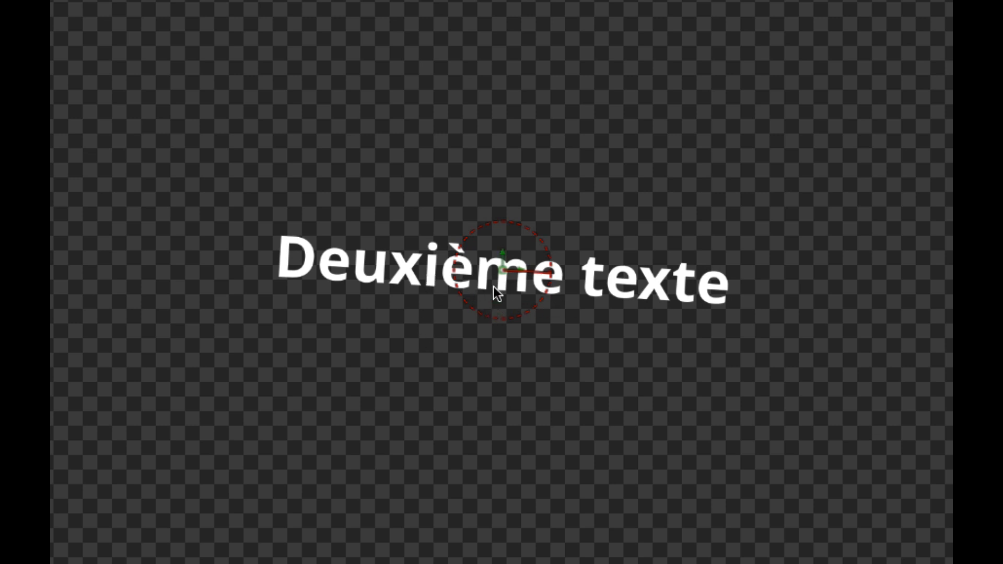
click(500, 271)
drag(547, 282, 549, 281)
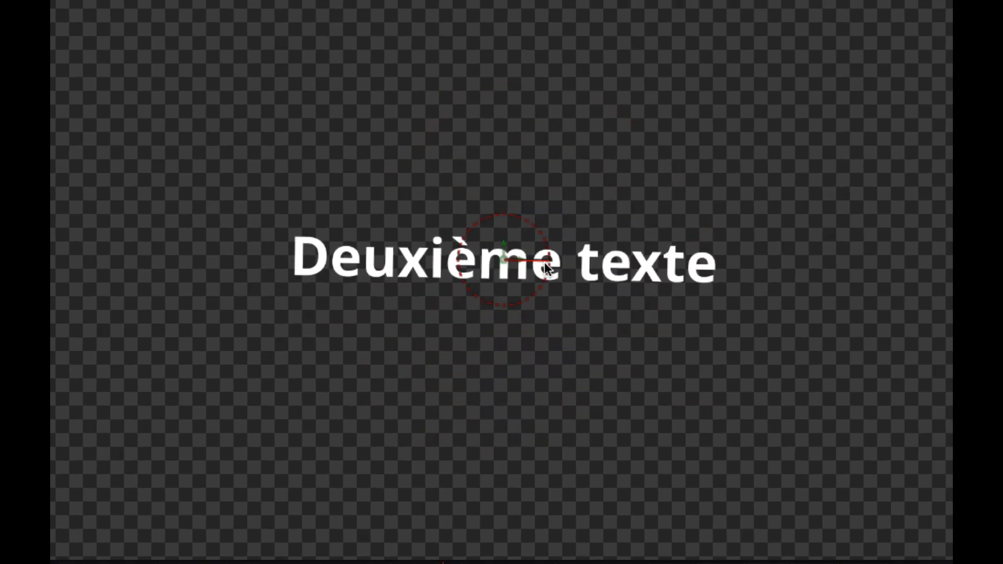
Expand the rotation settings in Text2's layout and set X rotation to 45.5 and Y rotation to -9.1
click(830, 205)
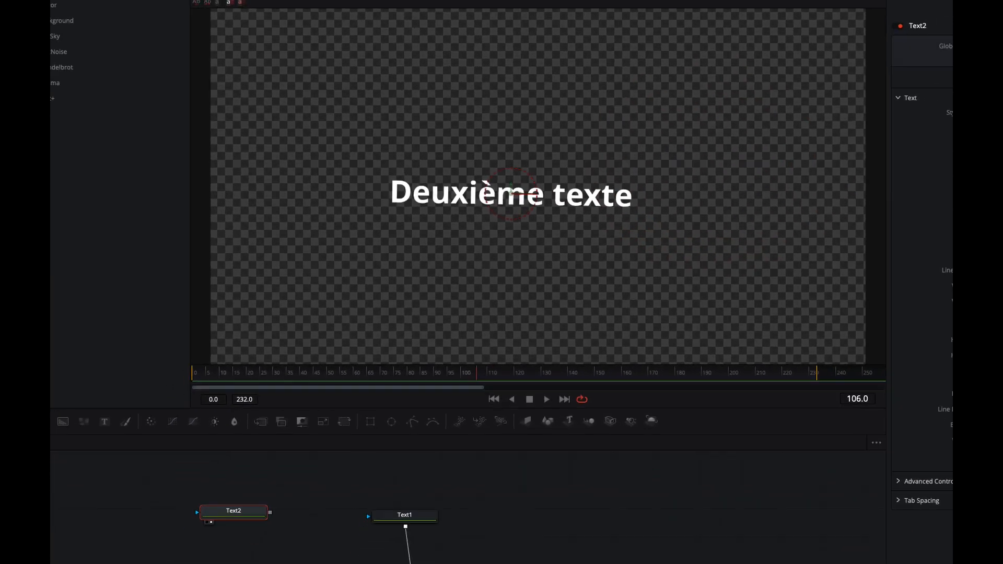
click(990, 79)
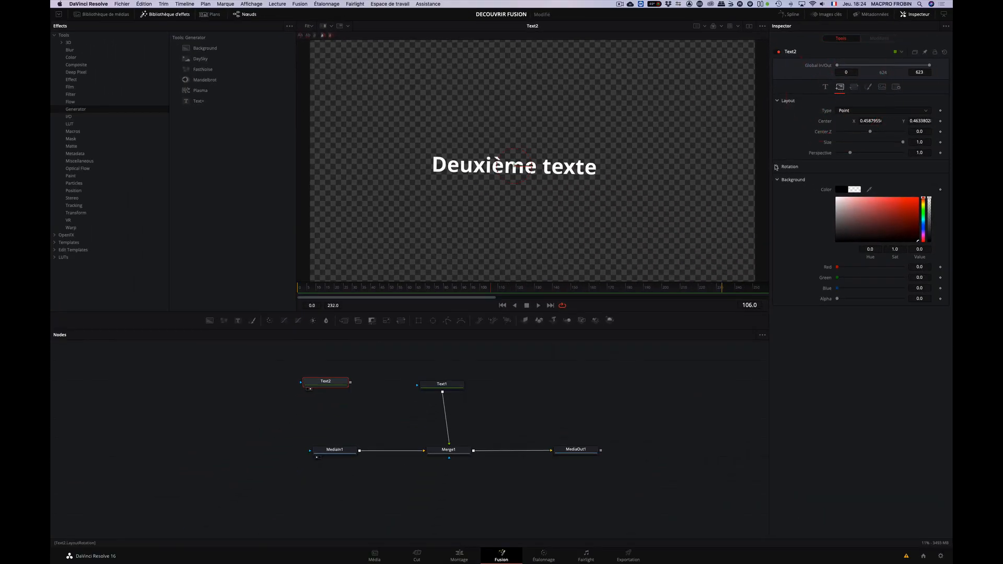
click(777, 167)
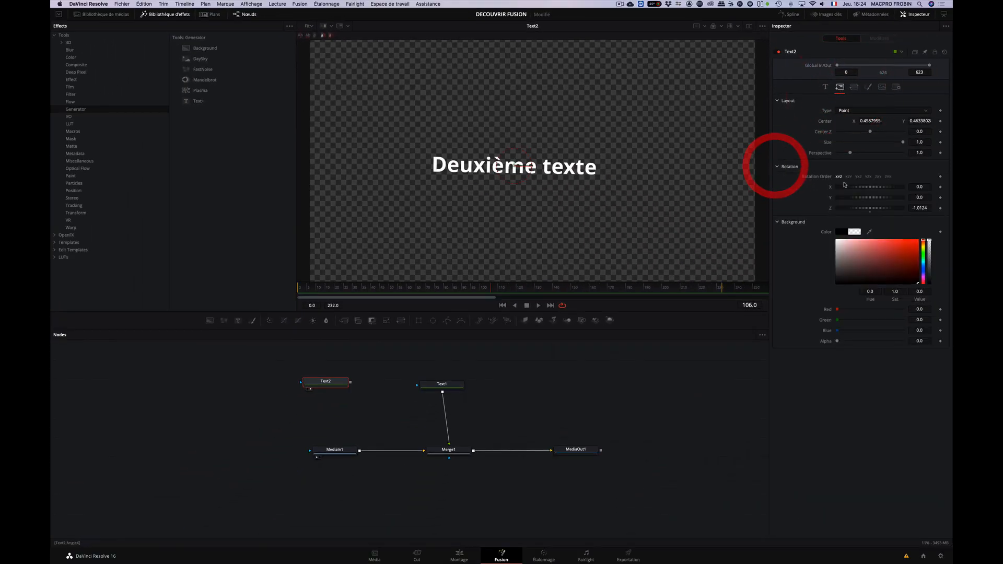
drag(859, 188, 869, 211)
Reset Text2's Z, Y and X rotation to their default values
alt+click(868, 211)
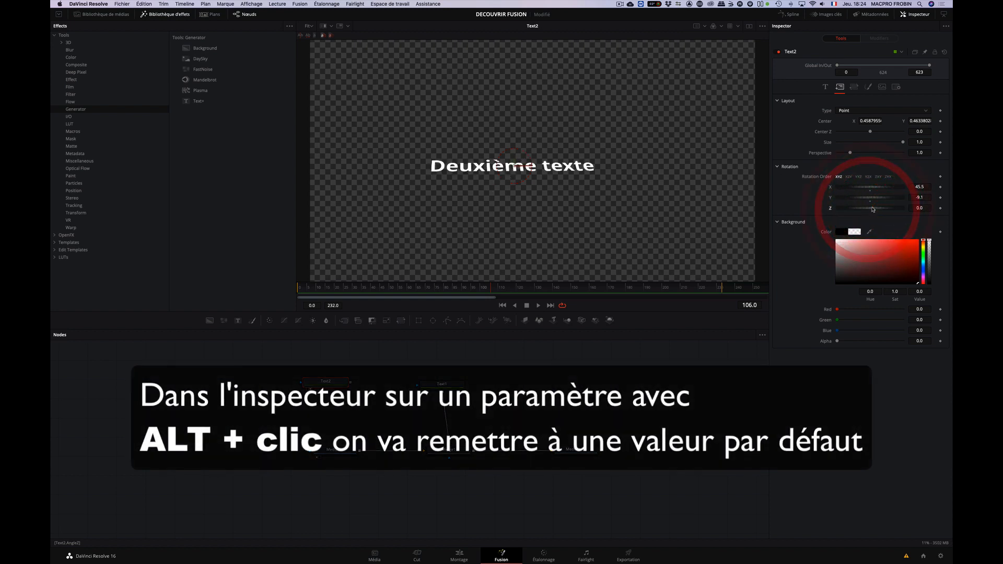
alt+click(871, 200)
alt+click(869, 187)
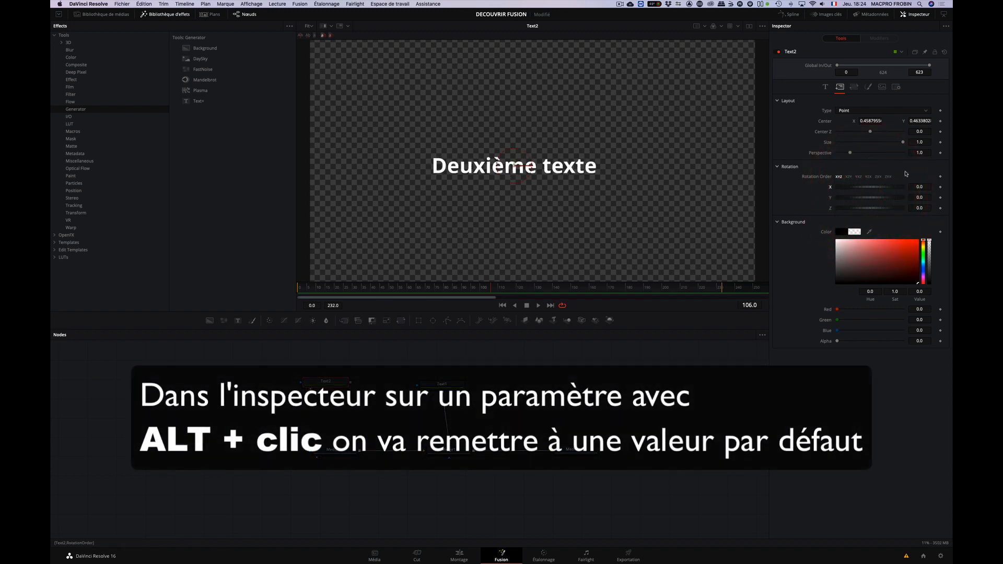
Return to Text2's text settings and move its node to the right of Text1 in the node graph
click(826, 88)
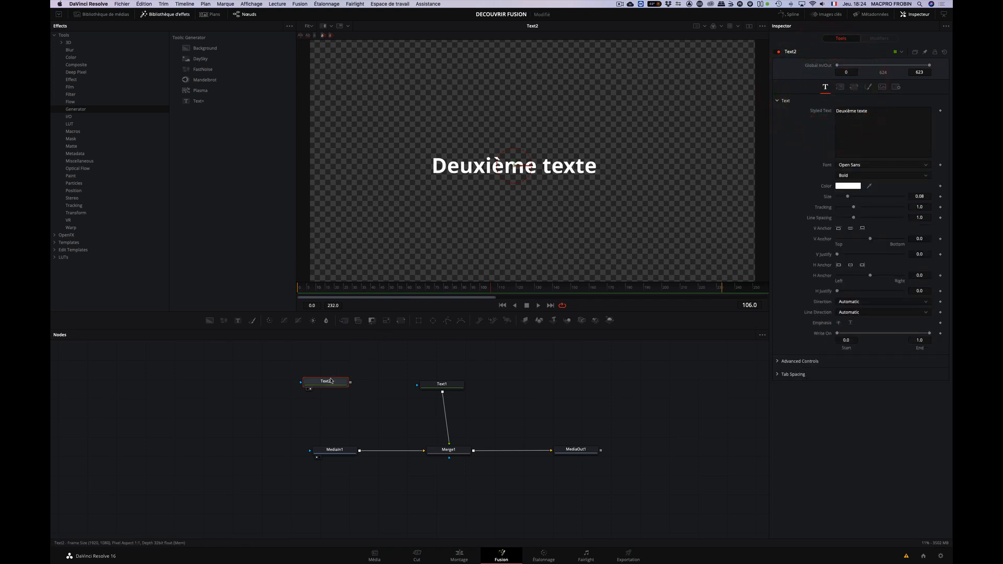
drag(331, 381, 315, 393)
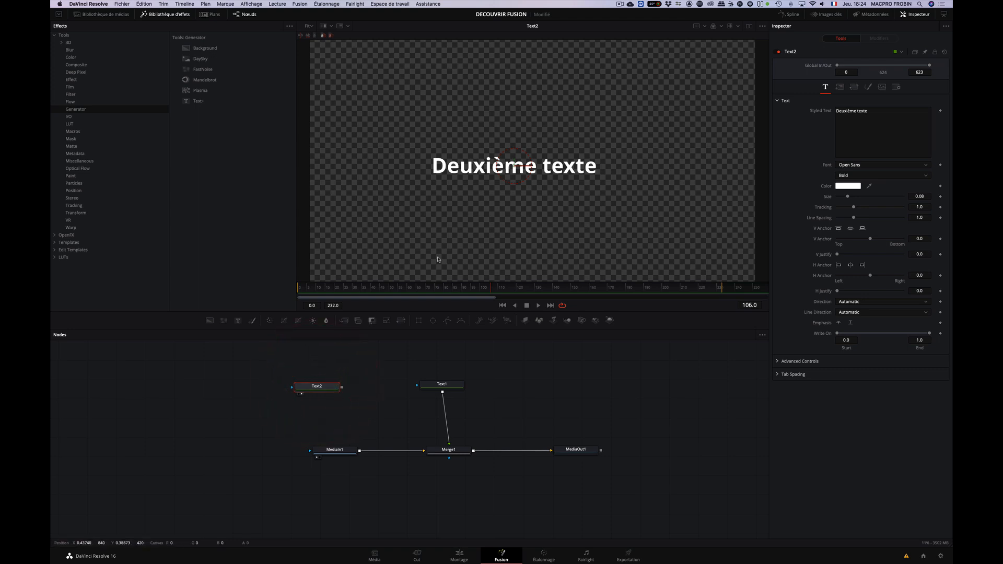
drag(321, 388, 528, 385)
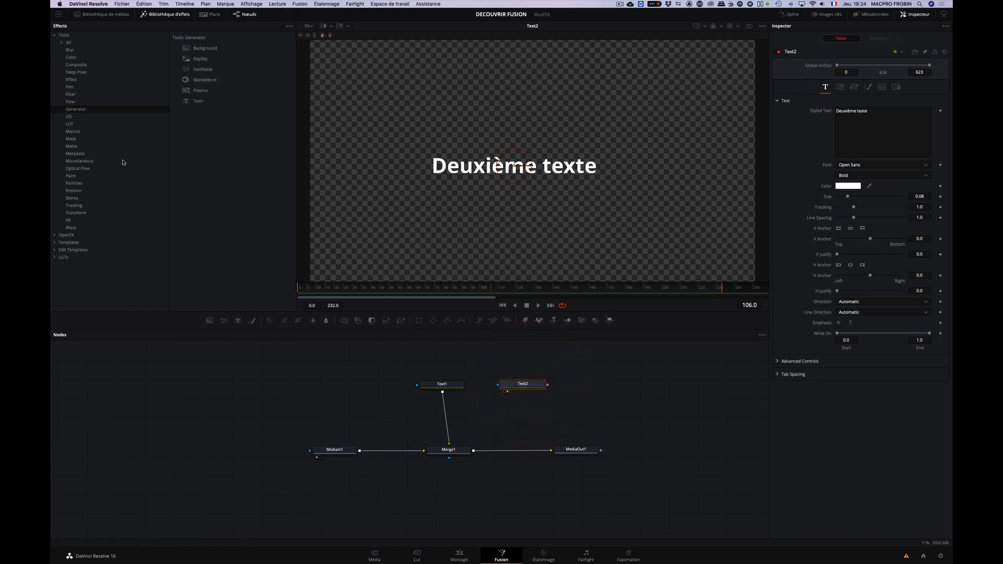
Show the media library and add the V1-0005 clip as a new unconnected node above MediaIn1
click(101, 15)
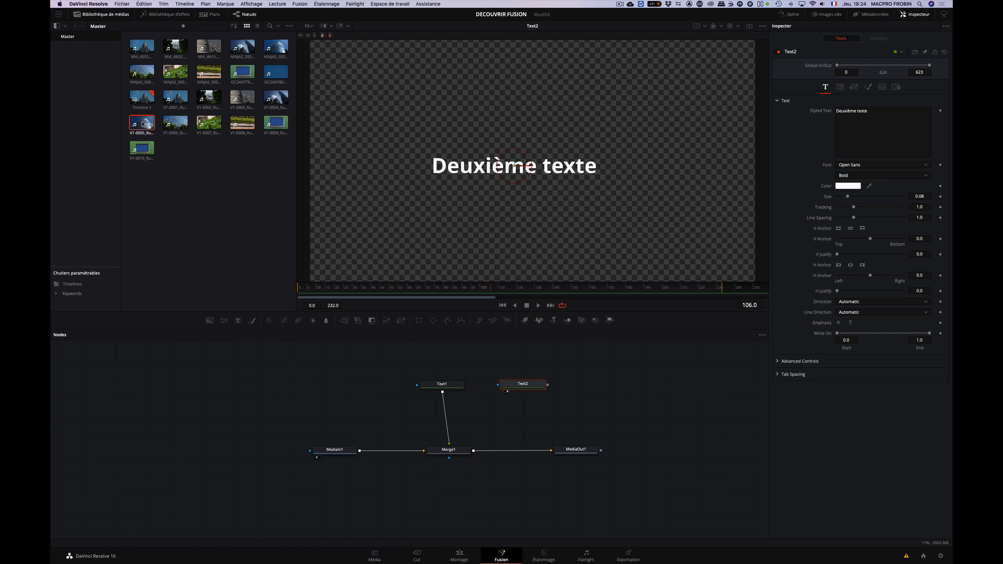
drag(145, 124, 325, 397)
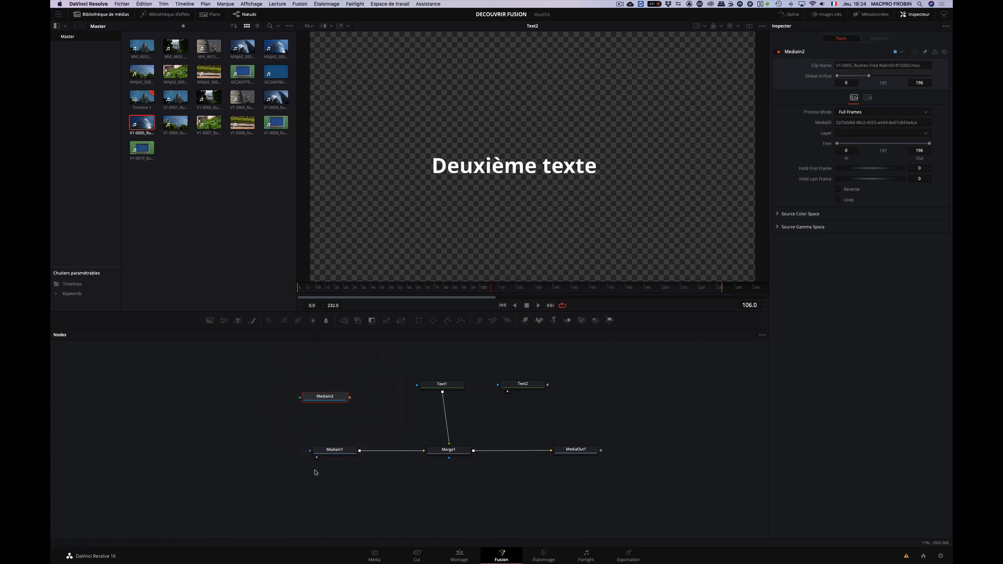
click(337, 450)
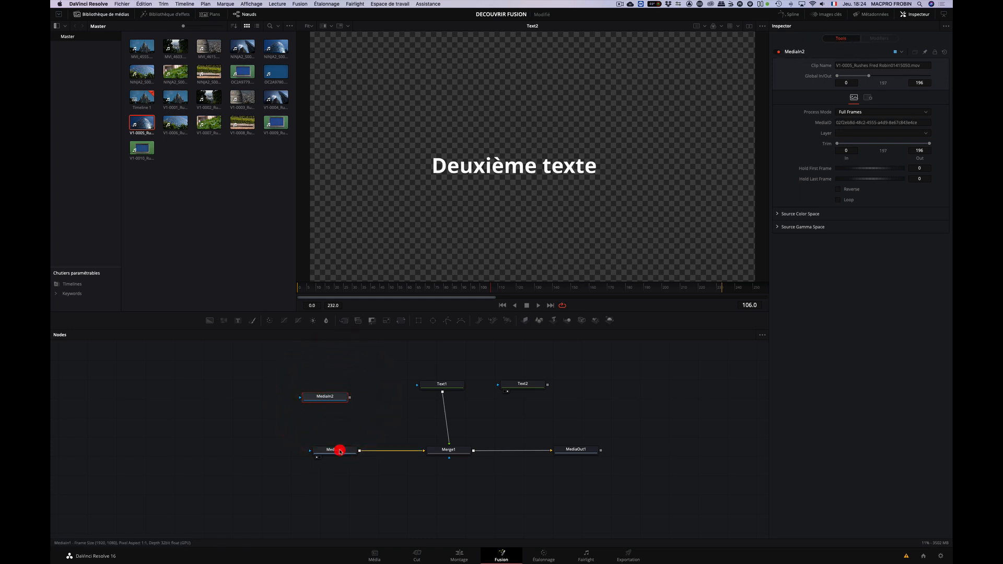
Display MediaIn2 in the viewer and scrub through the clip's frames
click(335, 397)
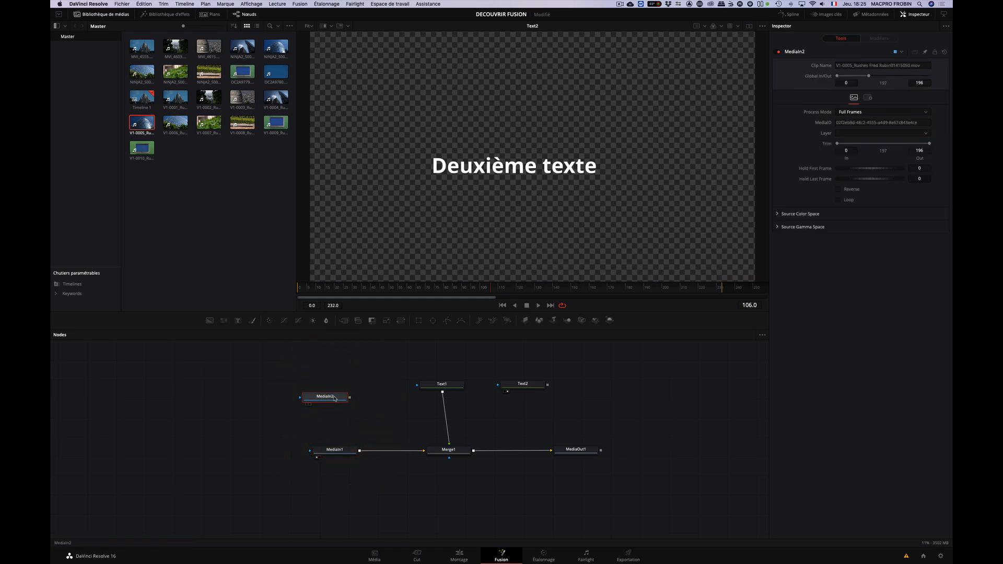
key(1)
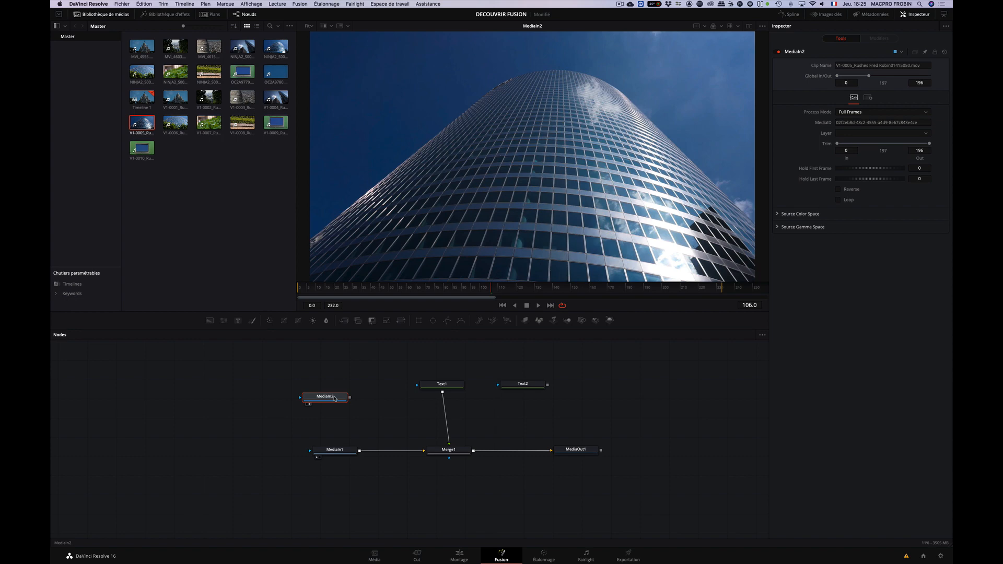
drag(301, 289, 354, 294)
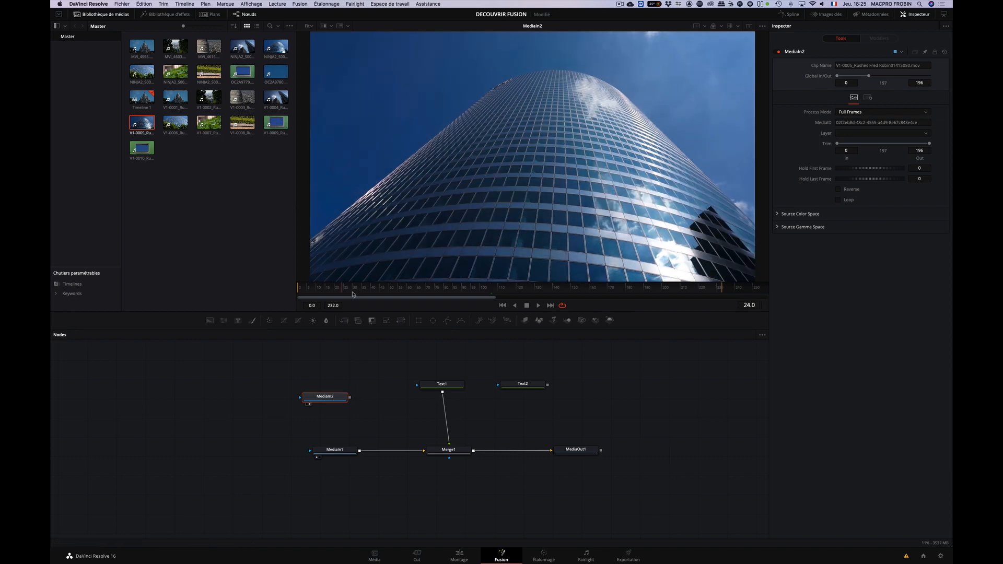
drag(652, 306, 729, 305)
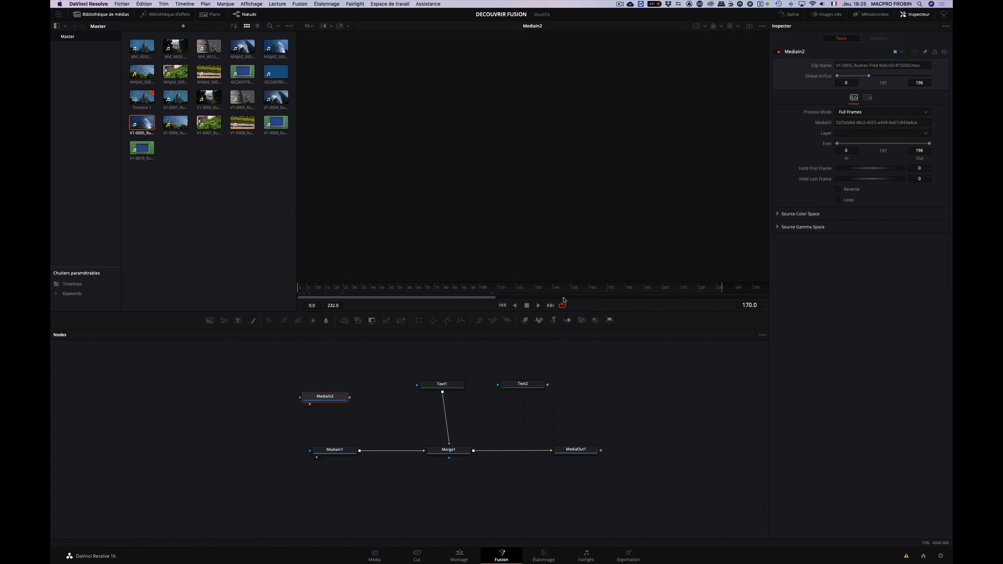
Play the MediaIn2 clip backward and forward with the playback shortcuts, pausing between each direction
key(space)
click(328, 289)
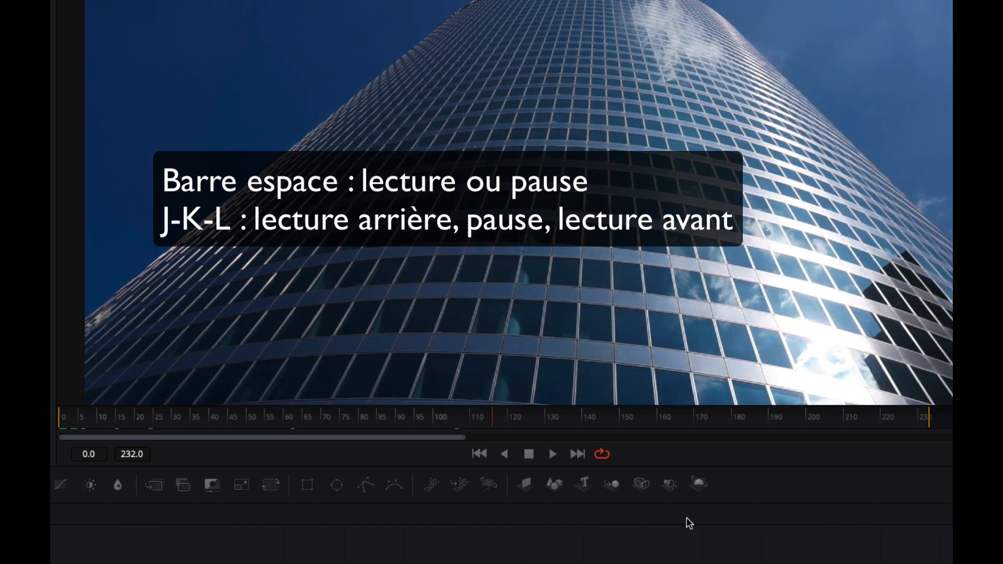
key(space)
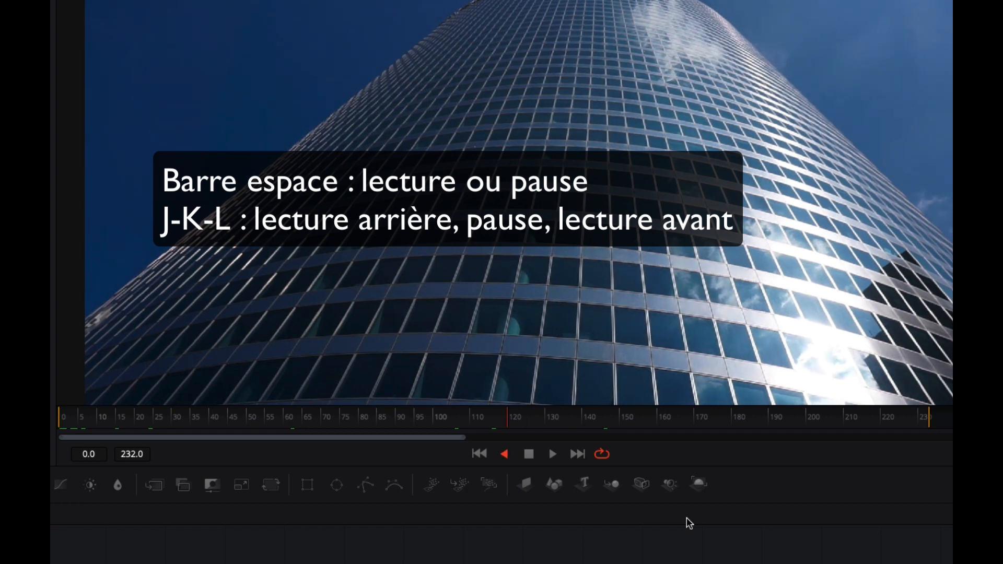
key(k)
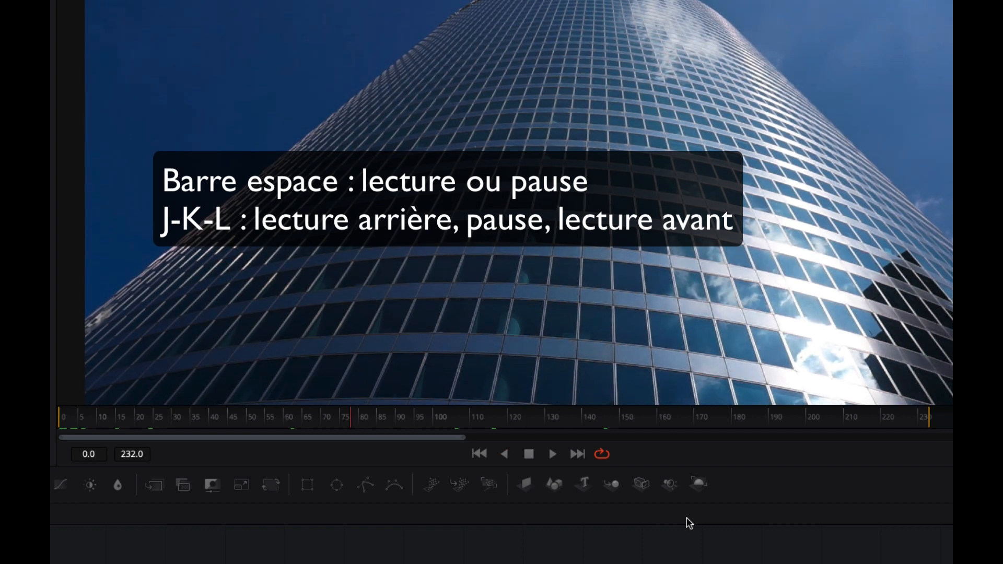
key(l)
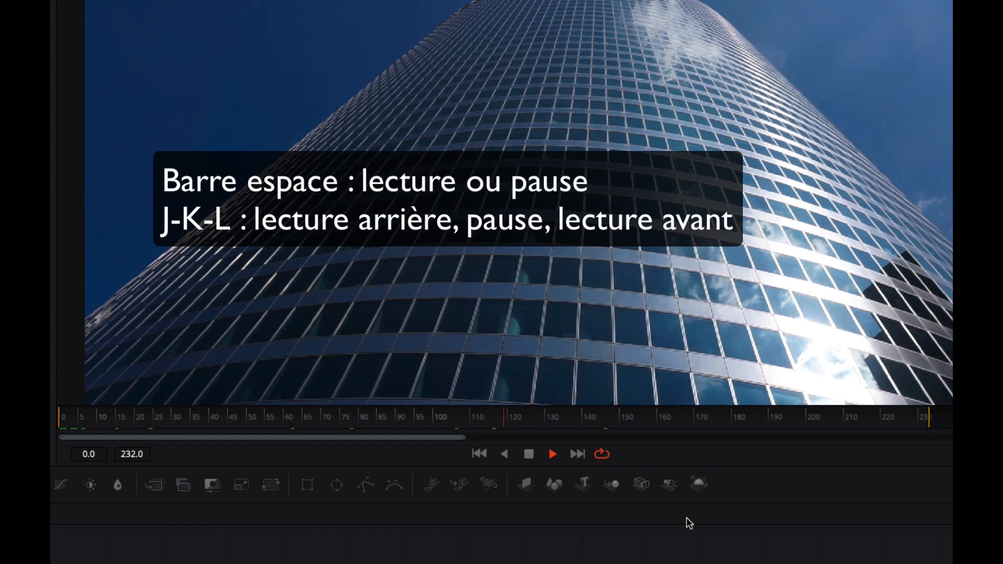
key(k)
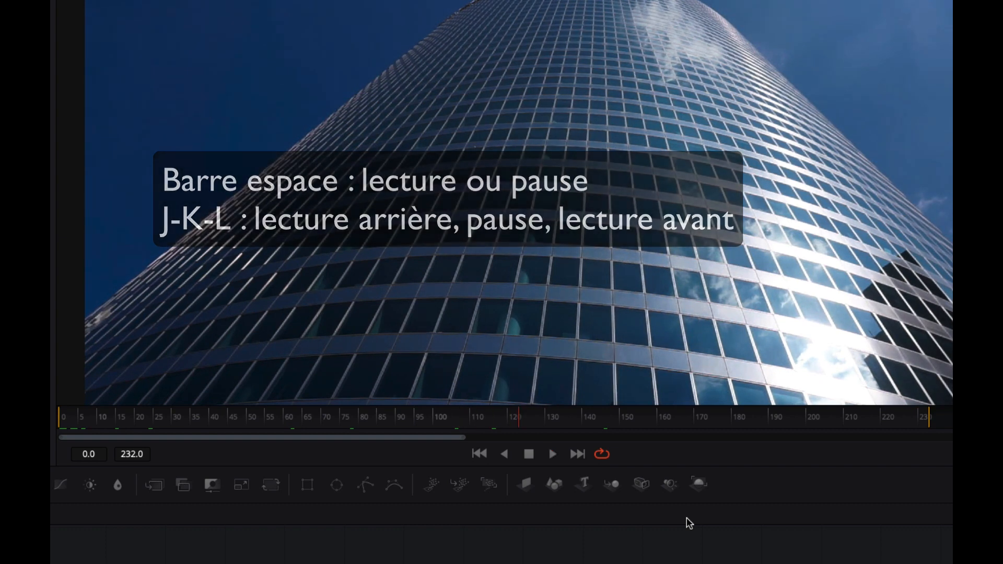
Play the clip forward and in reverse with the viewer's transport controls, stopping after each playback
click(530, 454)
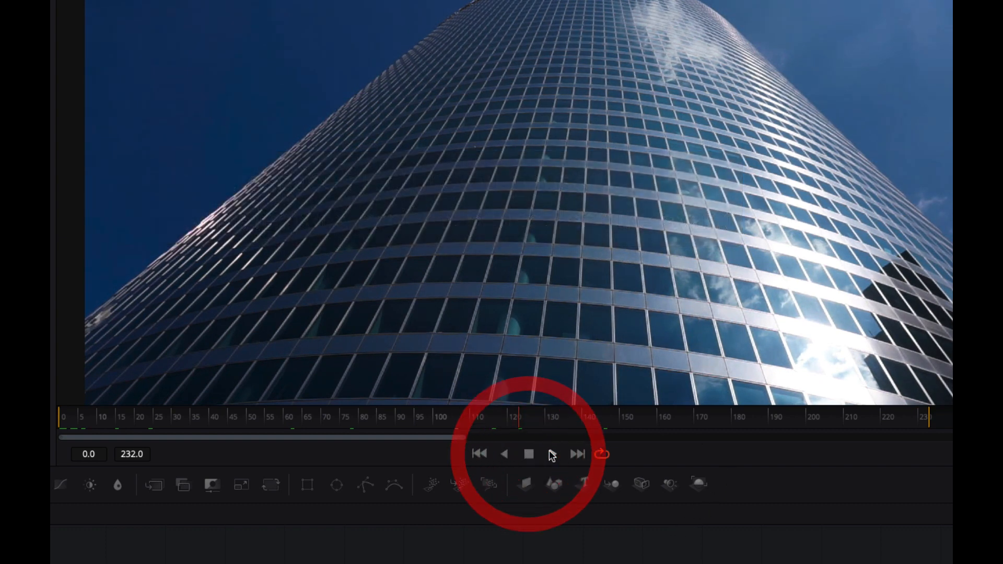
click(552, 454)
click(530, 455)
click(505, 454)
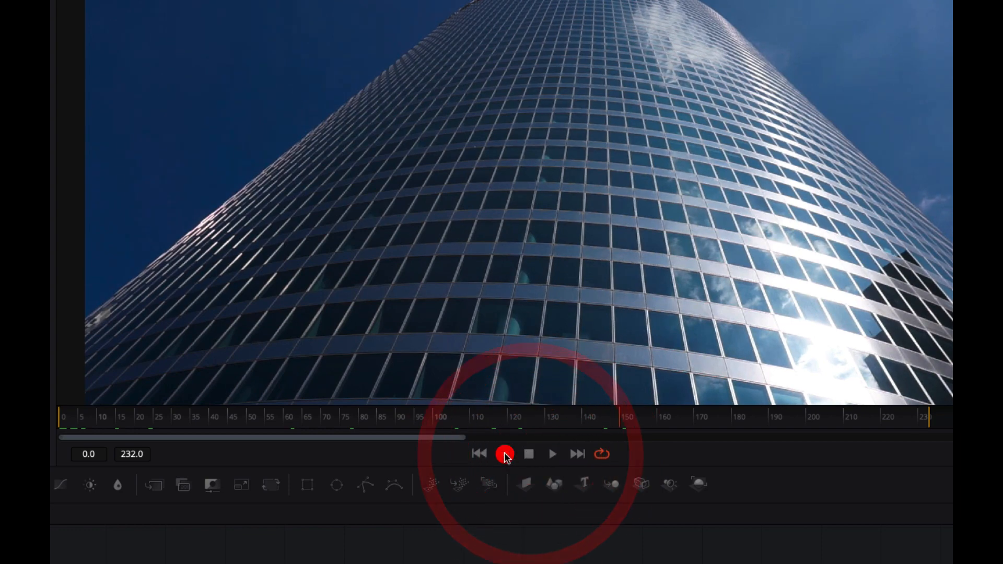
click(529, 454)
Jump the playhead back and forth between the first and last frames of the playback range
click(486, 455)
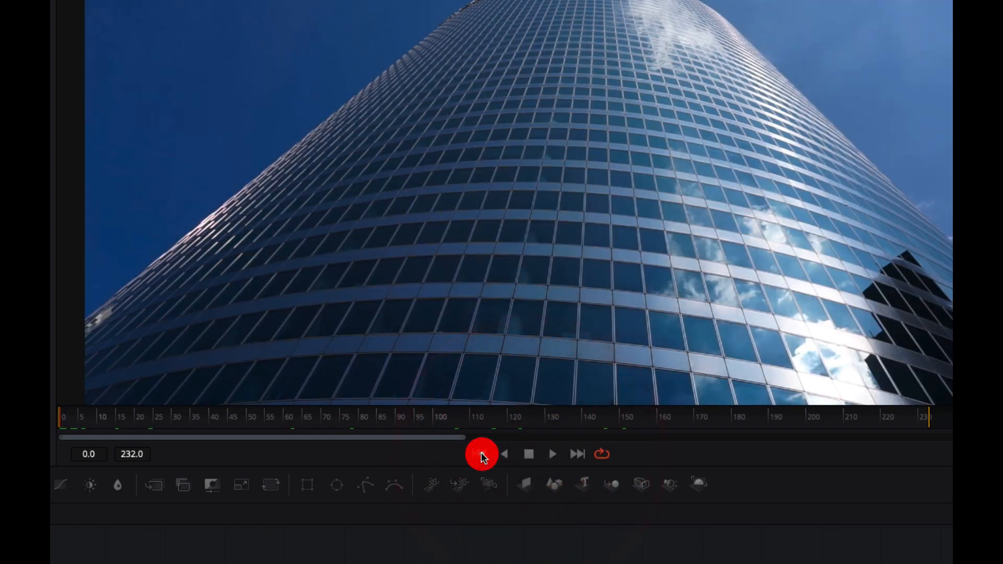
click(576, 455)
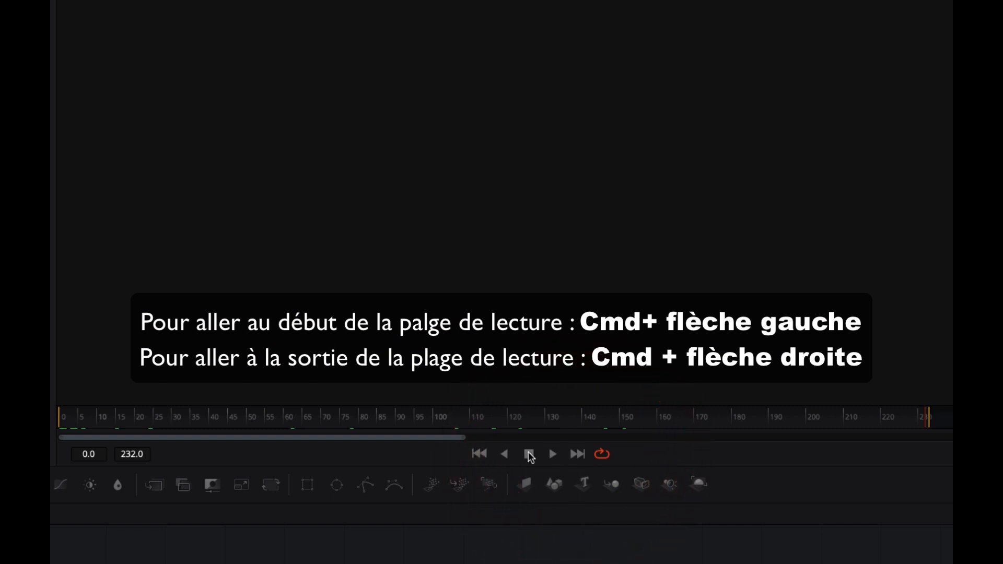
click(479, 454)
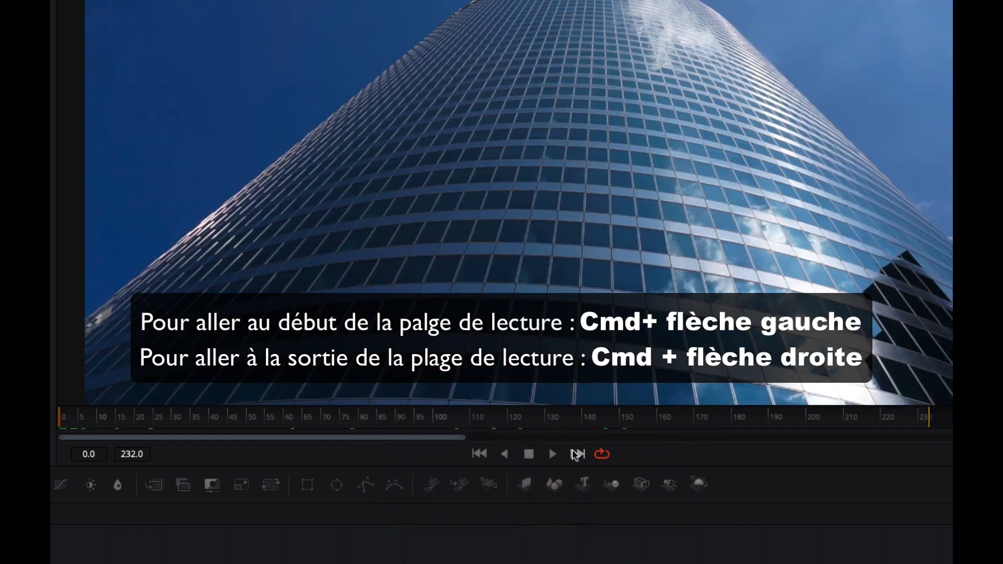
click(577, 454)
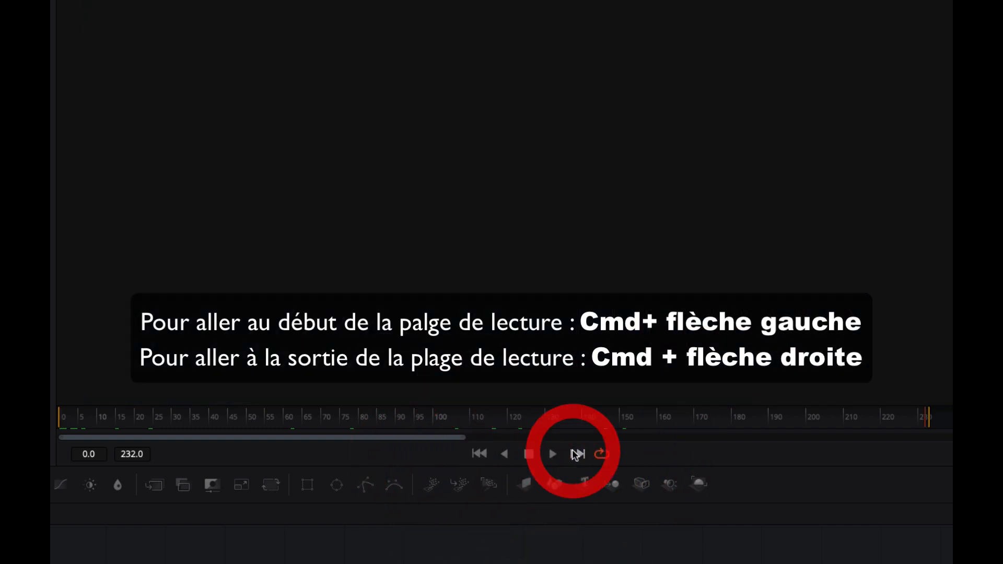
Turn off loop playback and play the clip through to the end of its range
click(602, 455)
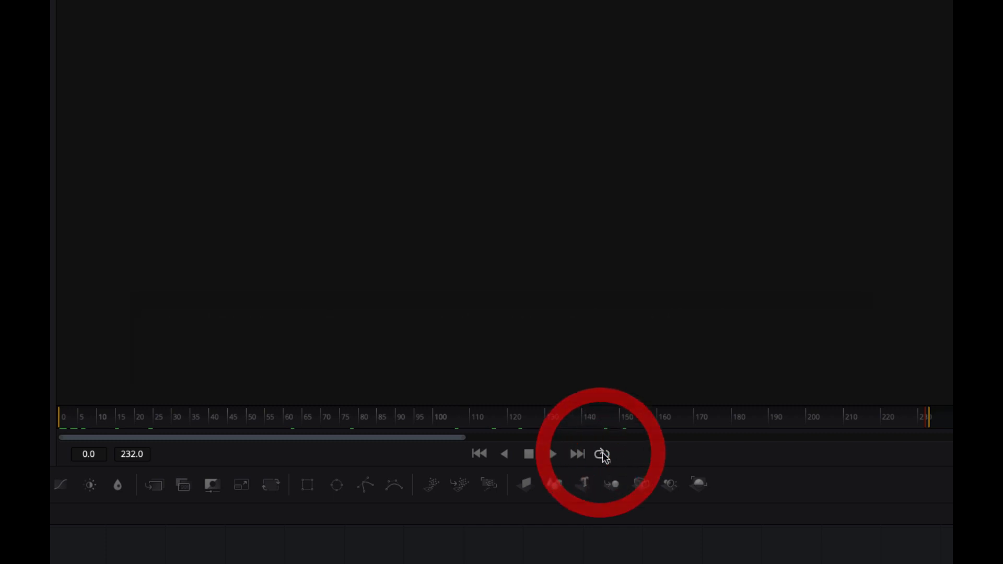
click(552, 454)
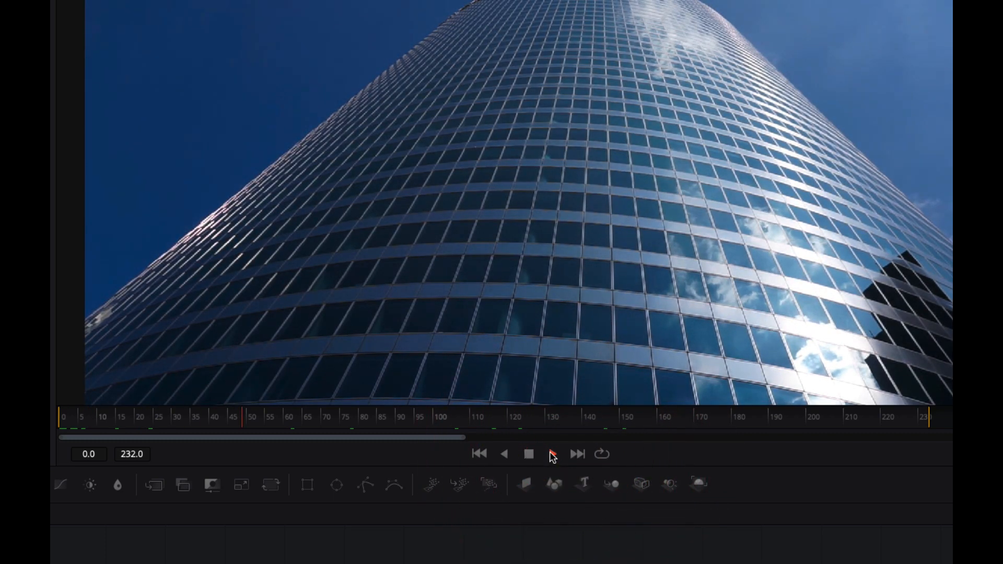
click(906, 421)
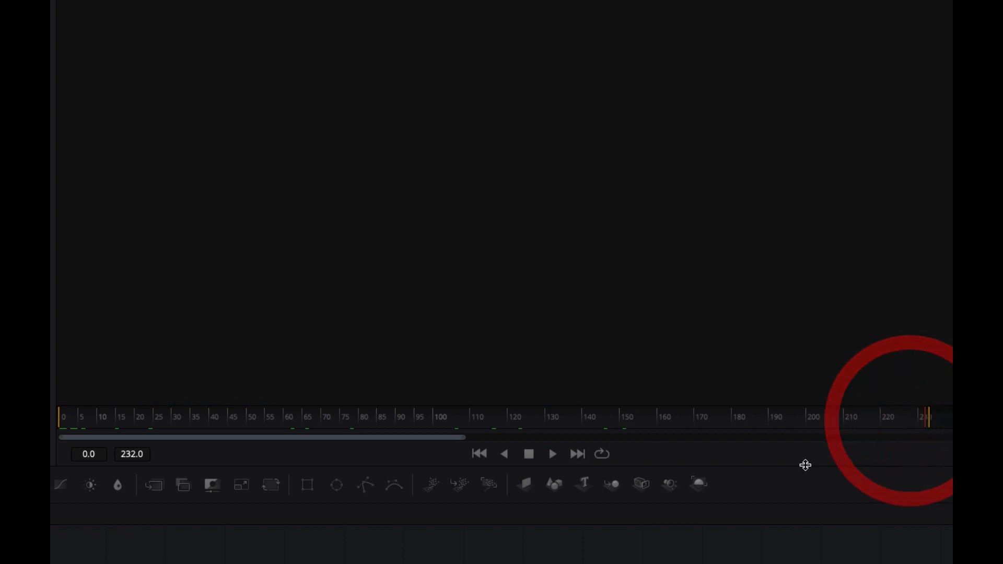
Turn loop playback back on, play across the end of the range, and park the playhead near frame 60
click(604, 454)
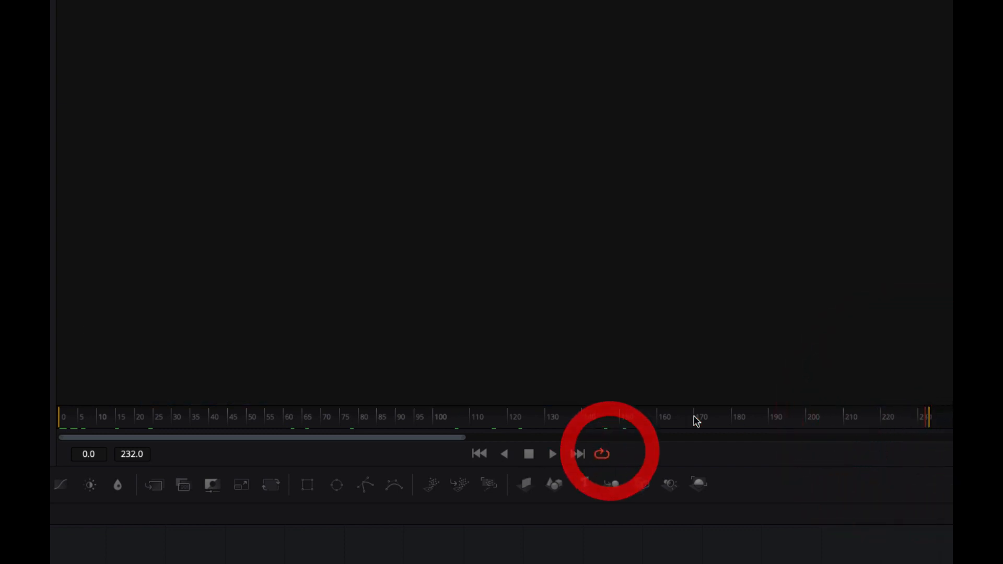
click(886, 418)
key(space)
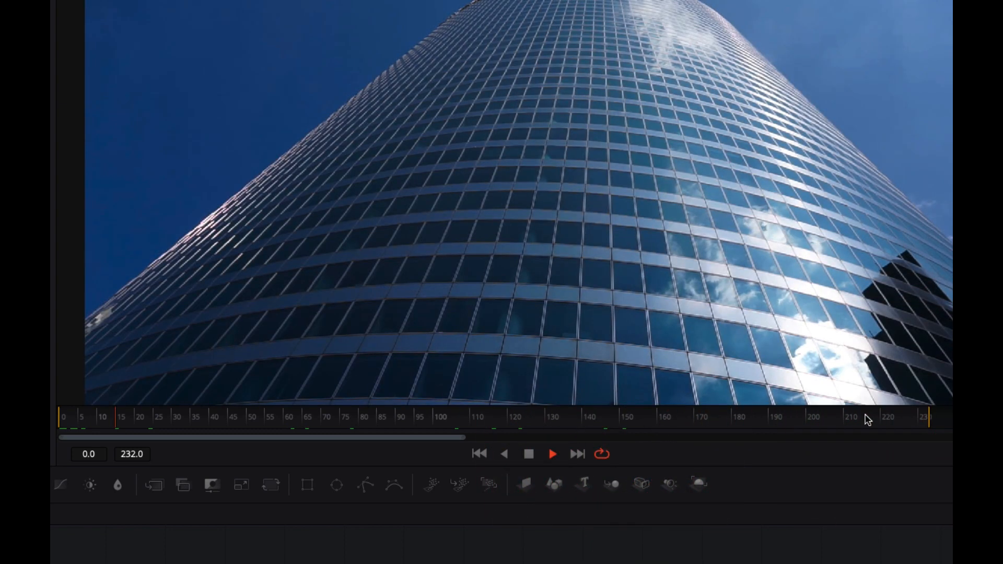
click(280, 418)
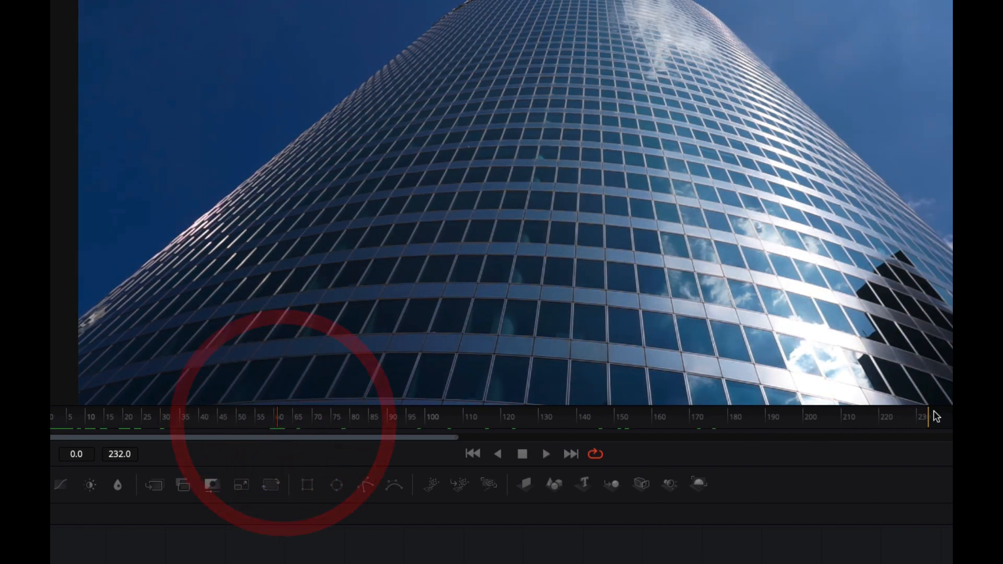
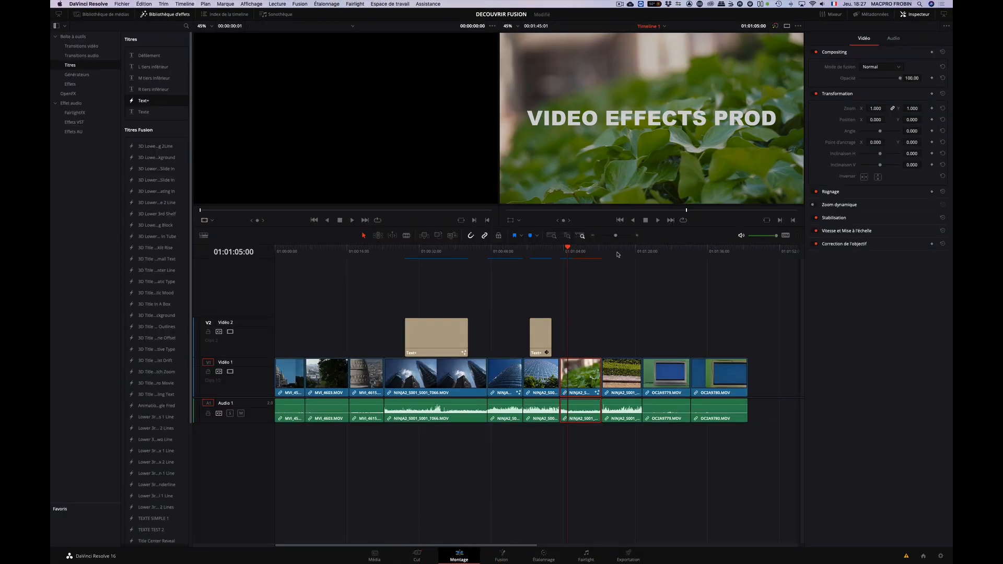
Park the edit timeline's playhead at the start of the hedge clip after the ivy shot and open it in Fusion
click(618, 250)
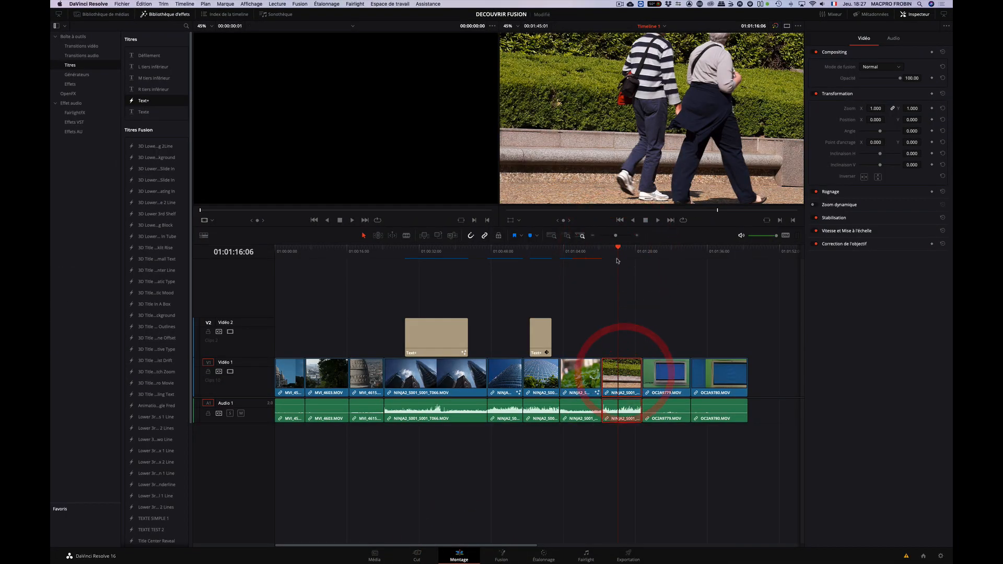
click(605, 250)
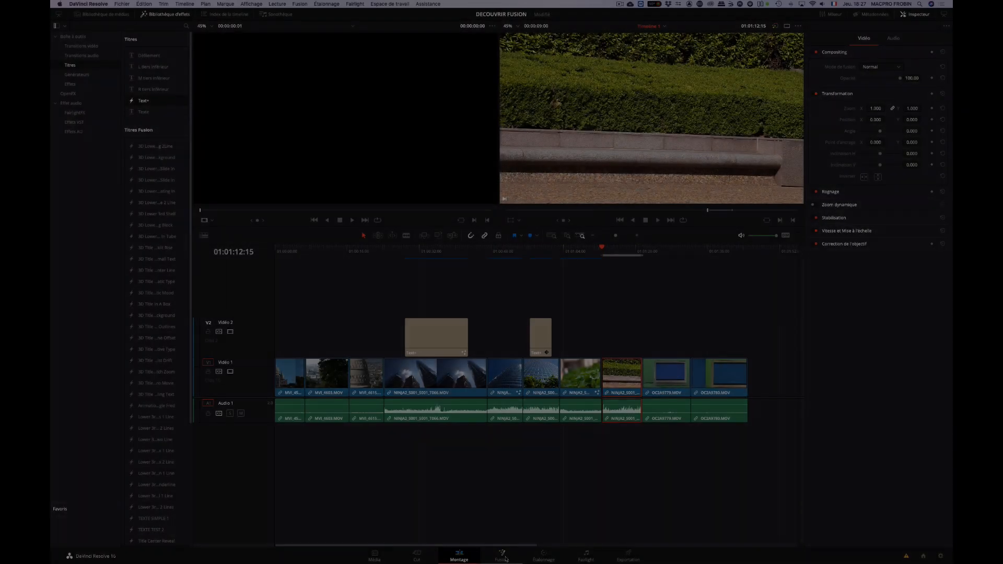
click(503, 556)
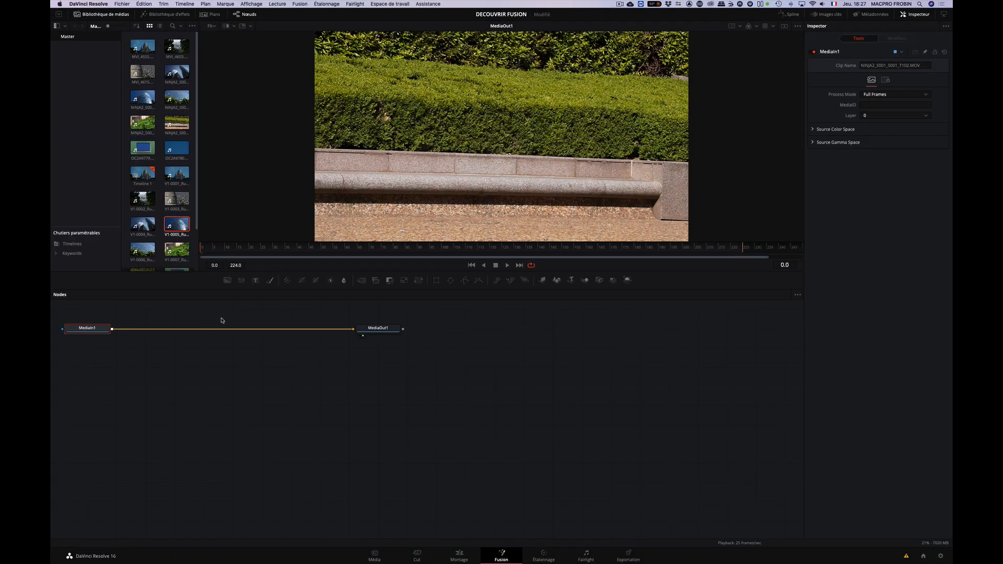
Select the MediaIn1 and MediaOut1 nodes together and move them to the middle of the node graph
drag(82, 317, 375, 359)
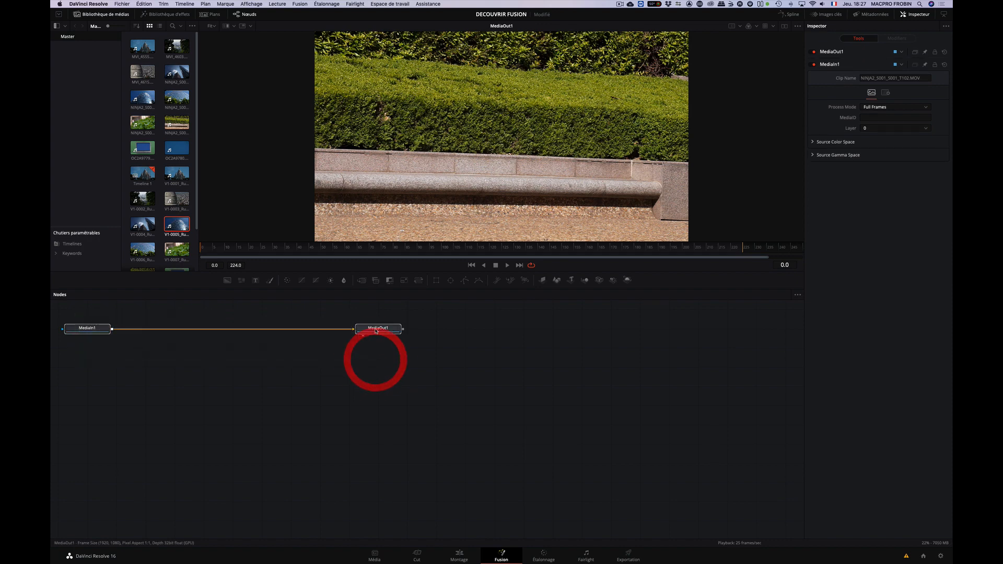
click(589, 406)
Scrub near the end of the hedge clip's range and play it, pausing at frame 58
click(745, 247)
drag(746, 248, 717, 251)
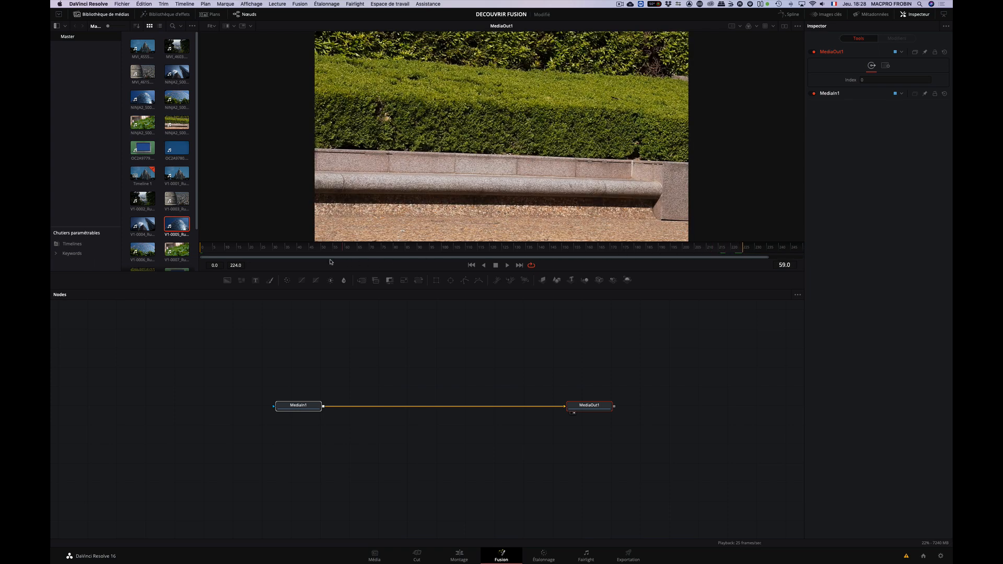
drag(207, 260, 211, 259)
key(space)
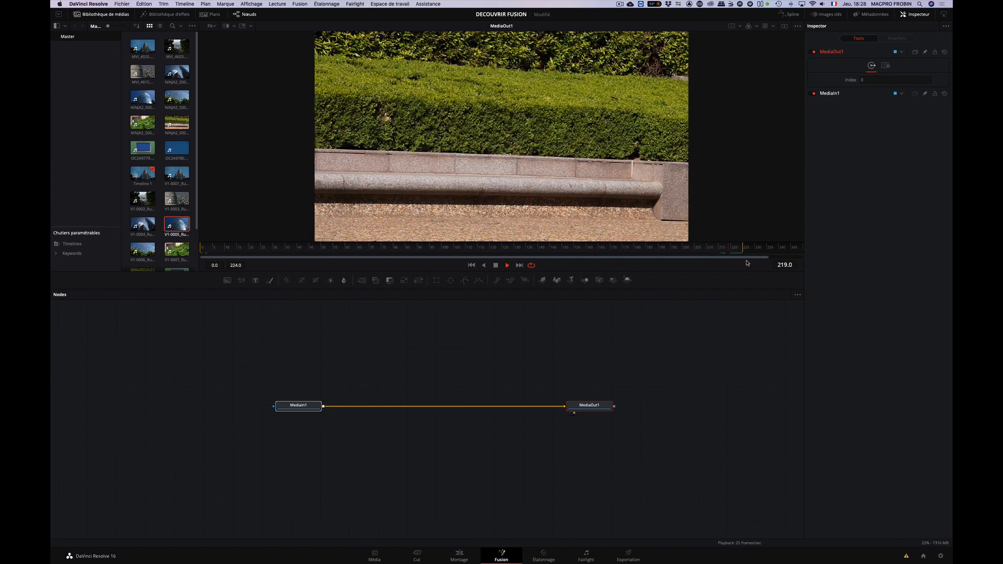
key(space)
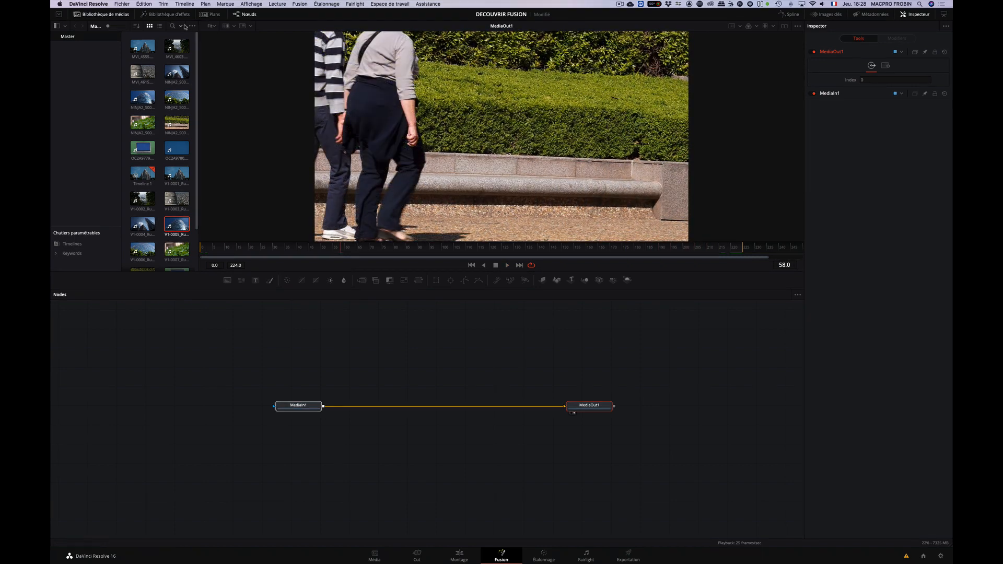
Show the timeline's clip thumbnails, open the composition of clip 09, and switch back to clip 10
click(214, 14)
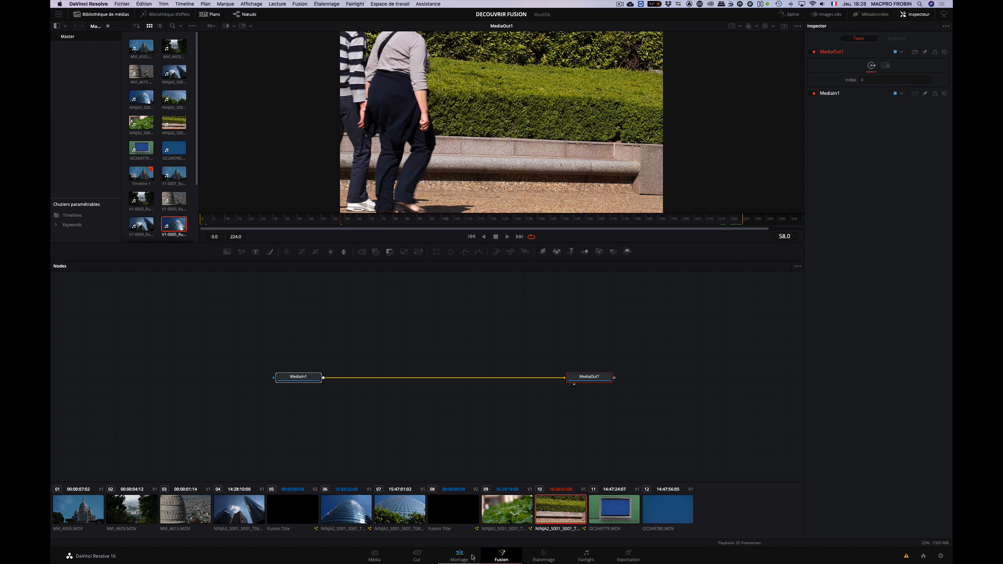
click(506, 511)
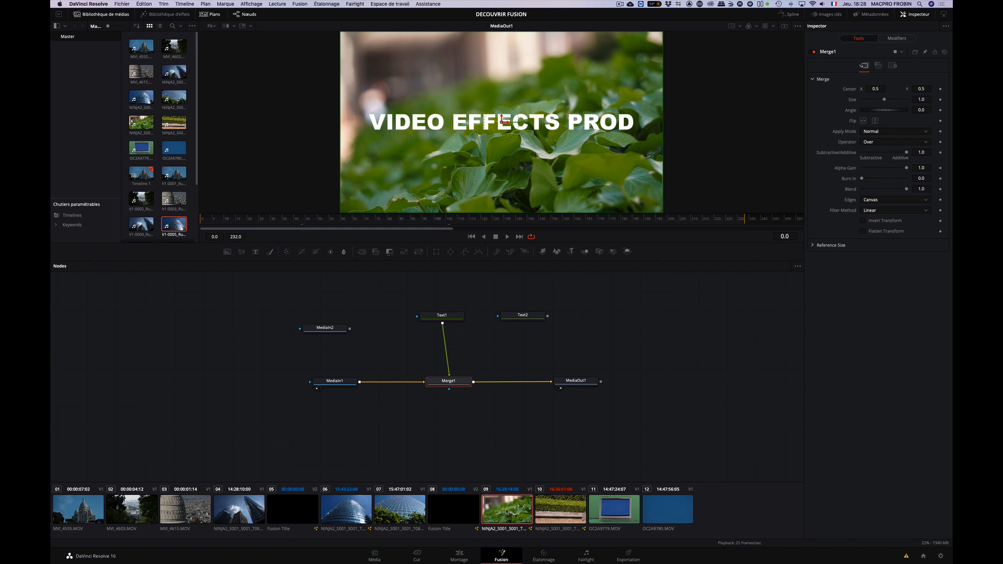
click(563, 508)
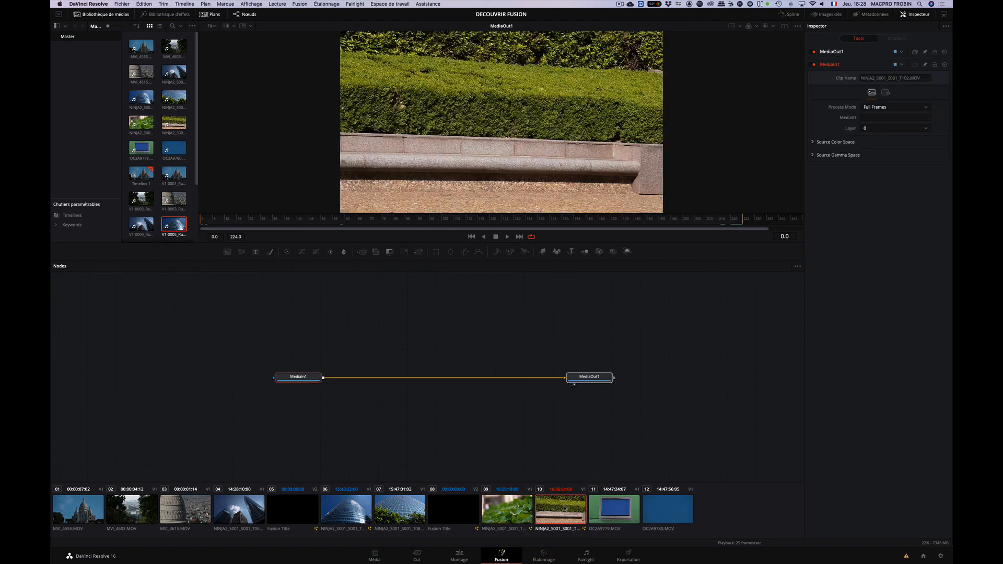
Open clip 09's composition again and hide the timeline's clip thumbnails
click(506, 510)
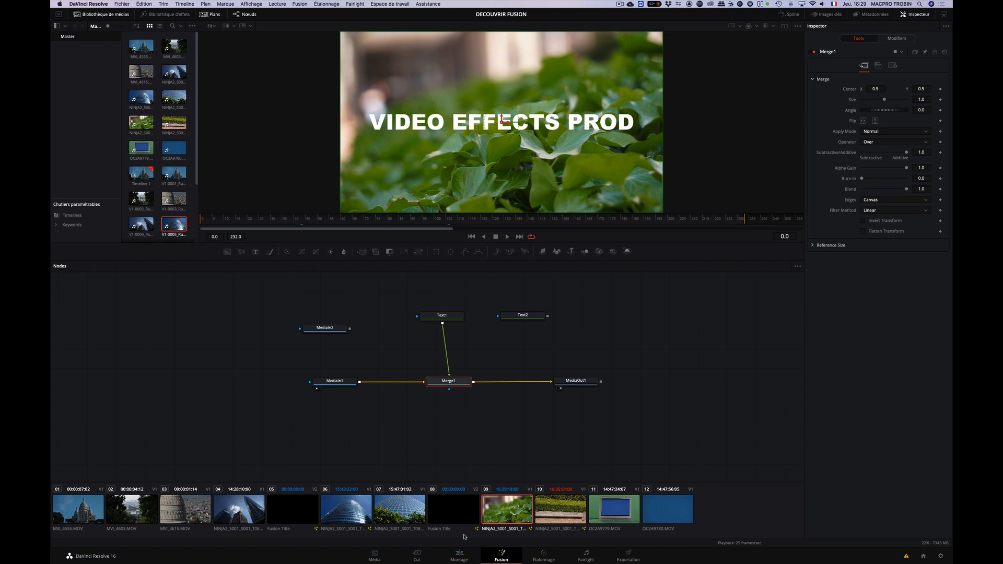
click(214, 14)
click(480, 448)
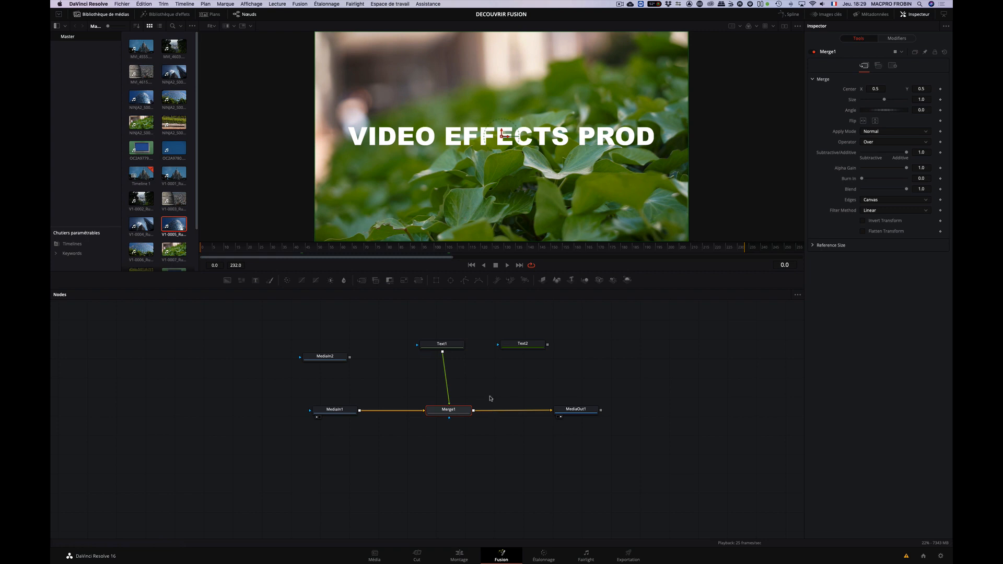
Display the Text2 node in the viewer, then switch the viewer back to MediaOut1
click(528, 345)
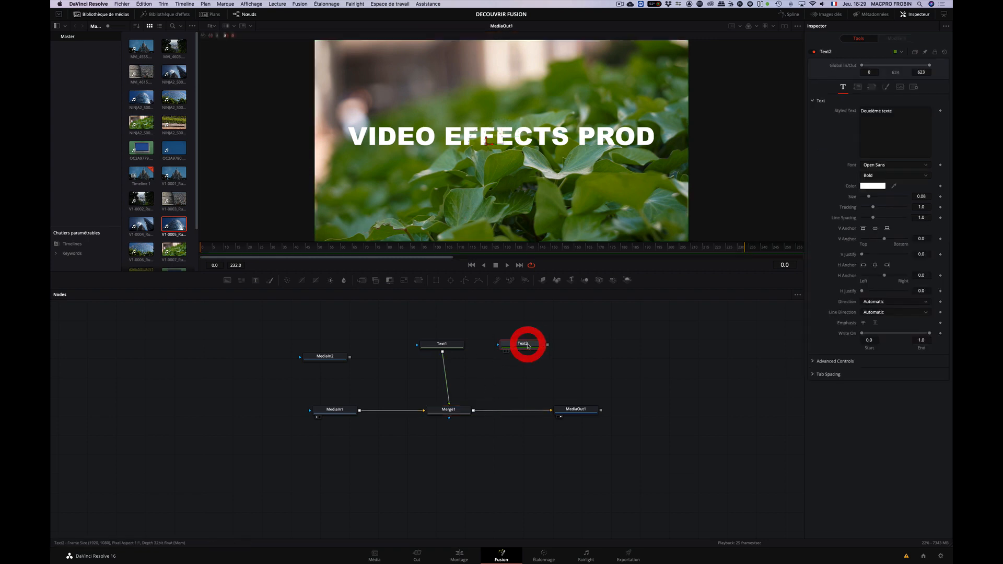
key(1)
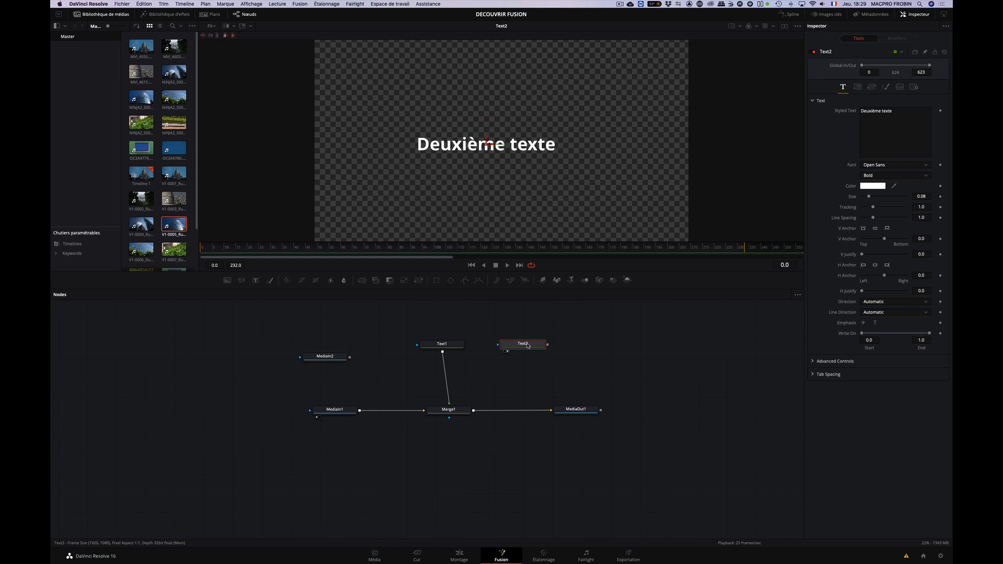
click(587, 410)
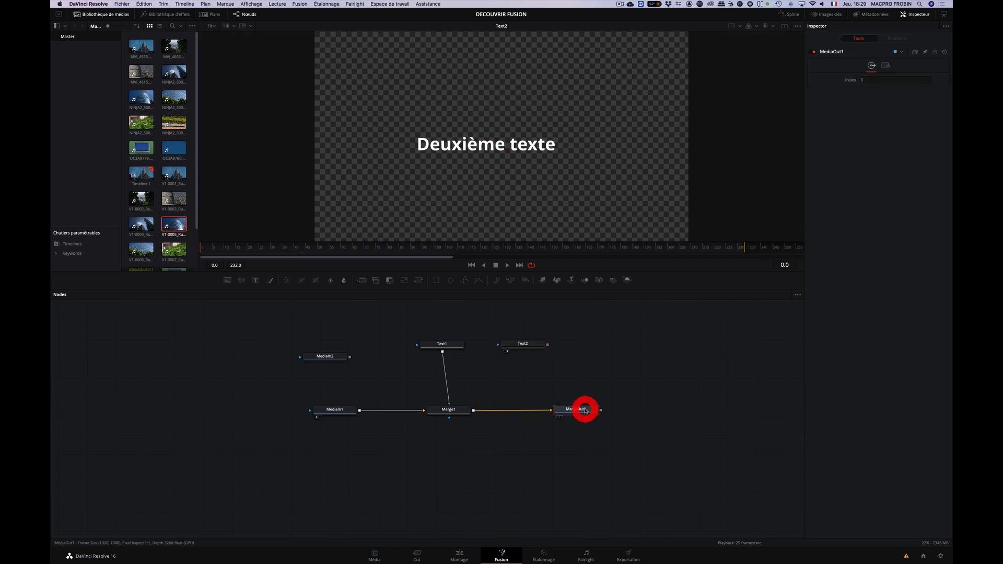
key(1)
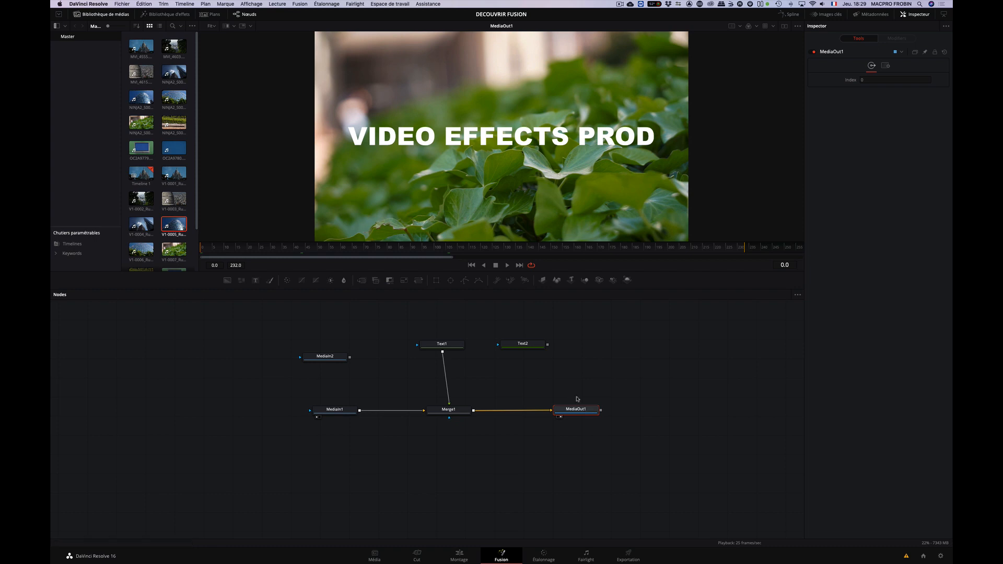
Move the Text1 node slightly up and the Text2 node up and closer to it in the node graph
drag(444, 346, 440, 333)
click(439, 333)
mouse_move(530, 345)
mouse_down()
mouse_move(513, 350)
mouse_move(515, 337)
mouse_up()
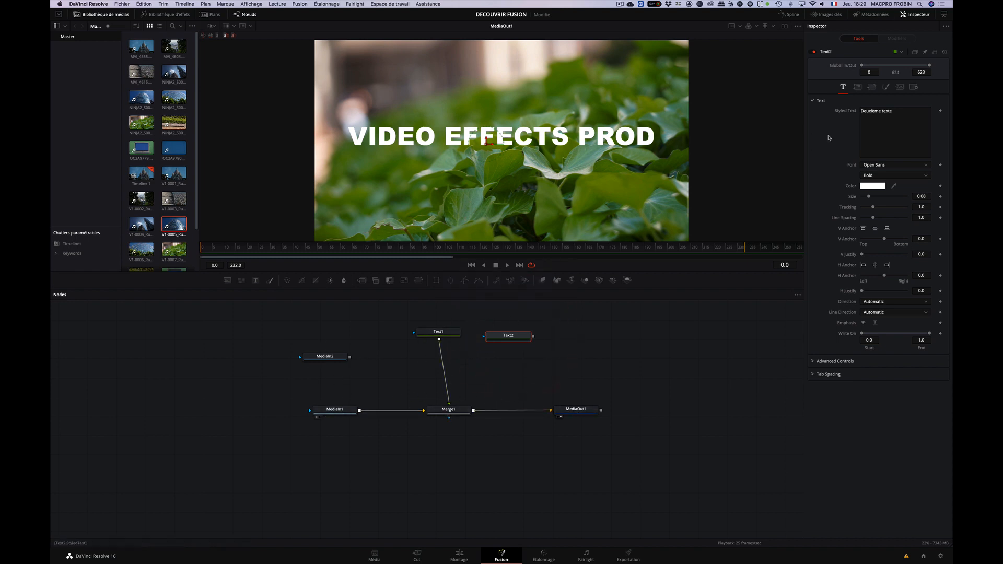
Add a second line reading "Deuxieme texte" below VIDEO EFFECTS PROD in the Text1 node
click(436, 333)
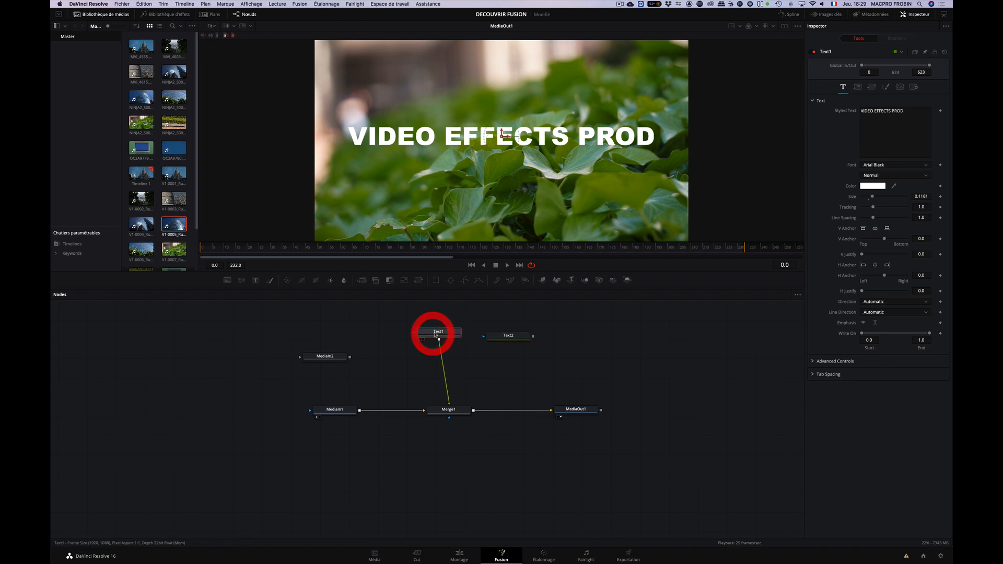
click(912, 114)
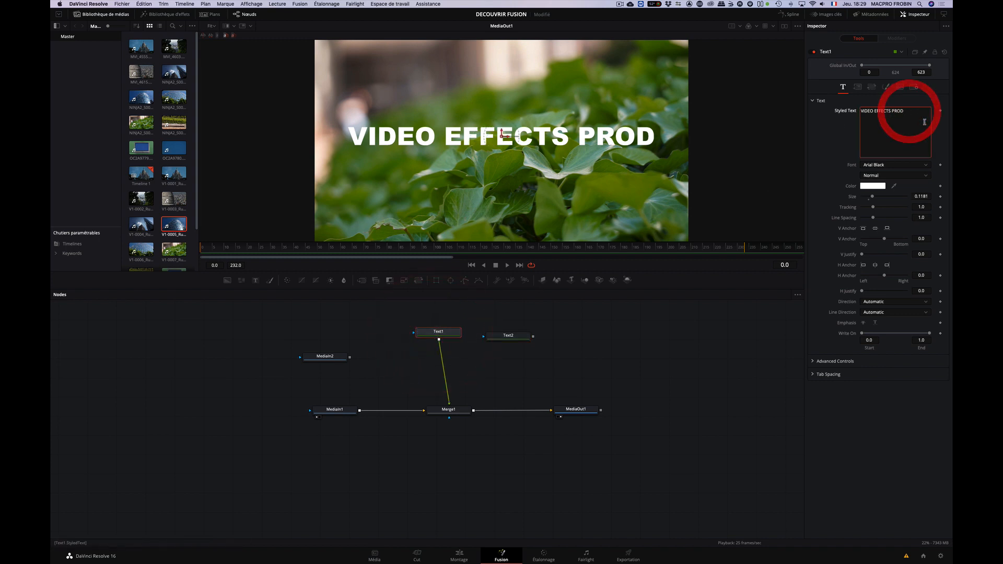
key(Return)
text(De)
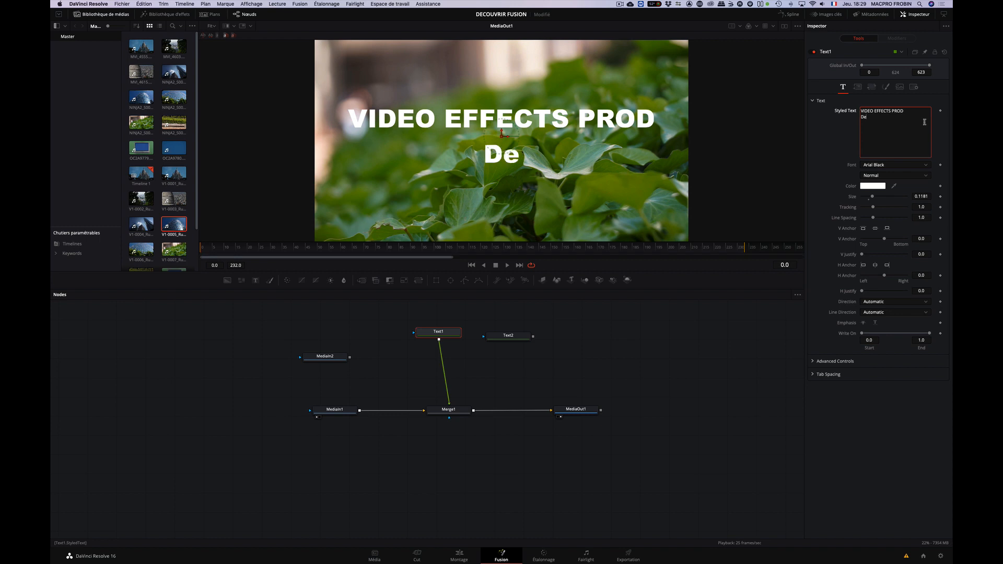
text(uxieme)
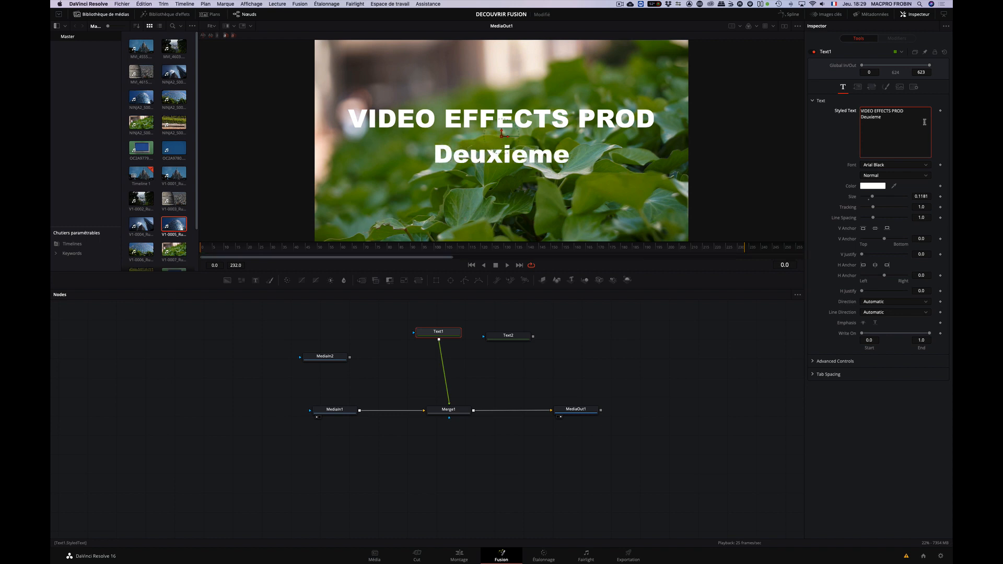
text( texte)
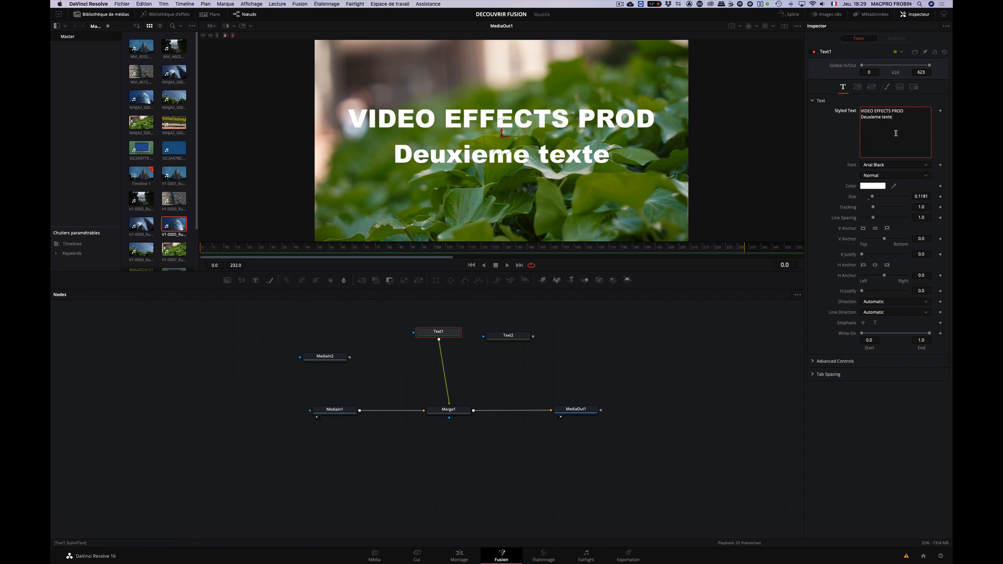
Try the Amble font on Text1's second line, and undo the font change
drag(895, 118, 857, 117)
click(890, 166)
click(876, 212)
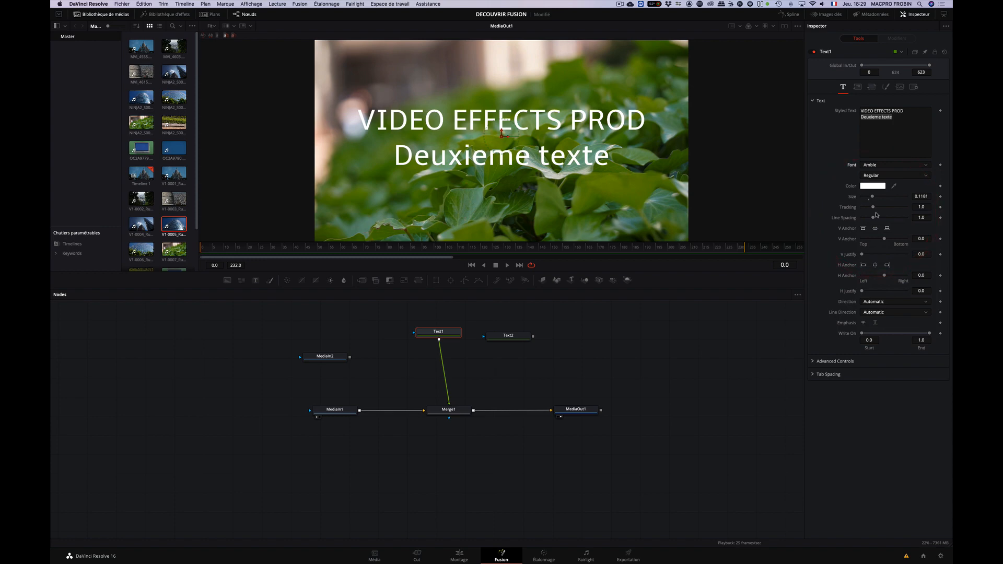
key(super+z)
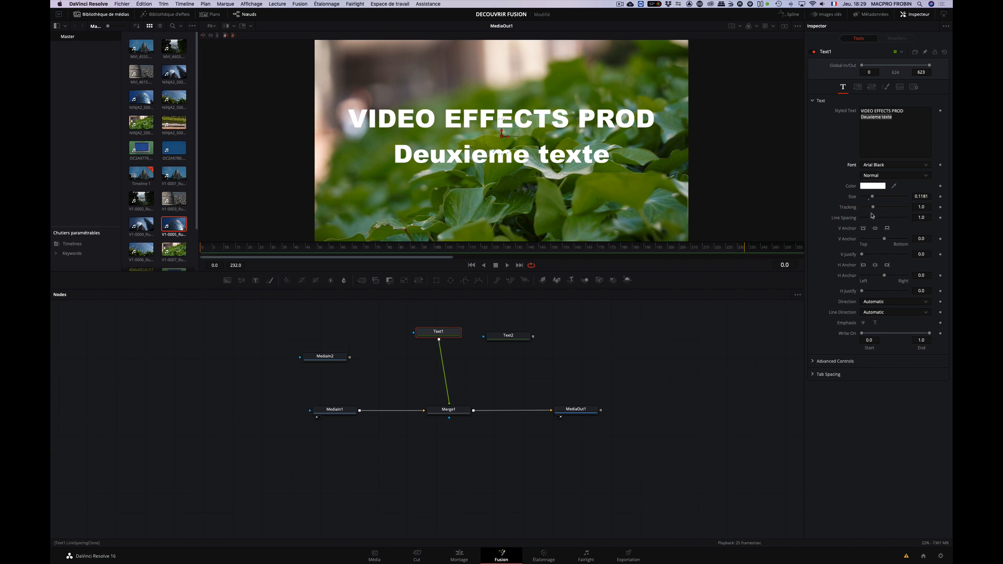
Remove the words "Deuxieme texte" from the second line of the Text1 node
click(850, 112)
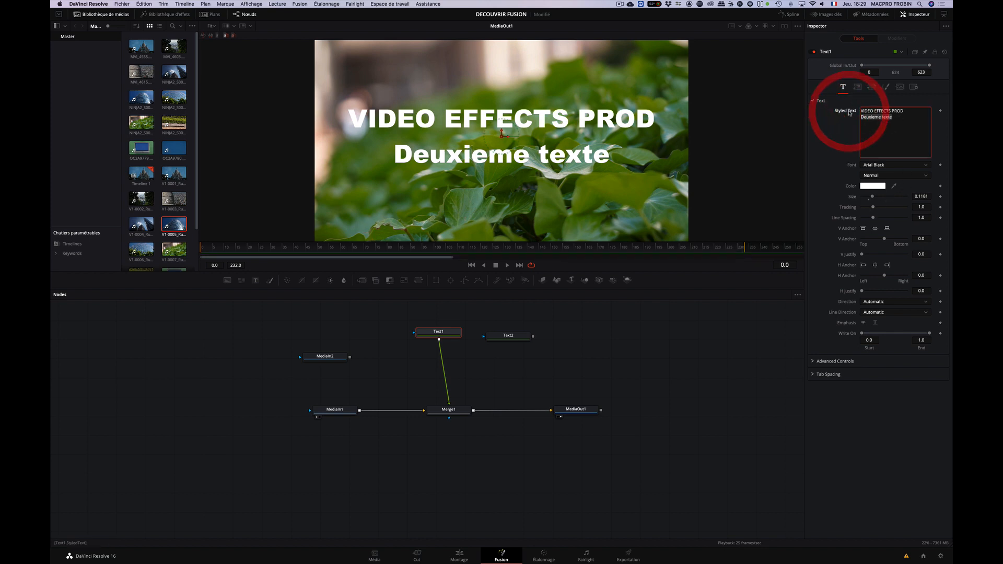
key(super+z)
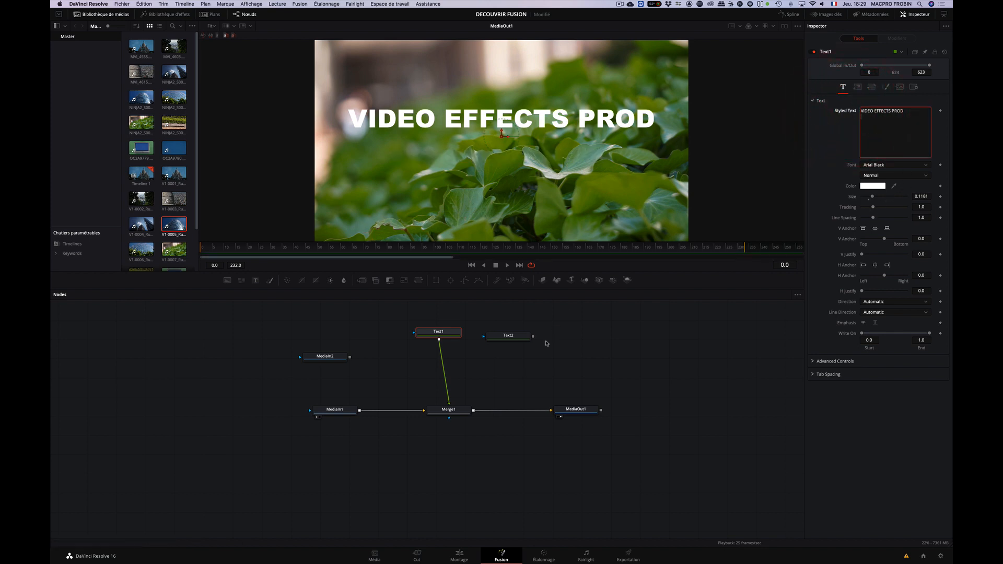
Set the font of the Text2 node to Arial
click(510, 336)
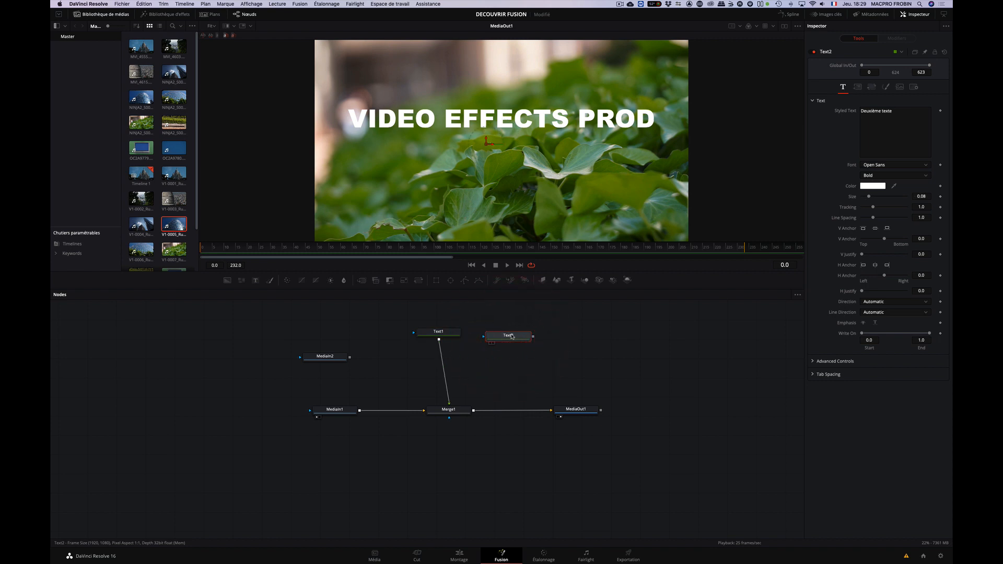
click(891, 165)
scroll(883, 267, up, 5)
scroll(883, 268, up, 10)
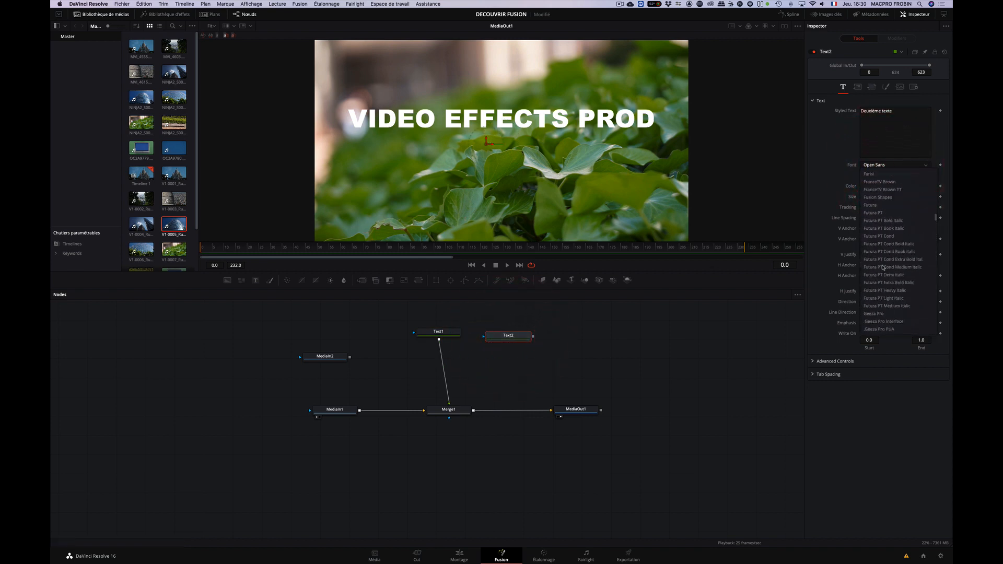
scroll(883, 268, up, 8)
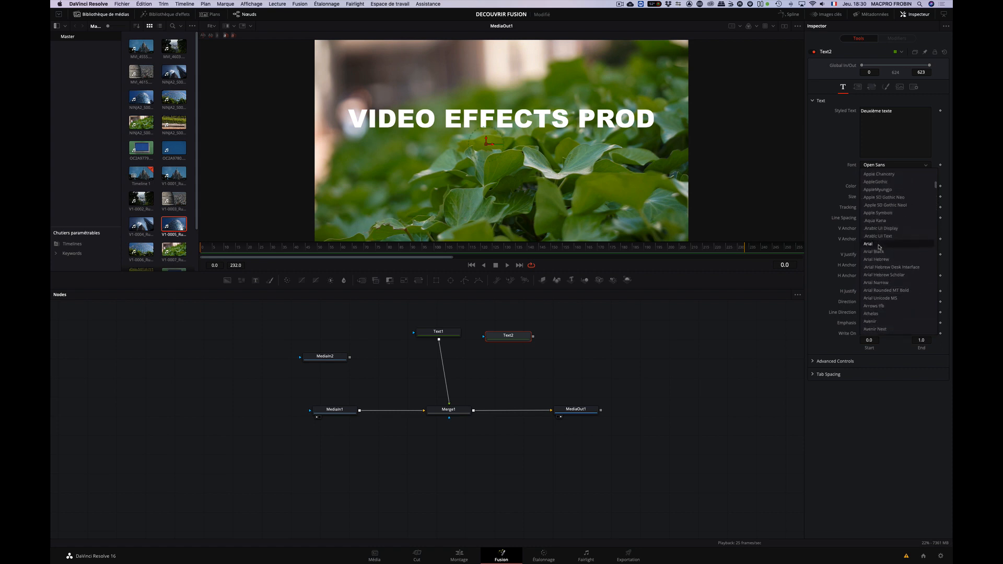
click(882, 244)
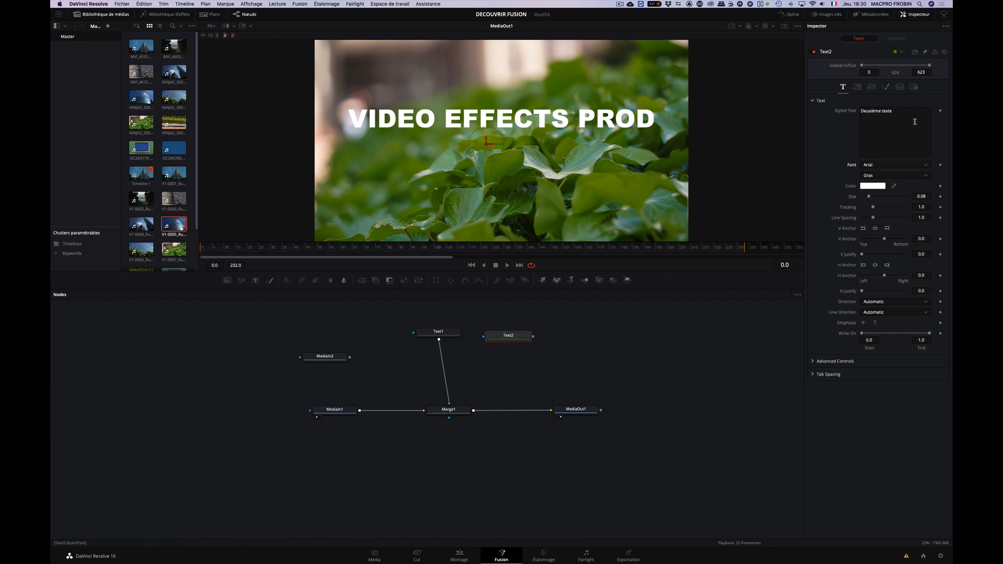
Display the Text2 node in the viewer and set its font style to Normal
click(511, 337)
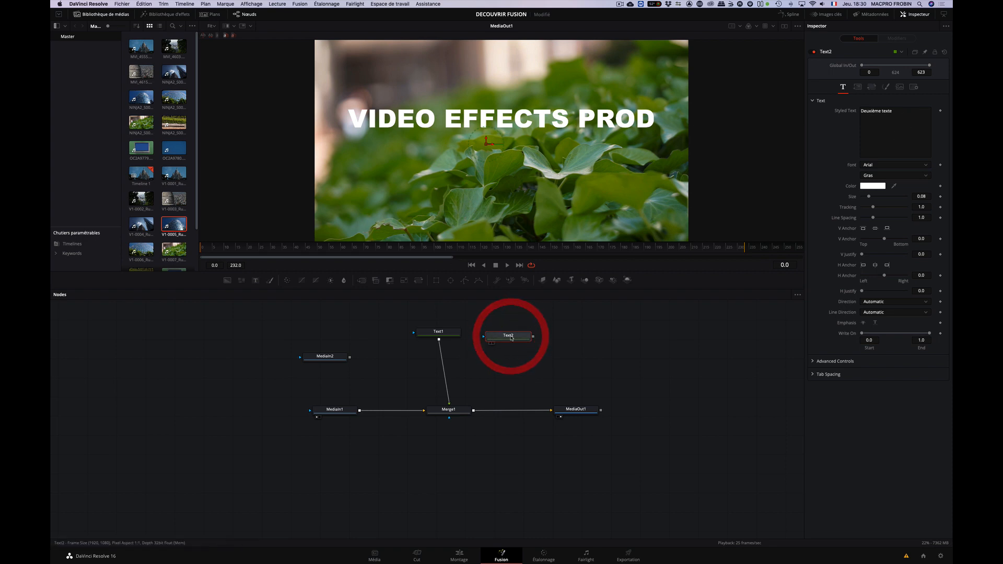
drag(516, 336, 529, 141)
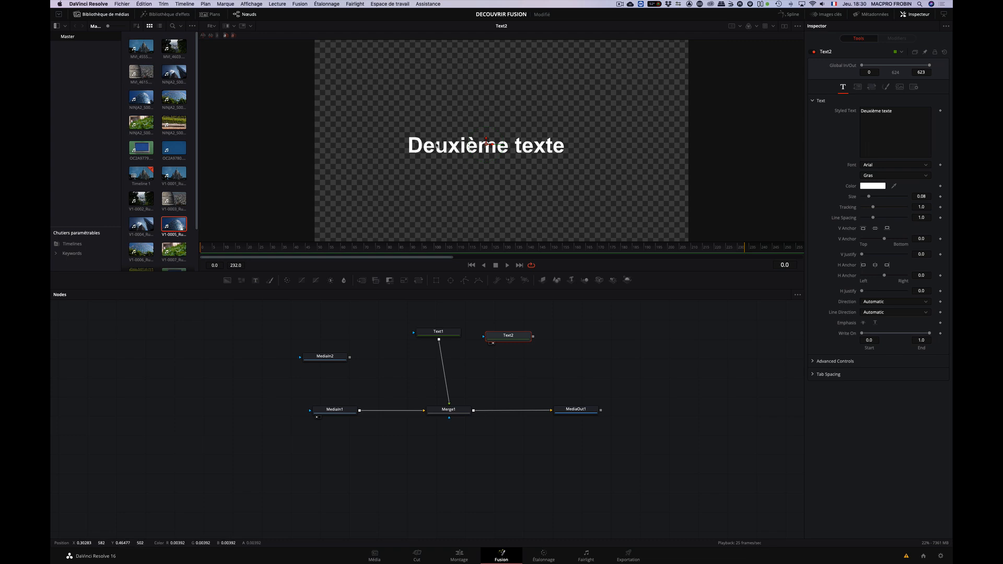
click(885, 112)
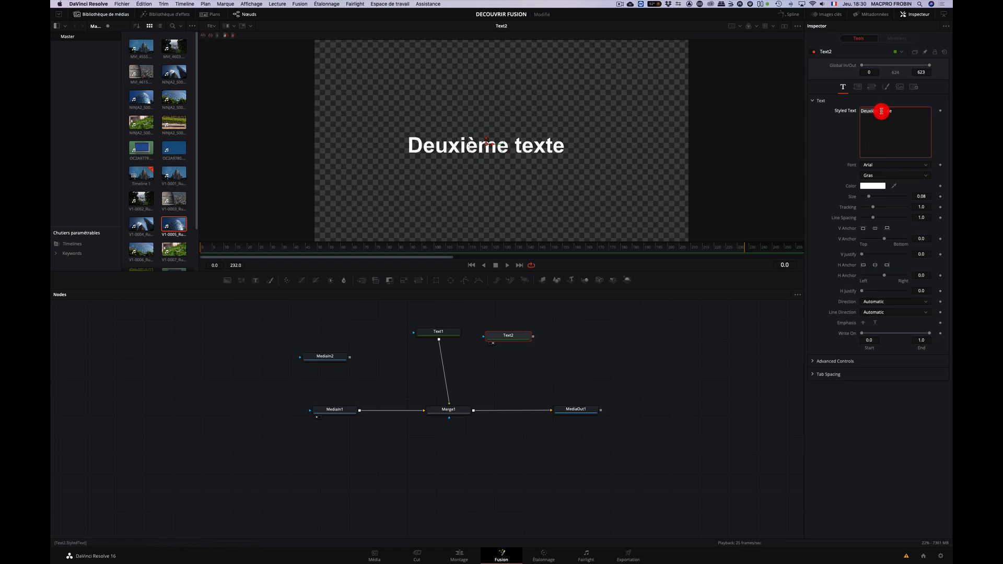
click(882, 176)
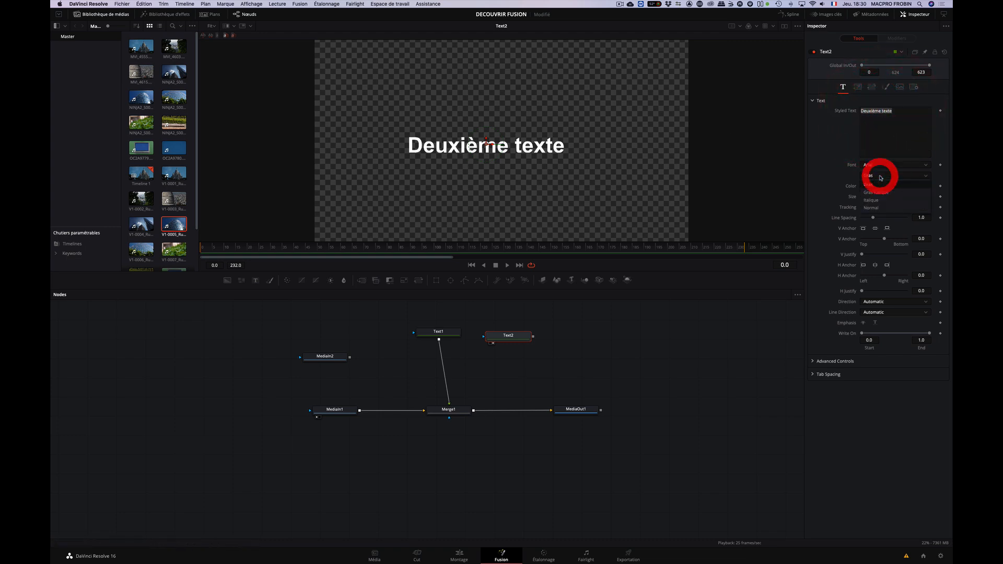
click(876, 208)
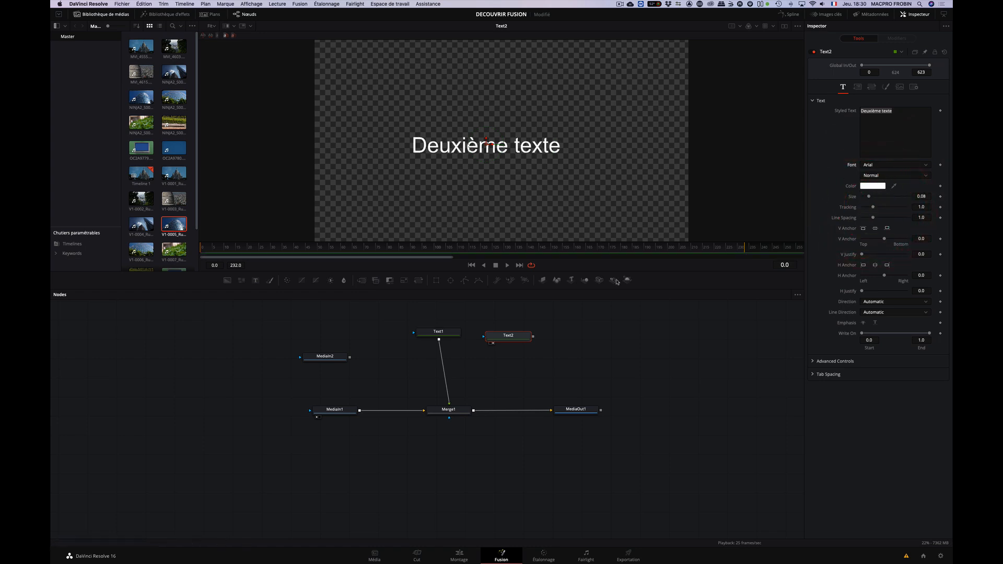
Display MediaOut1 in the viewer again and connect Text2's output to Merge1's output through a new Merge node
click(478, 380)
click(576, 409)
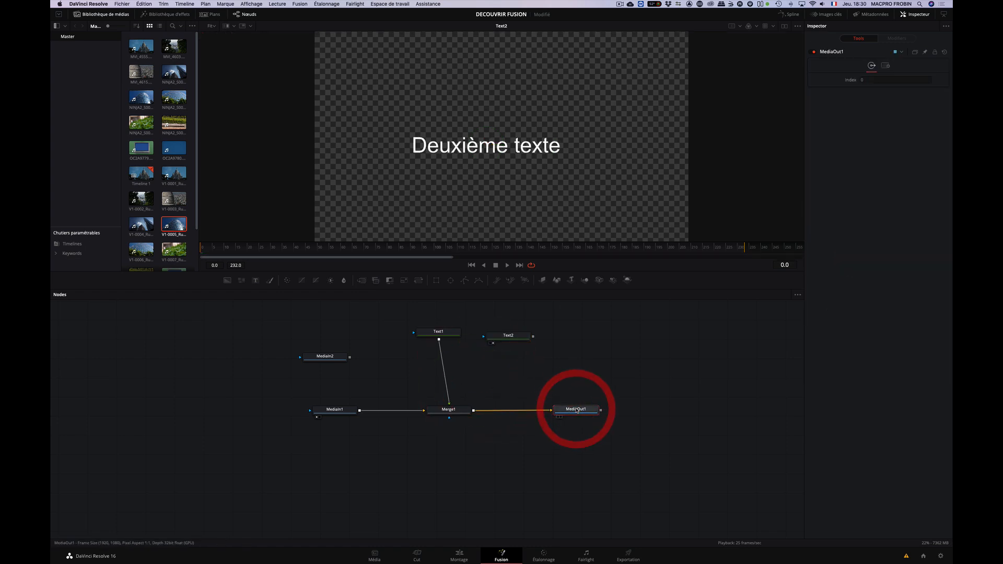
key(1)
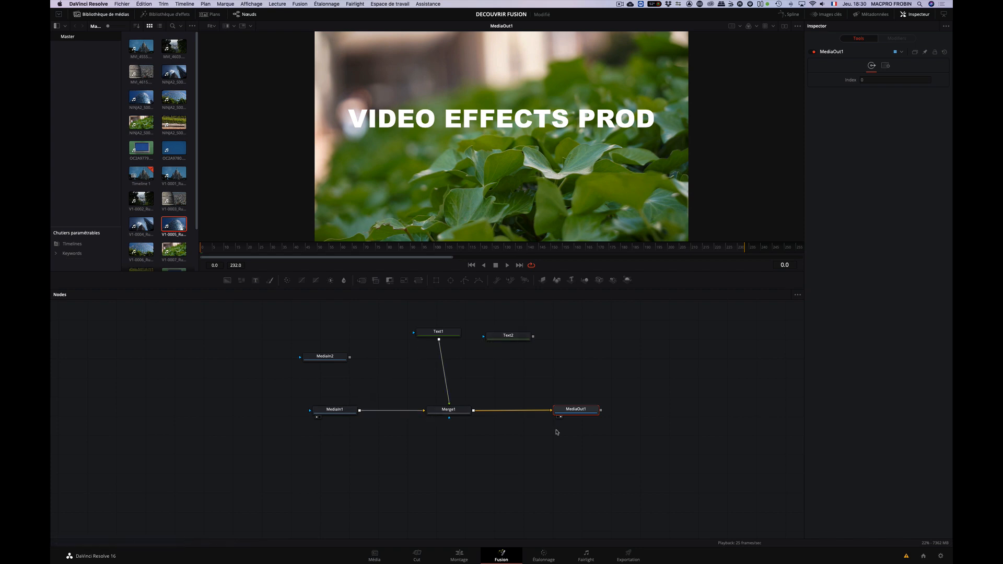
drag(533, 337, 475, 411)
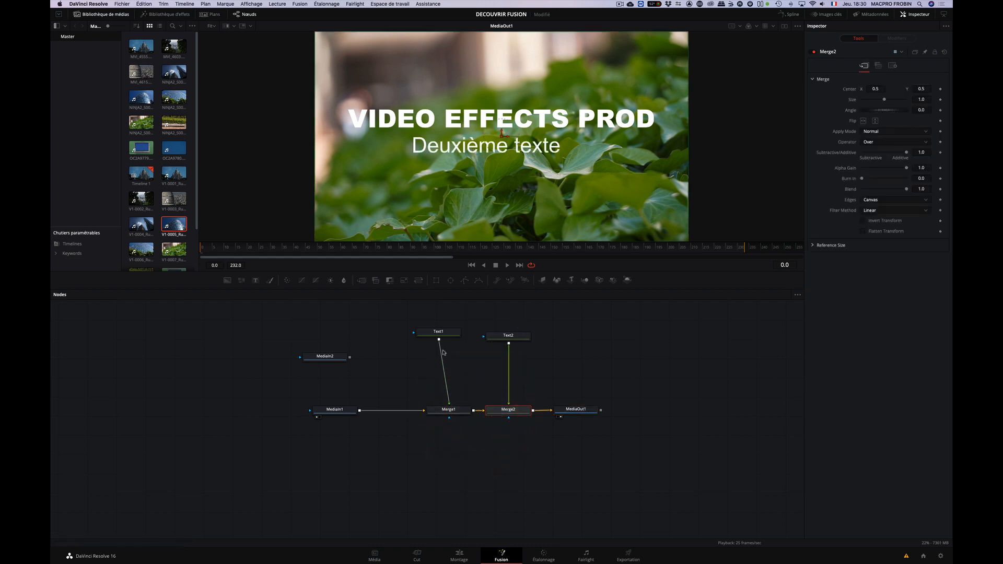
Rearrange the node graph by lowering Text1 slightly, moving Merge1 left, and shifting Text1, MediaIn1 and Merge1 together slightly left
drag(448, 331, 448, 335)
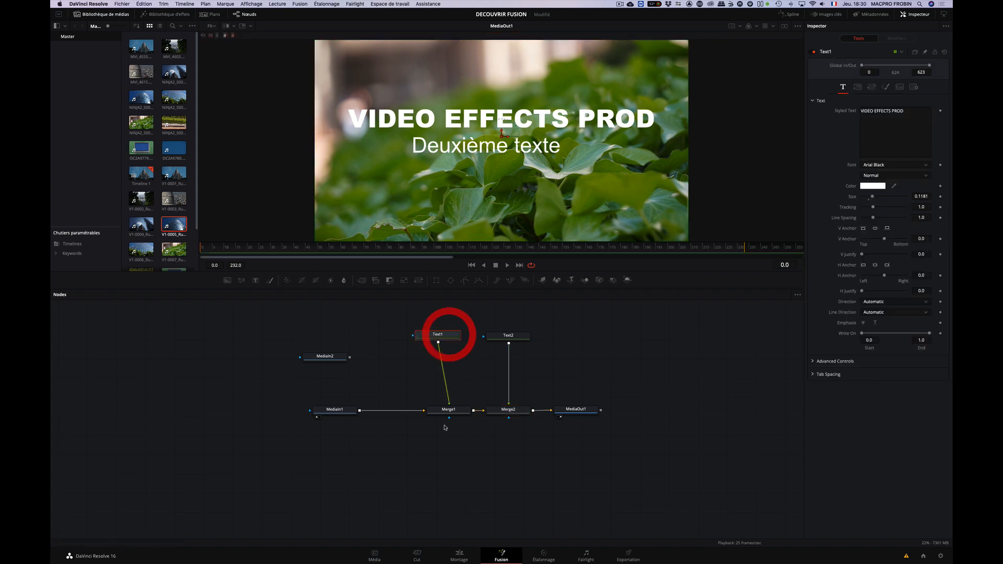
drag(449, 412, 413, 409)
drag(419, 315, 348, 445)
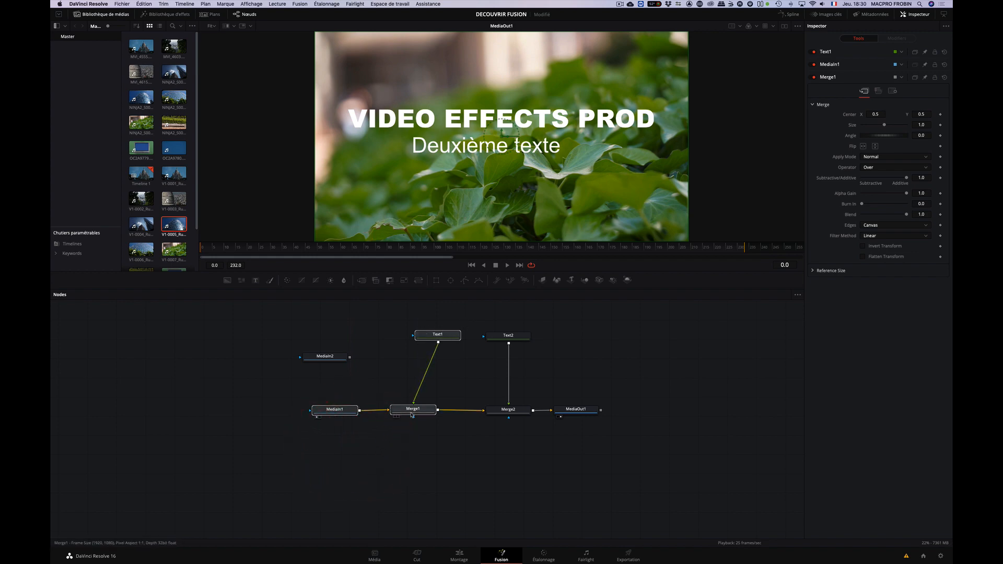
drag(422, 414, 418, 413)
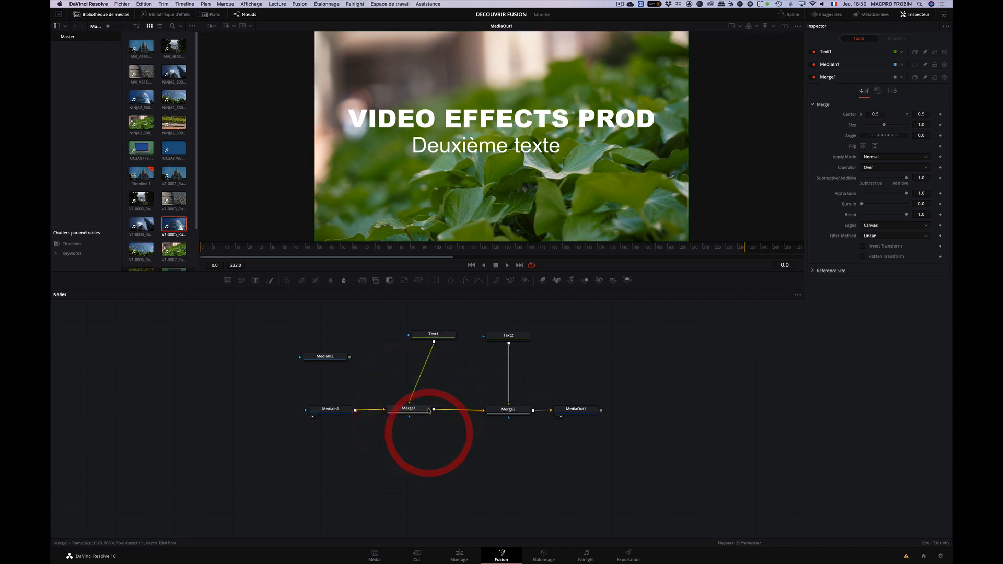
Display Merge1 in the viewer, then Merge2, to compare the composite at each merge
click(420, 410)
key(1)
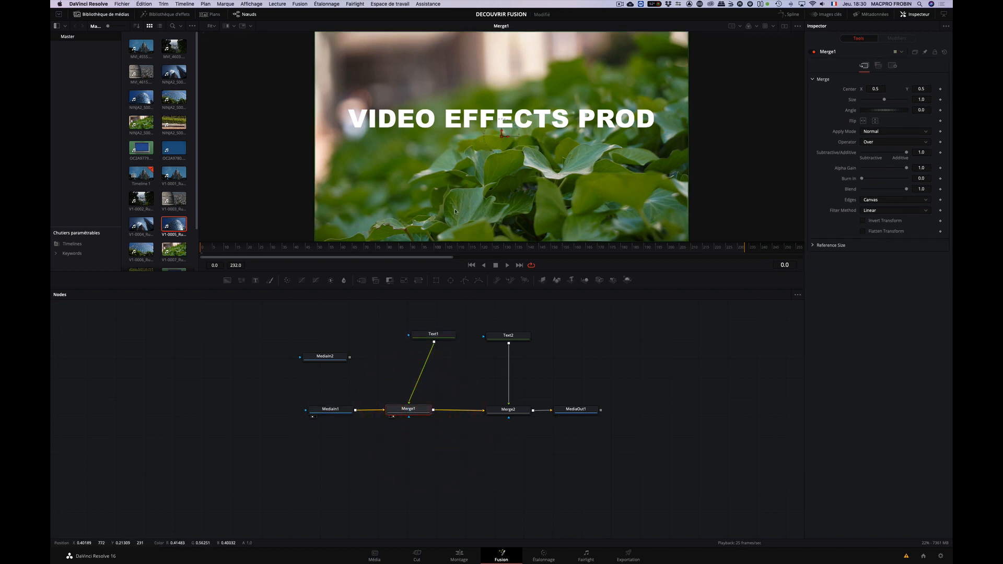
click(508, 412)
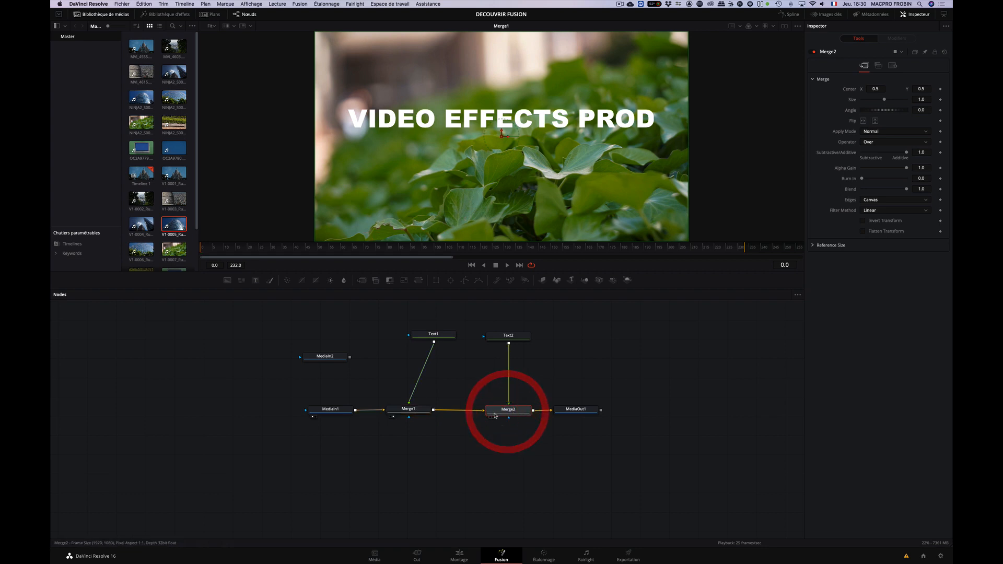
key(1)
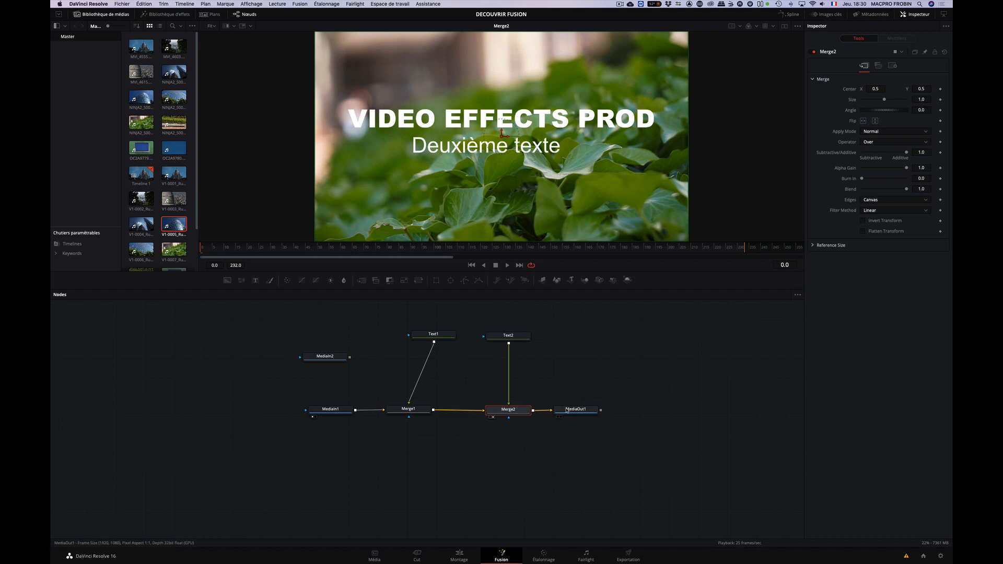
Switch the viewer back to MediaOut1 and move its node farther right, away from Merge2
click(582, 410)
drag(582, 410, 632, 411)
drag(542, 326, 352, 423)
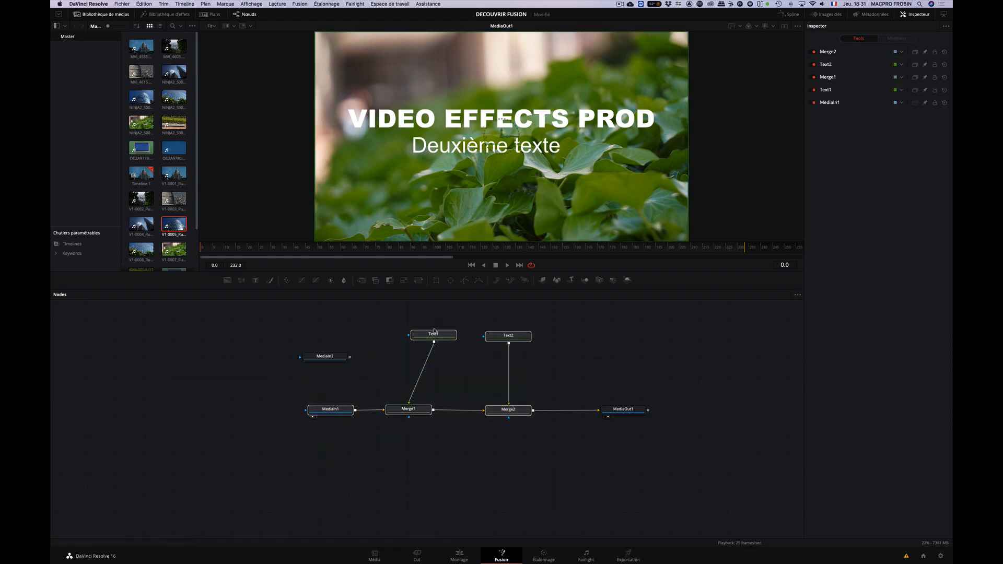
click(604, 371)
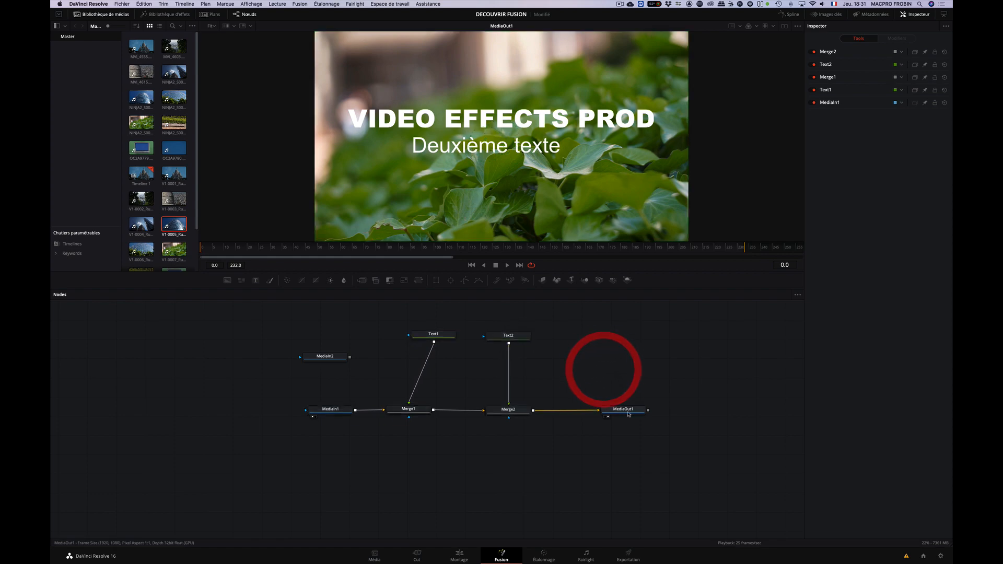
Set Text2's size to 0.0748 and its layout Center X to 0.724796, aligning it with the right end of VIDEO EFFECTS PROD
click(509, 335)
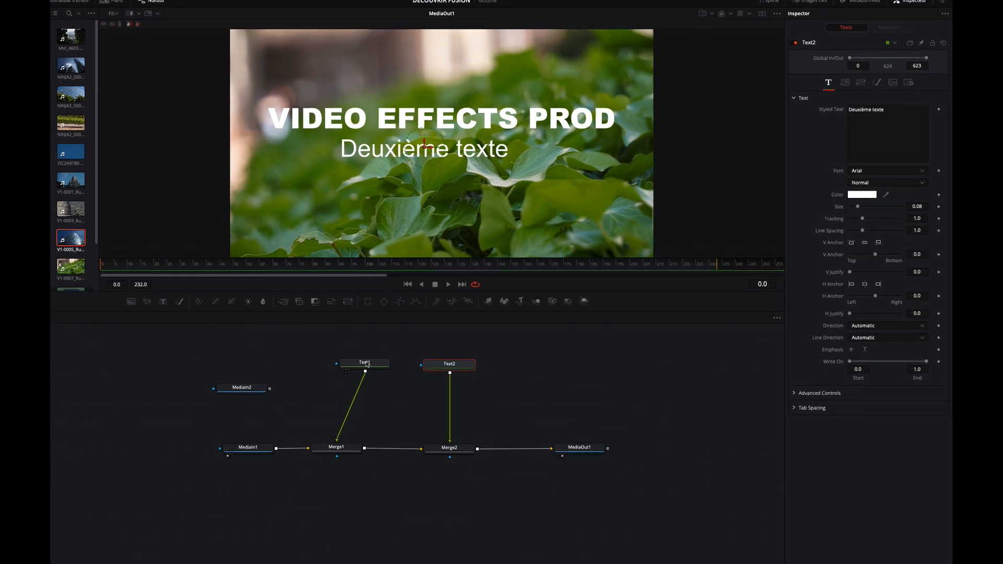
click(299, 388)
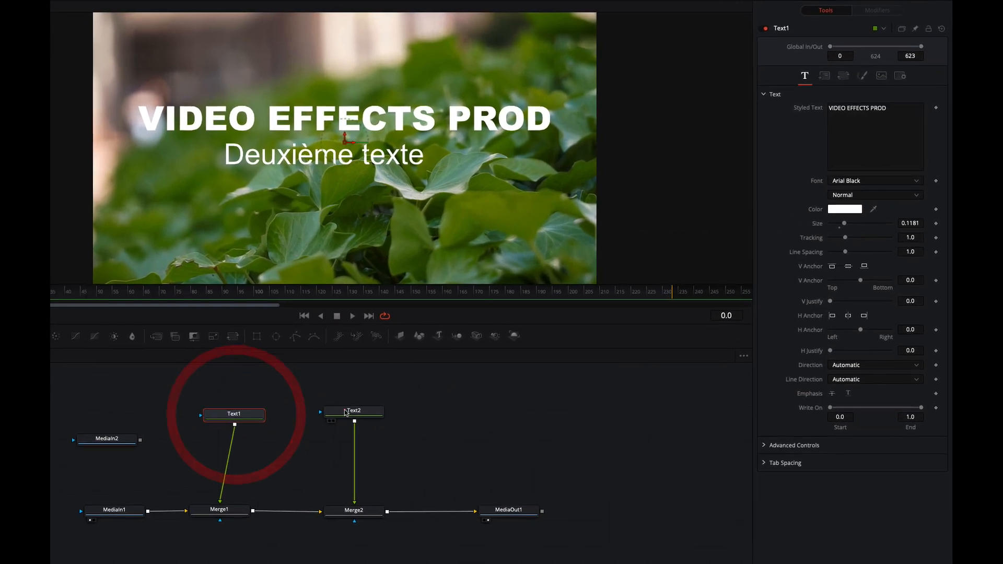
click(404, 387)
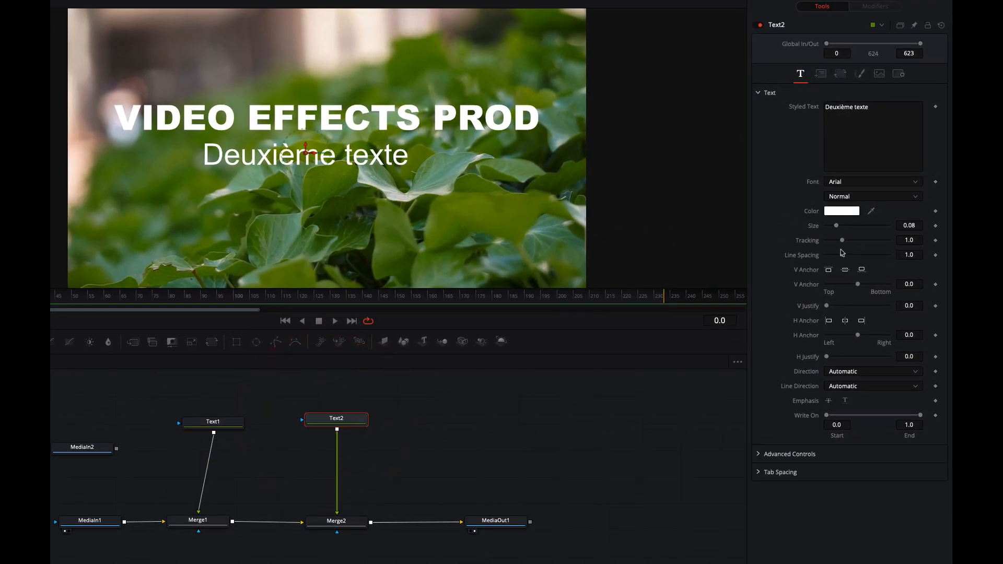
mouse_move(838, 227)
mouse_down()
mouse_move(851, 226)
mouse_move(837, 225)
mouse_up()
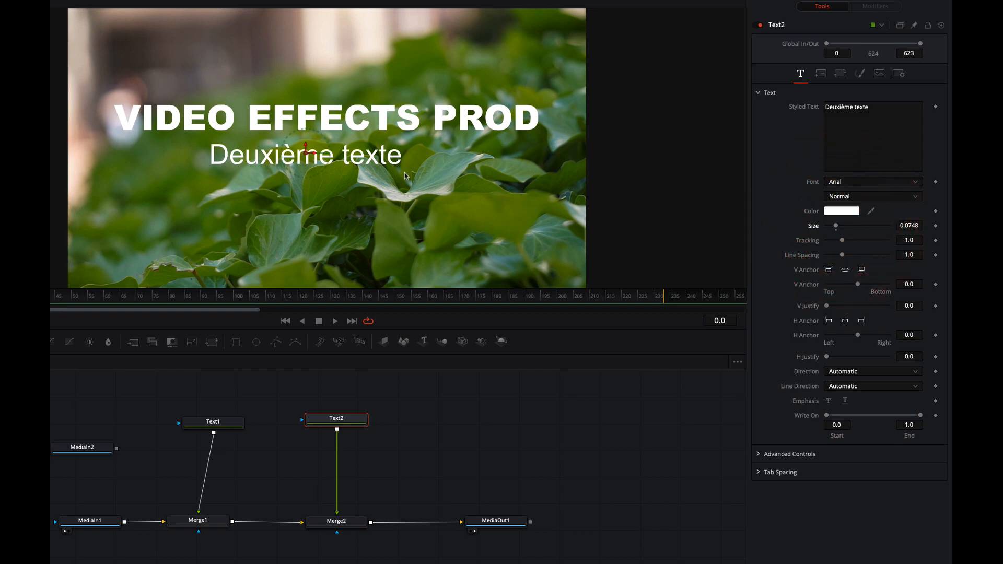
click(821, 74)
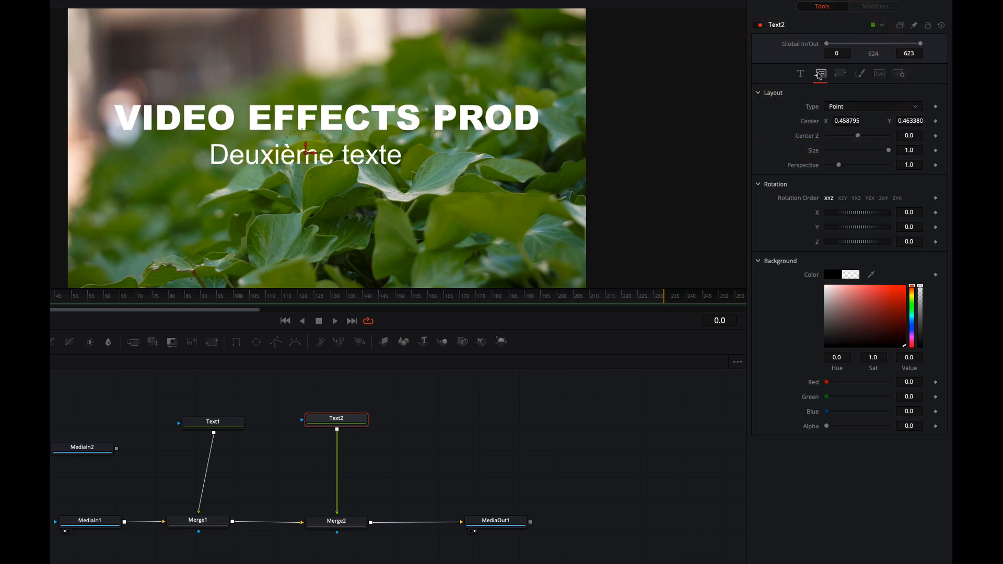
drag(845, 121, 920, 121)
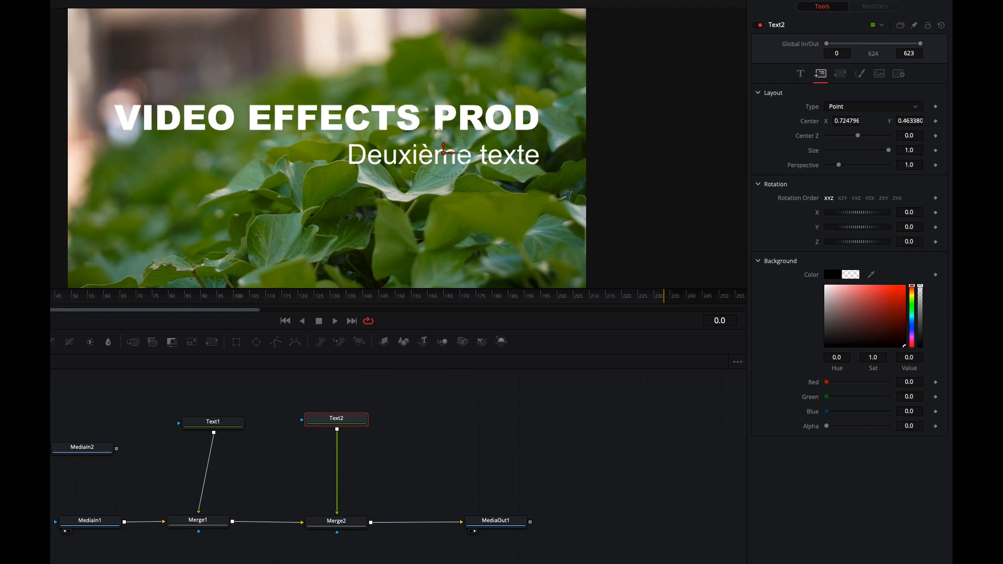
Reduce Text2's layout size to 0.575 and set its center to X 0.800796, Y 0.50538, beneath the end of the title
drag(891, 151, 906, 121)
drag(846, 119, 854, 135)
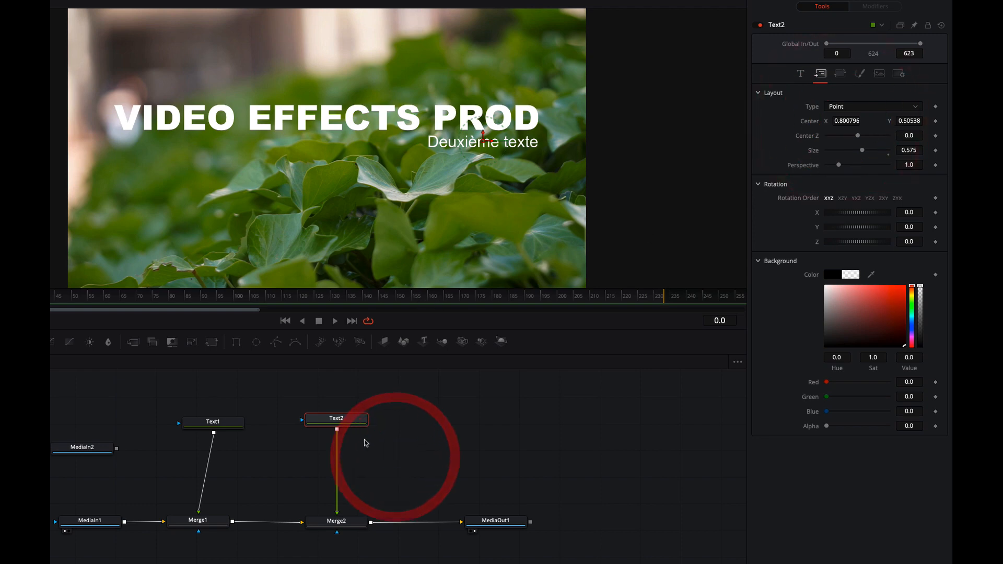
Try adding a third Text+ node combined with Merge2's output through a new Merge, and undo the addition
click(441, 418)
drag(471, 426, 370, 523)
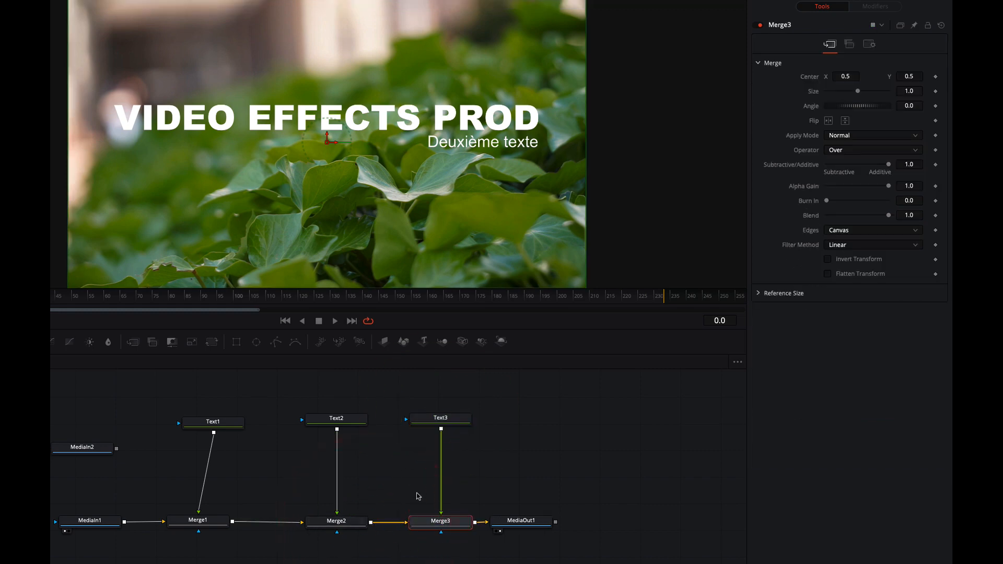
key(super+z)
key(super+z)
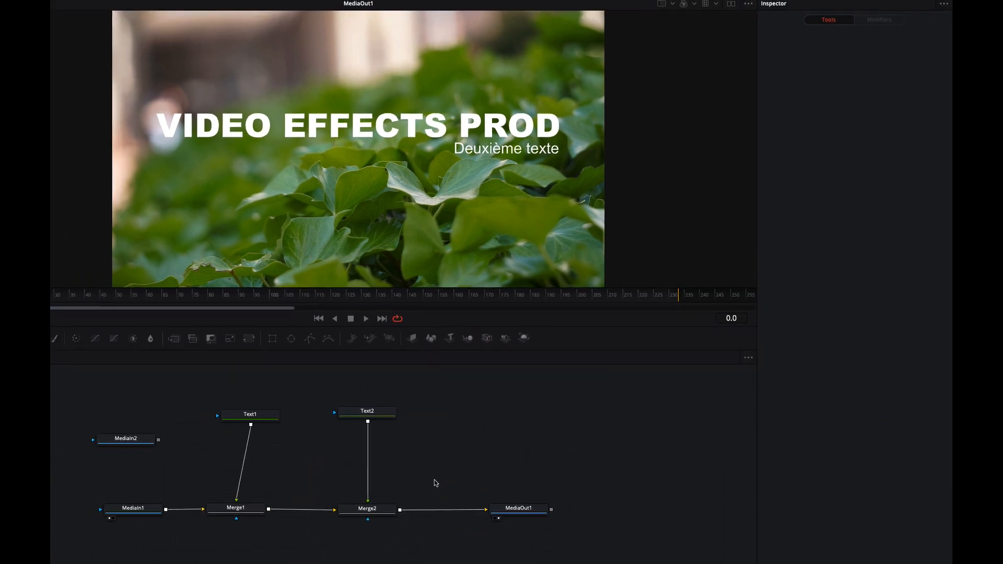
Add a Text+ node after Merge2, placing the text node in the upper row and its Merge in line with the others
click(403, 505)
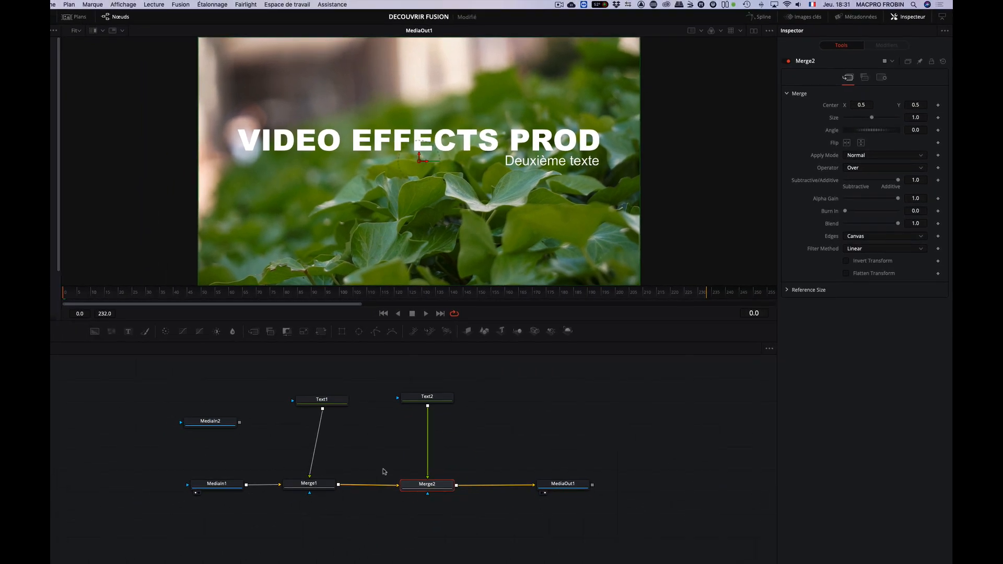
click(128, 332)
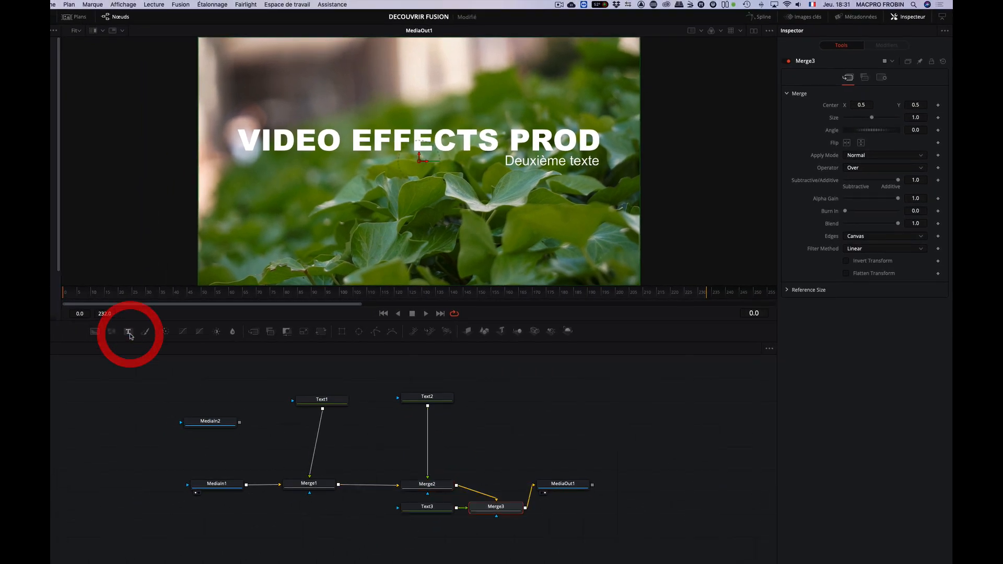
drag(452, 510, 512, 397)
drag(511, 504, 504, 485)
Shift the media, text and merge nodes up to Merge2 left together, and bring Text3 and Merge3 left beside them
drag(443, 521, 146, 369)
drag(331, 402, 218, 402)
drag(503, 484, 446, 486)
drag(503, 397, 439, 399)
click(442, 487)
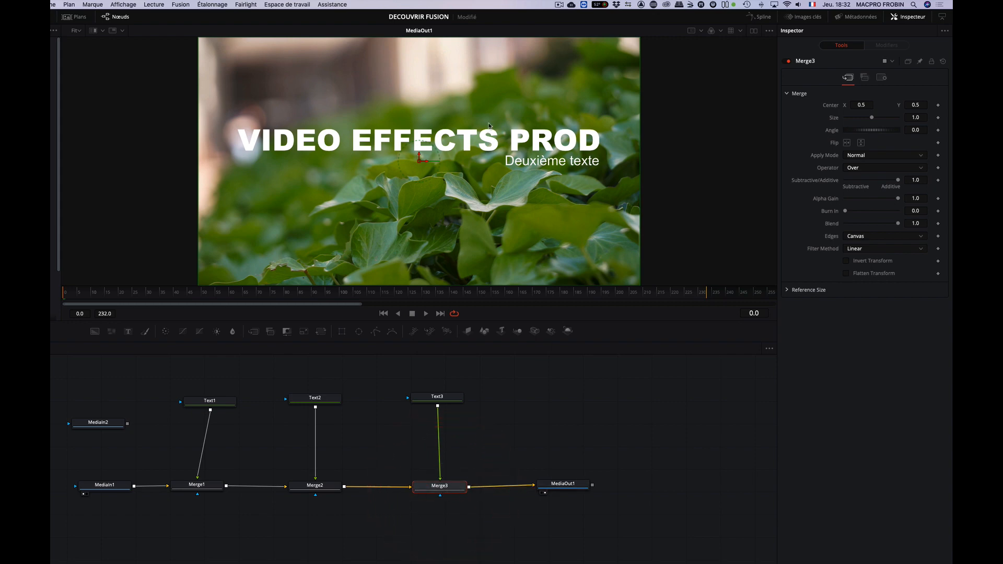
Enter "Troisième texte" as the styled text of Text3
click(448, 399)
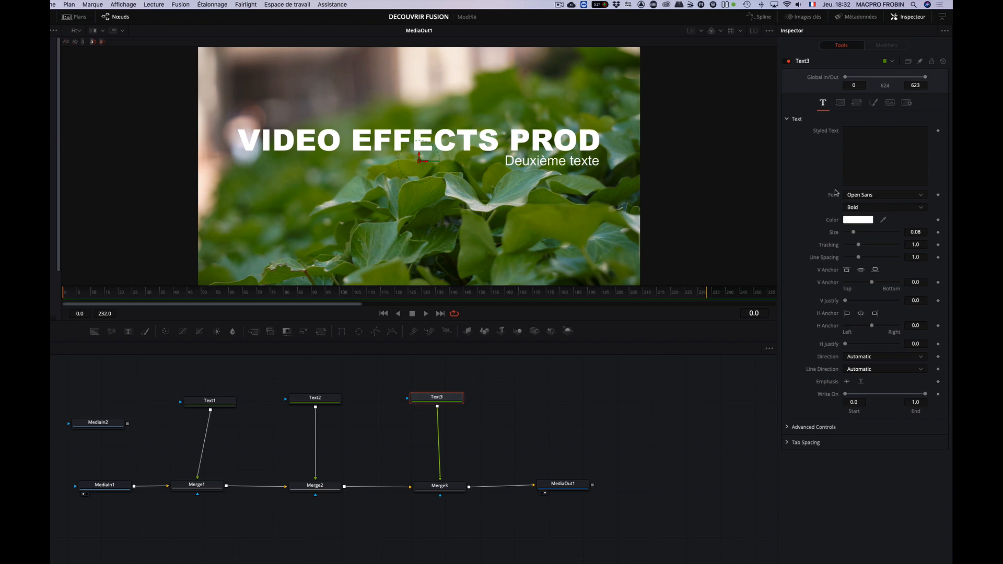
click(860, 139)
text(T)
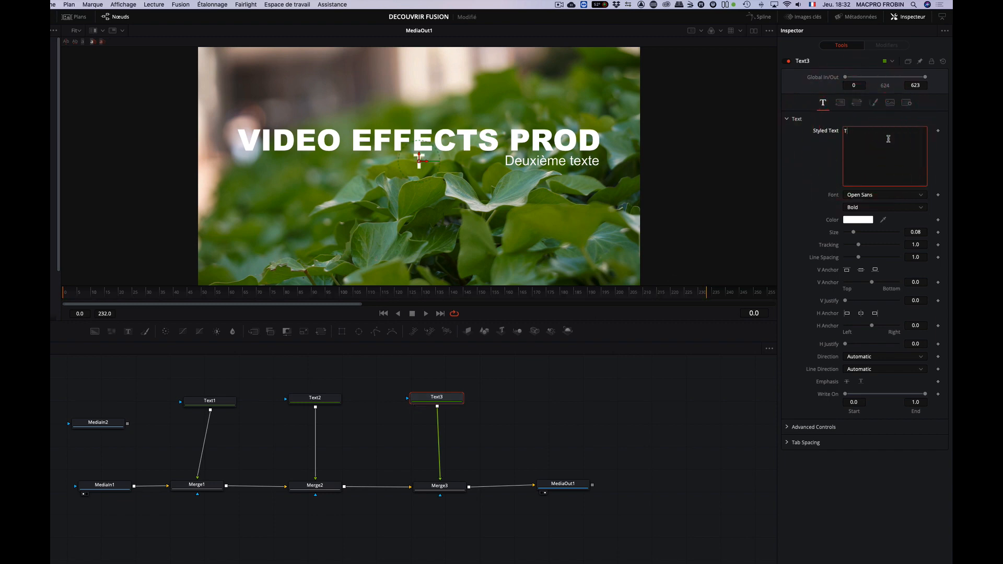
text(roisième t)
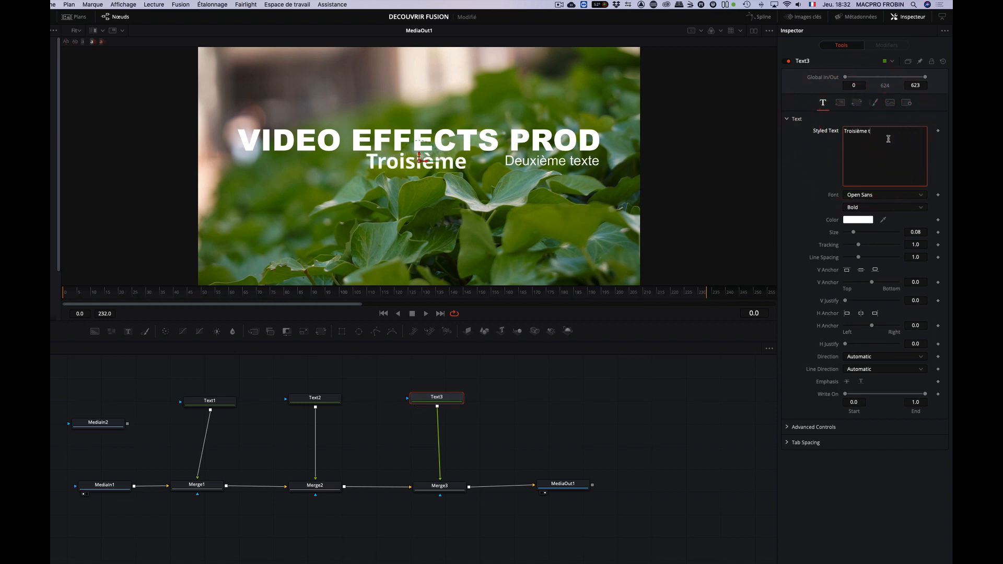
text(exte)
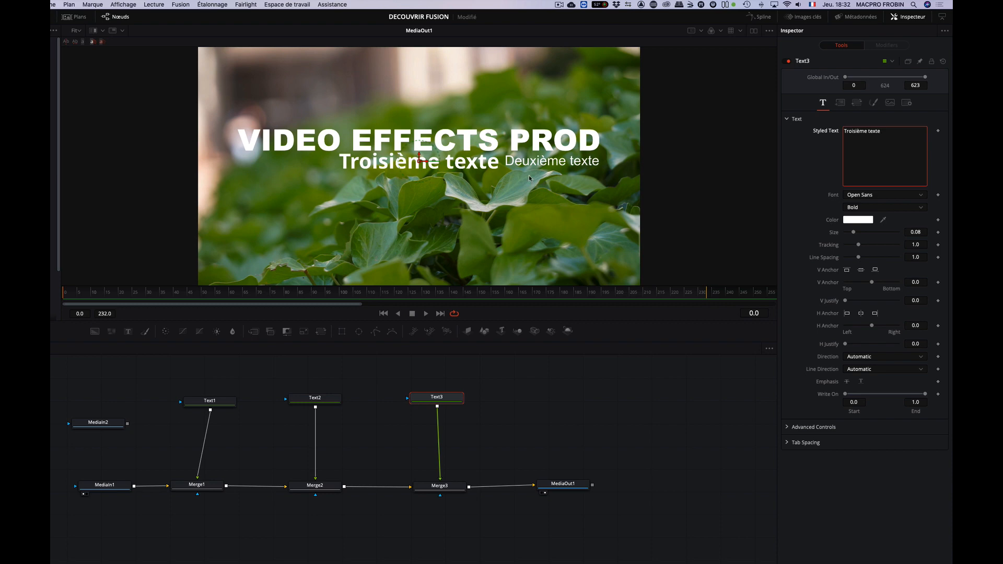
Change Text3's font to Avenir Next Condensed
click(826, 131)
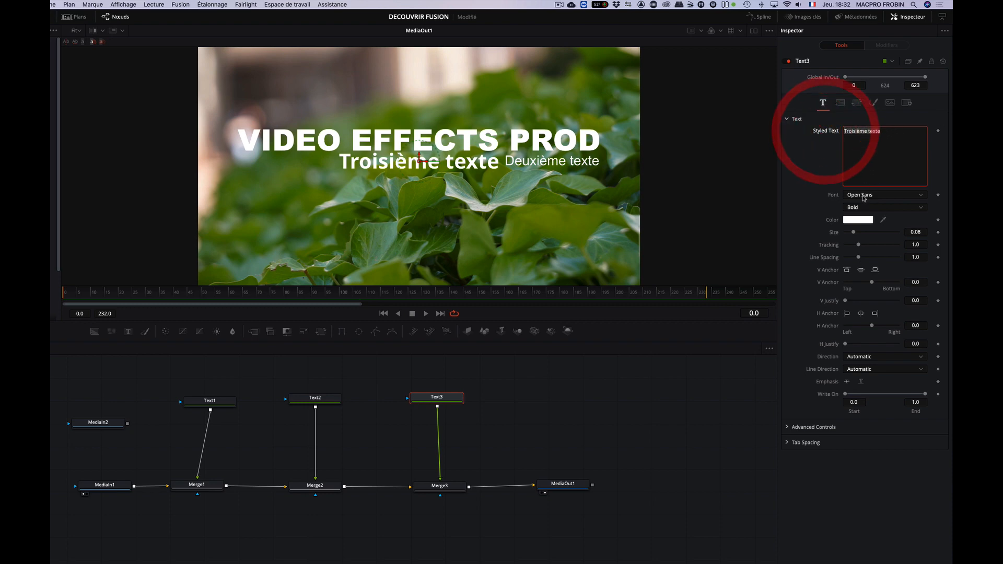
click(862, 195)
scroll(866, 256, up, 15)
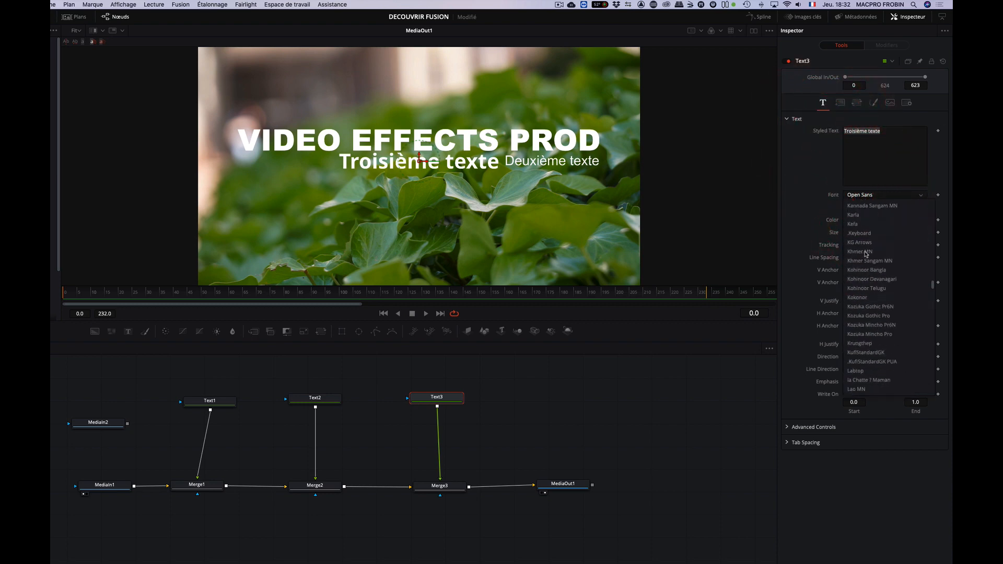
scroll(865, 256, up, 15)
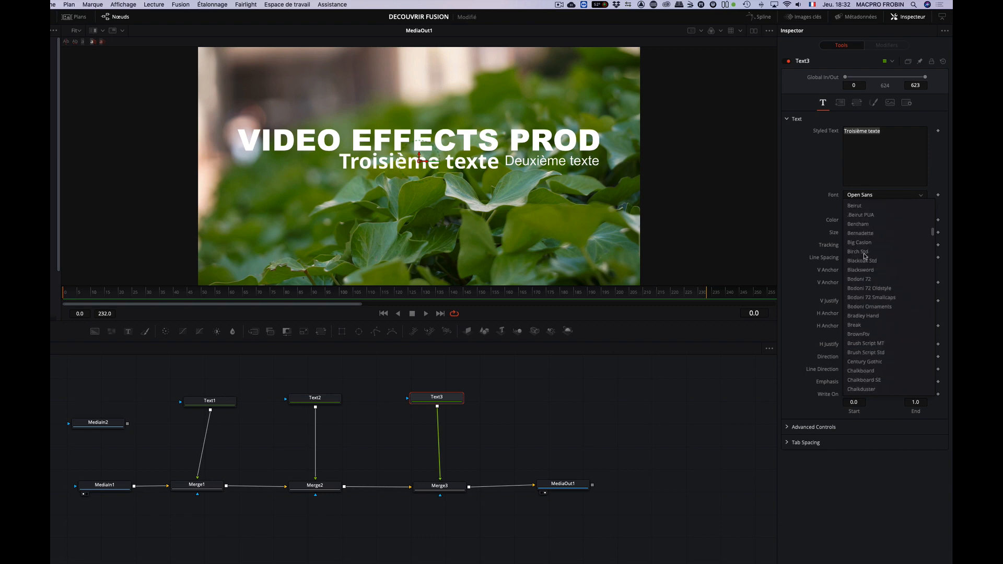
scroll(866, 275, down, 10)
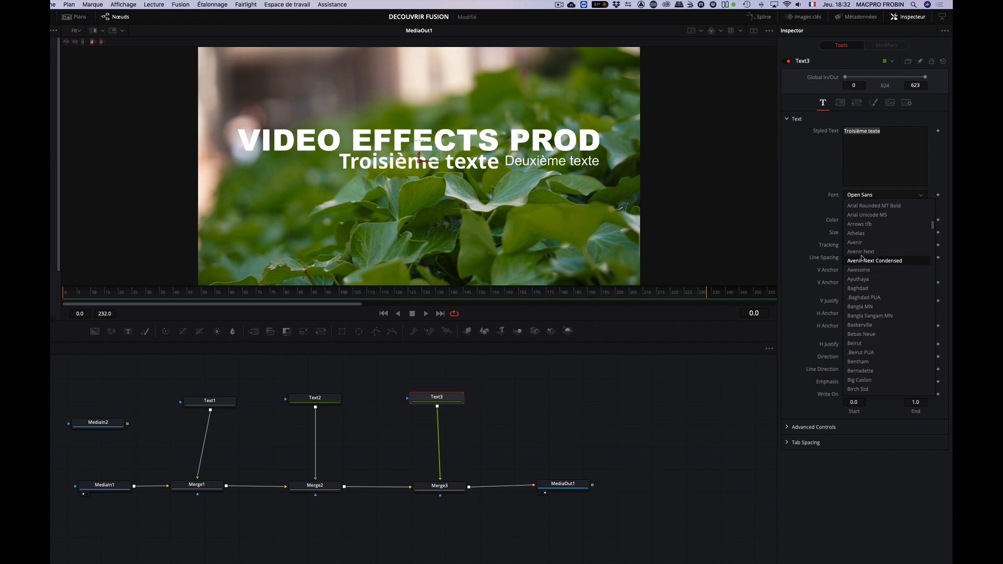
click(867, 261)
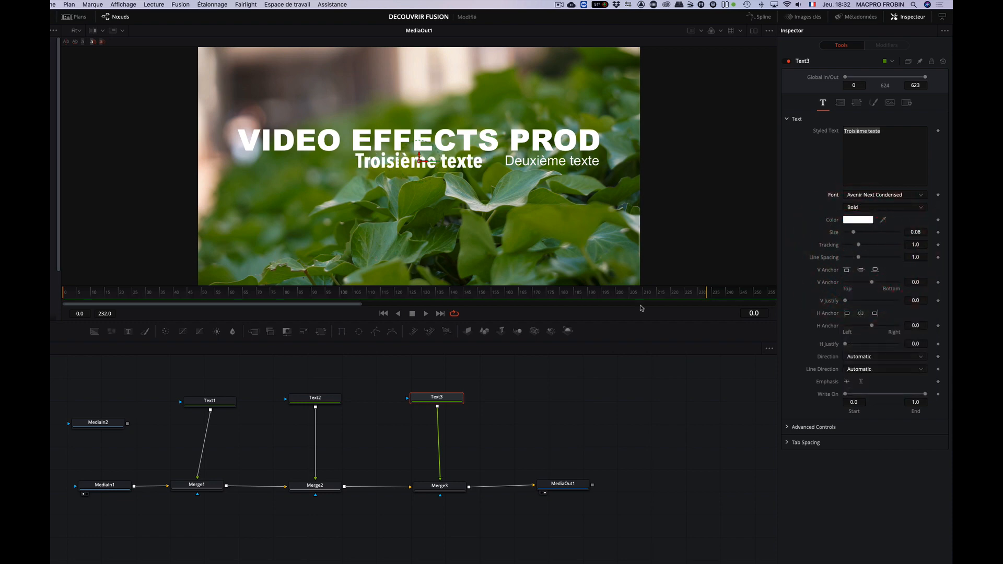
Delete the Text3 and Merge3 nodes together
click(456, 463)
drag(410, 379, 453, 509)
key(Delete)
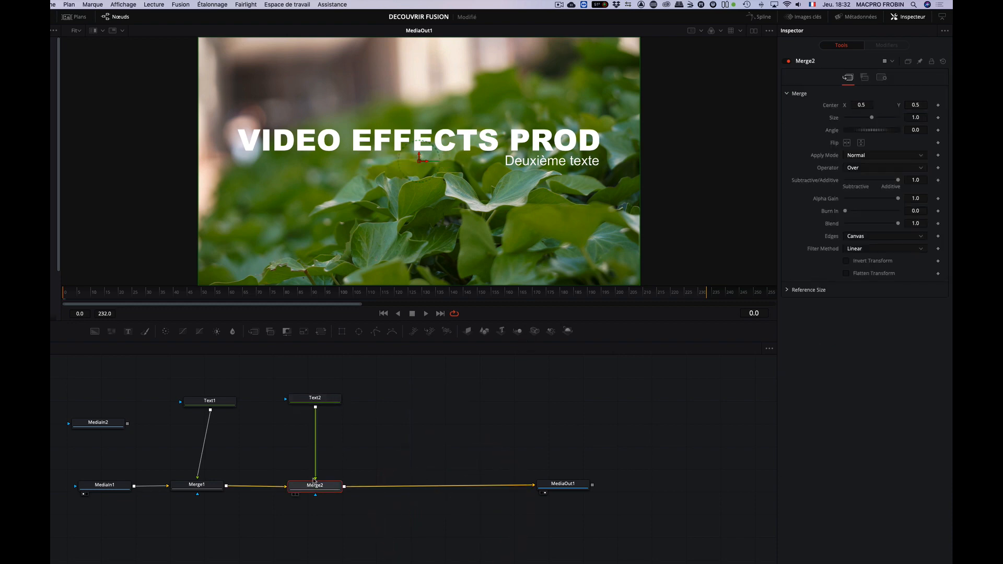
Duplicate Text2 beside the original and combine the copy with Merge2's output through a new Merge
click(314, 400)
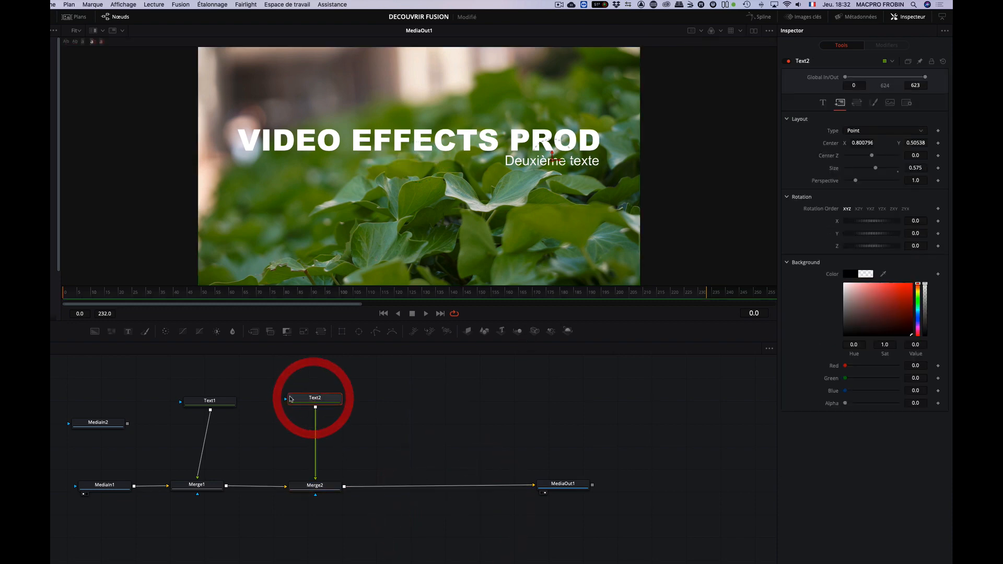
click(411, 410)
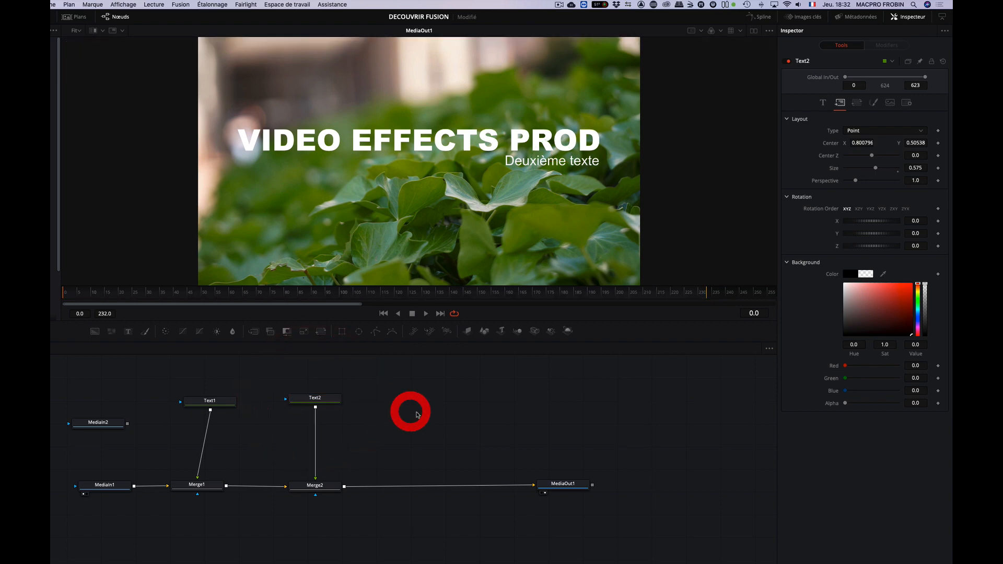
key(ctrl+v)
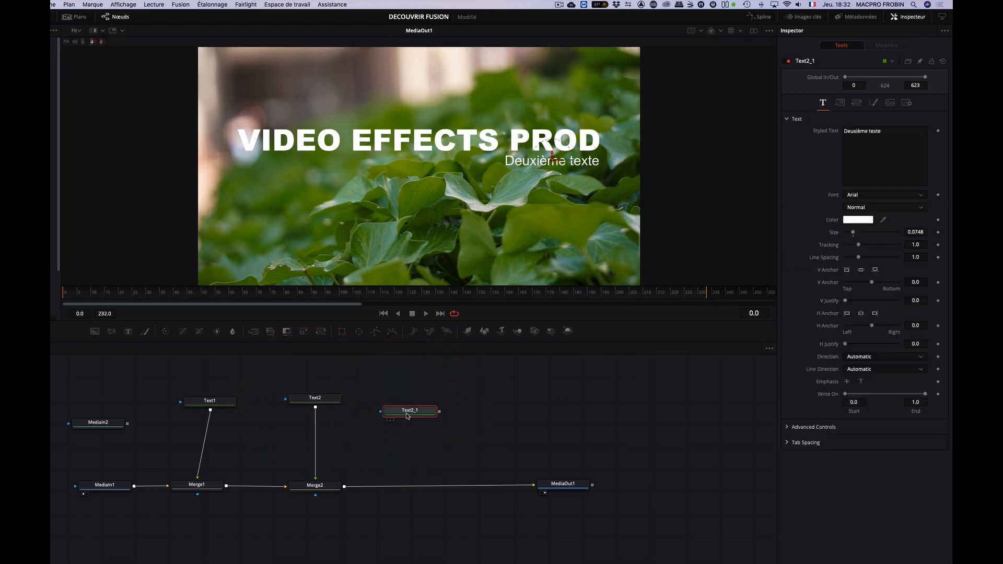
drag(417, 412, 416, 399)
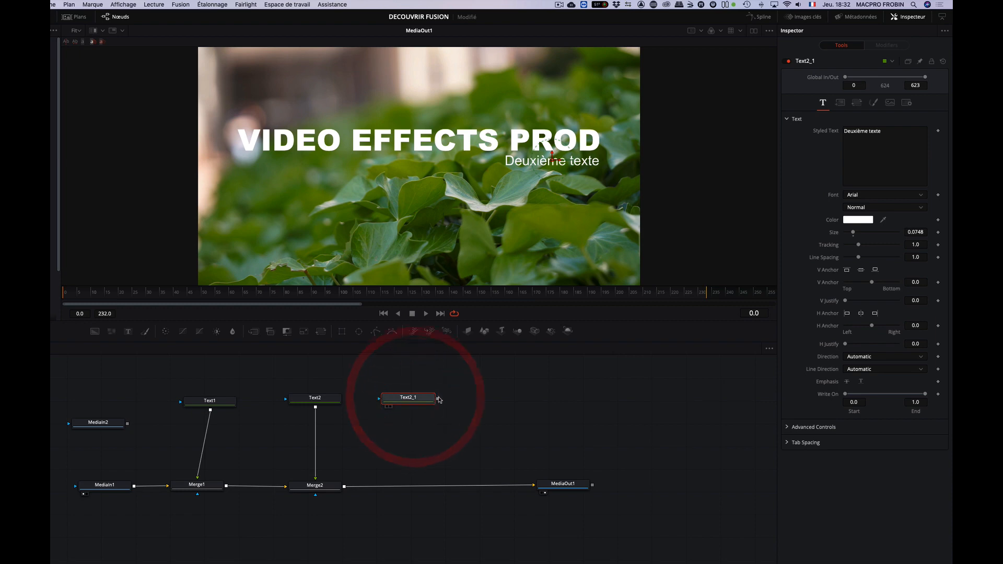
drag(390, 445, 340, 488)
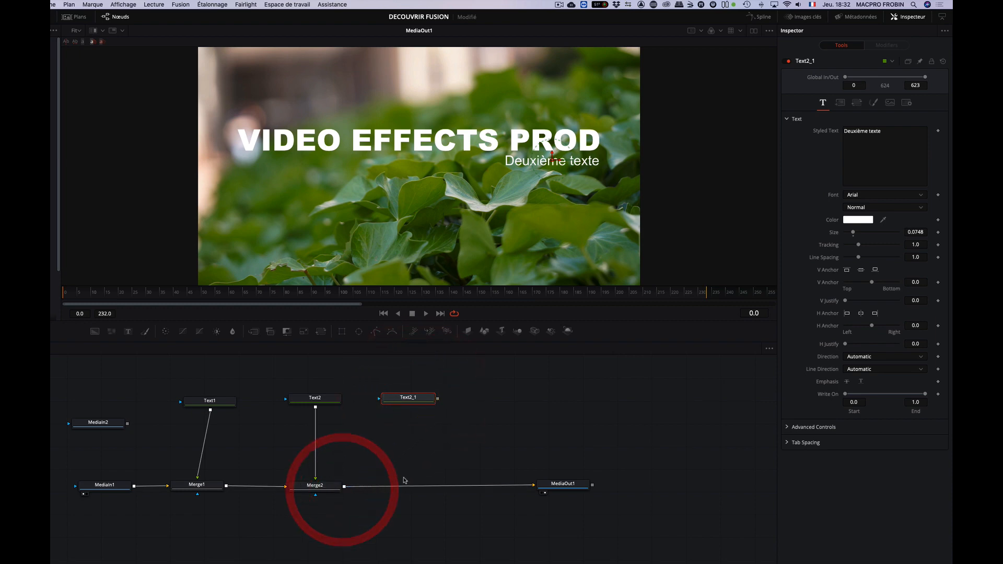
drag(437, 401, 345, 489)
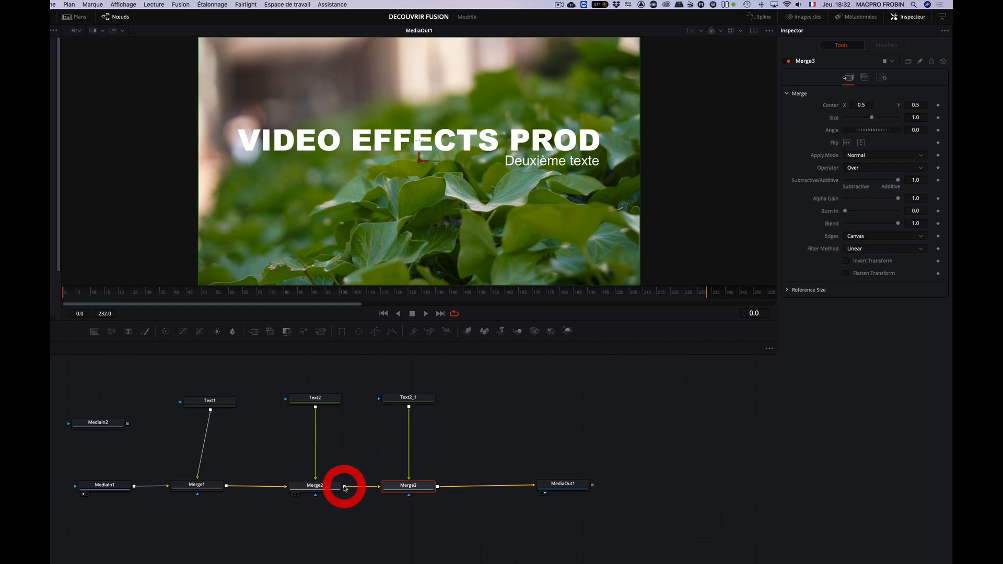
Reduce Text2_1's layout Center Y so its text sits just below "Deuxième texte"
click(417, 399)
click(839, 104)
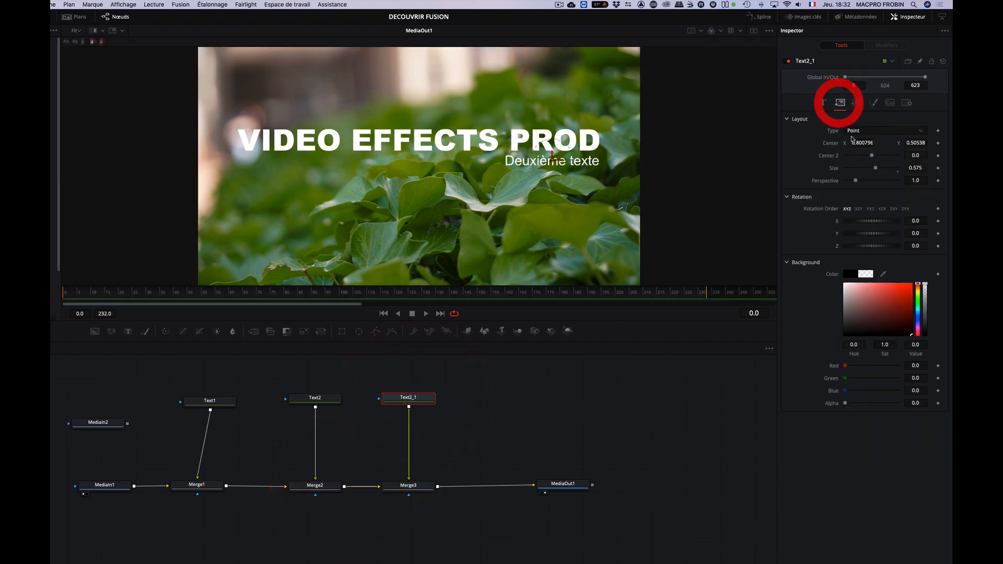
mouse_move(914, 145)
mouse_down()
mouse_move(889, 144)
mouse_move(914, 144)
mouse_up()
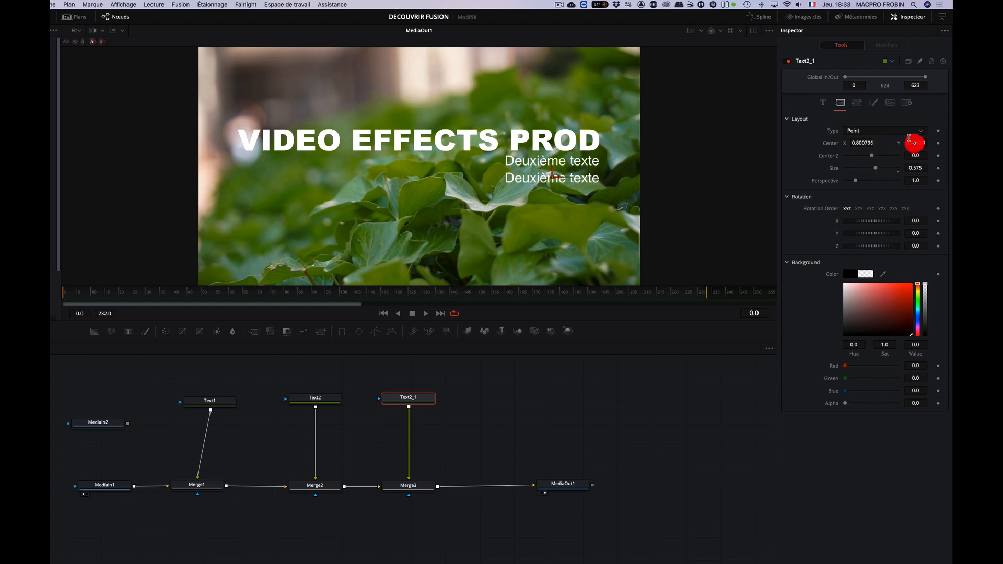
Replace Text2_1's styled text with "Troisième texte"
click(823, 103)
drag(868, 131, 828, 131)
text(Troisième texte)
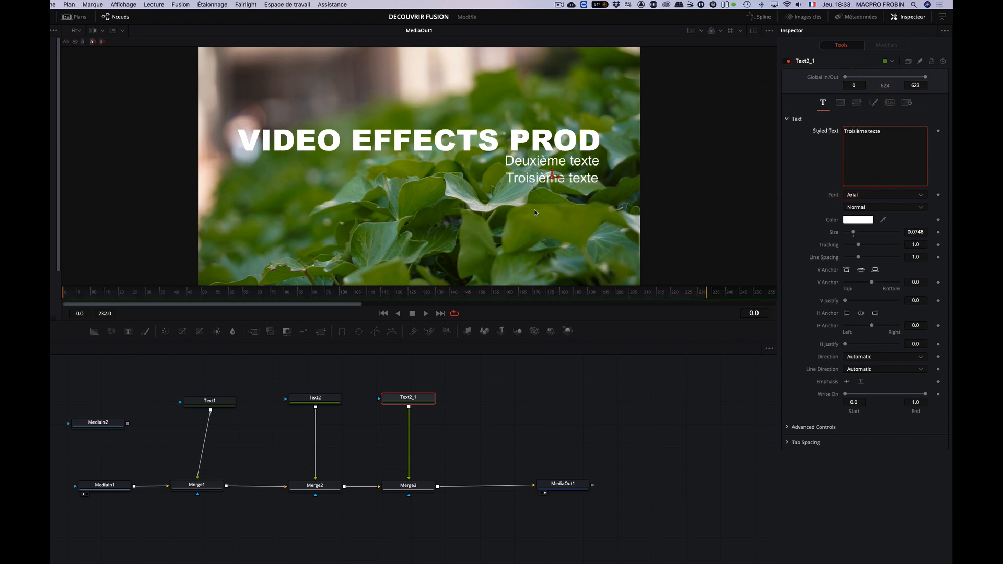
click(323, 399)
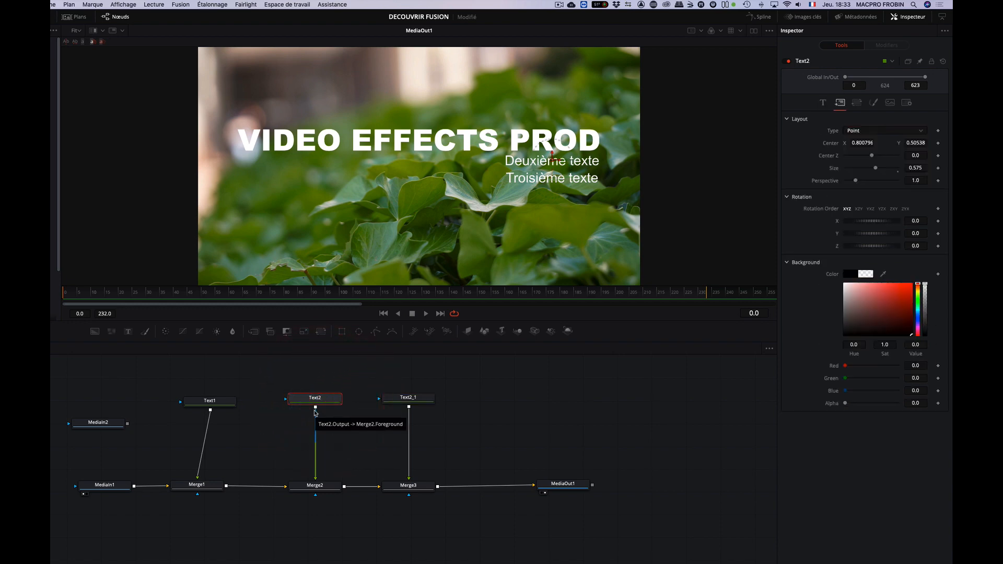
click(483, 403)
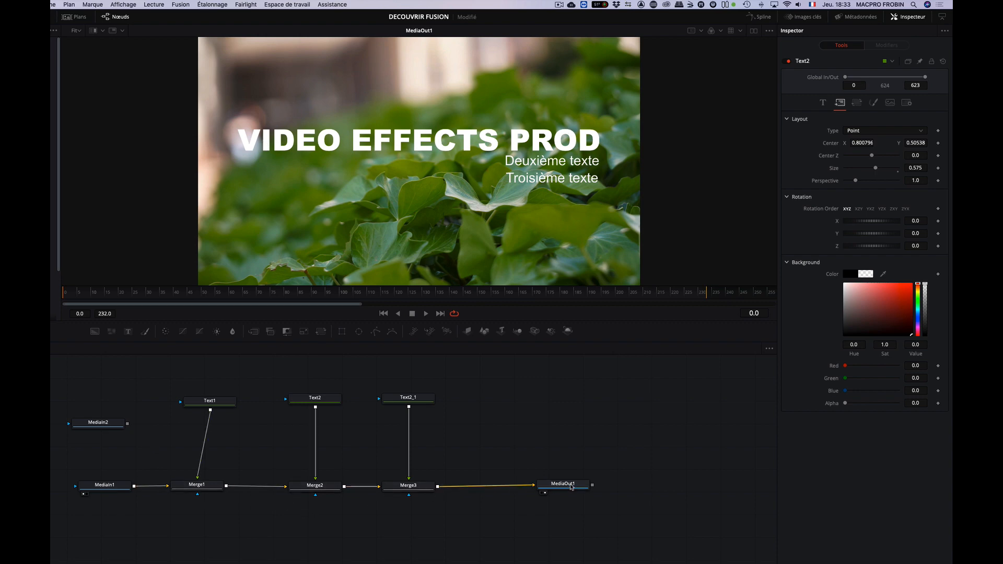
drag(407, 377, 157, 515)
drag(95, 371, 414, 545)
click(464, 430)
click(409, 398)
Disable and re-enable Merge1 repeatedly to compare the image with and without the main title
click(207, 489)
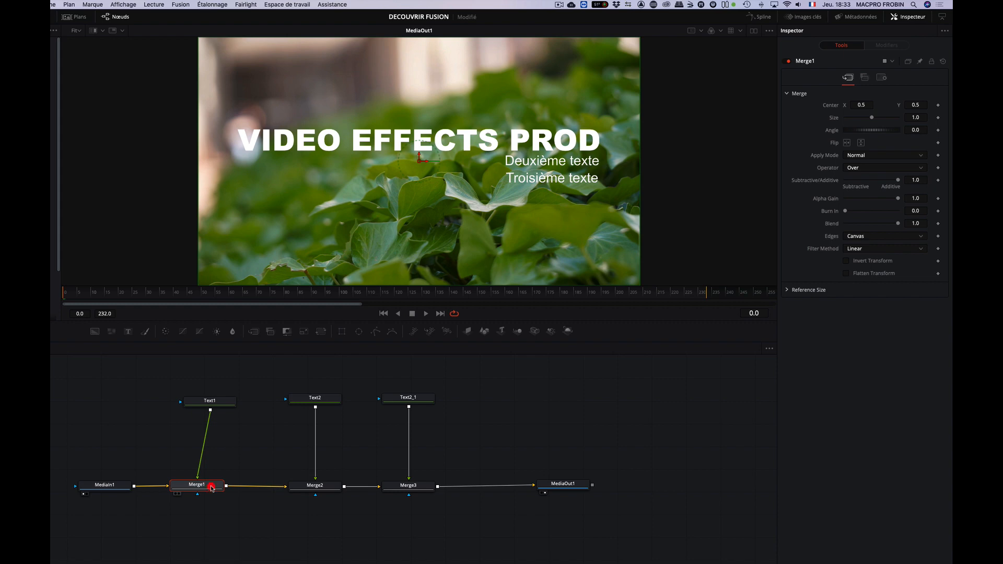
key(super+p)
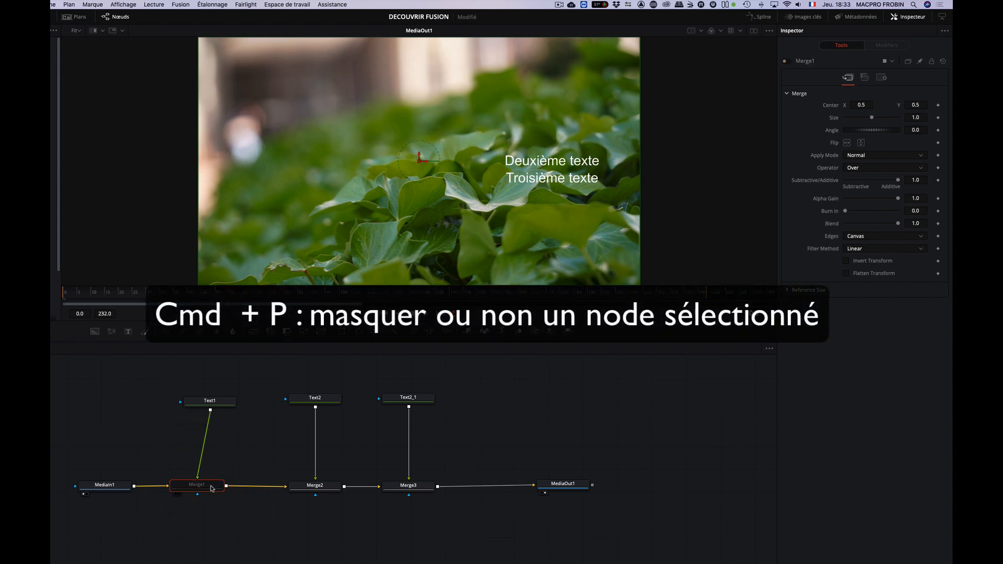
key(super+p)
key(super+p)
key(super+p)
key(super+p)
key(super+p)
key(super+p)
click(209, 487)
key(super+p)
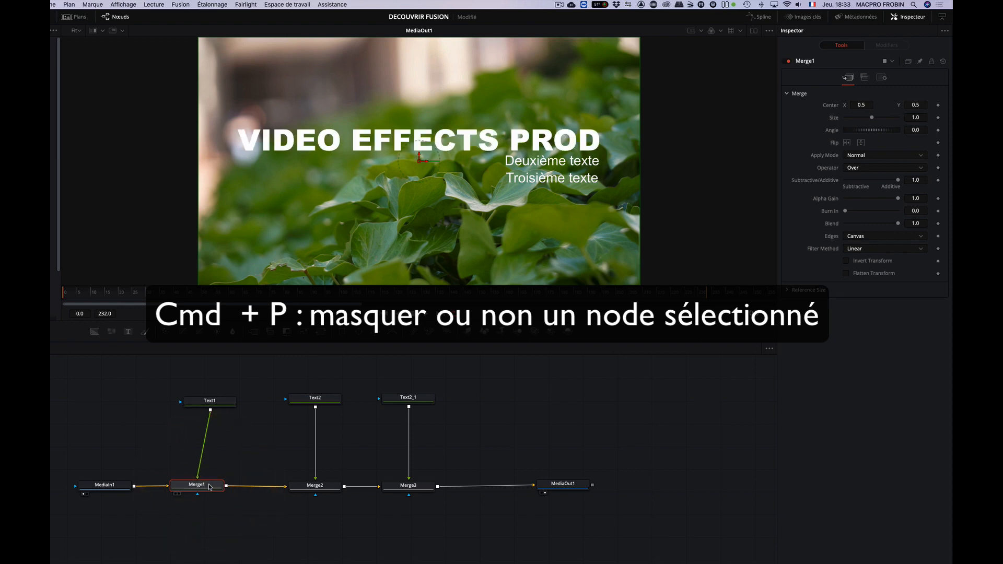
Disable and re-enable Merge2 twice to compare the image with and without the second text
click(318, 487)
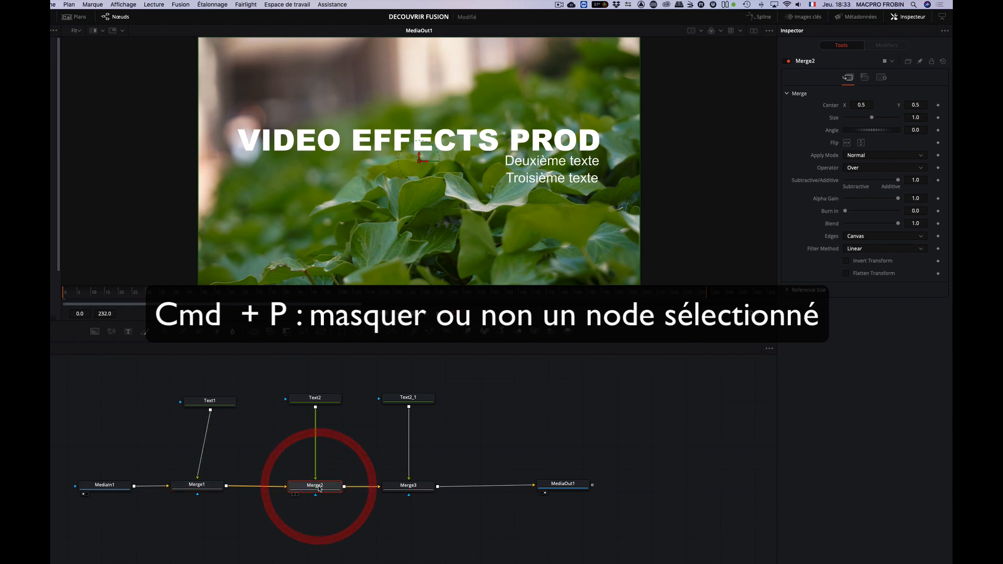
key(super+p)
key(super+p)
key(super+p)
key(super+p)
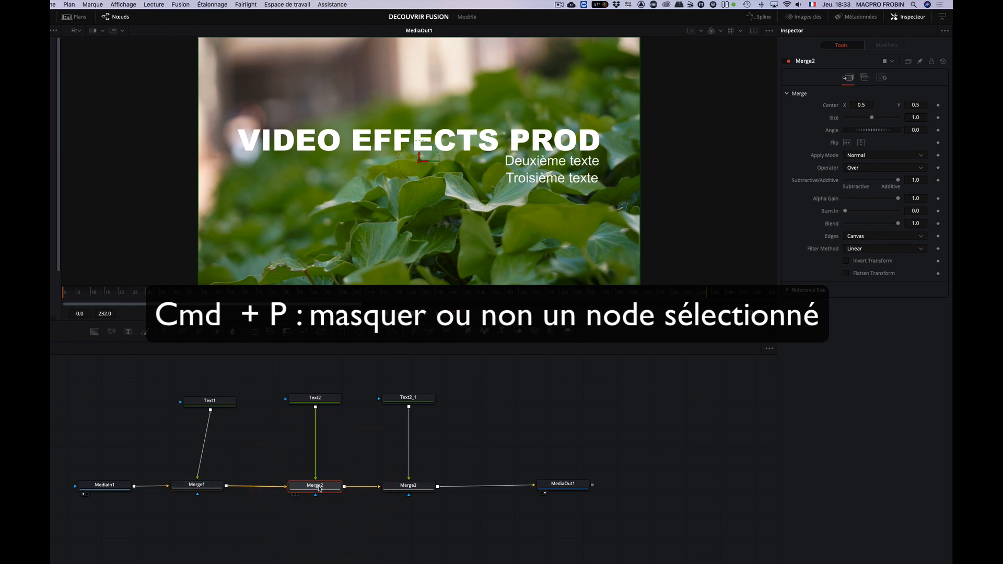
Disable and re-enable Text2_1 twice to check its effect on the third text
click(415, 400)
key(super+p)
key(super+p)
key(super+p)
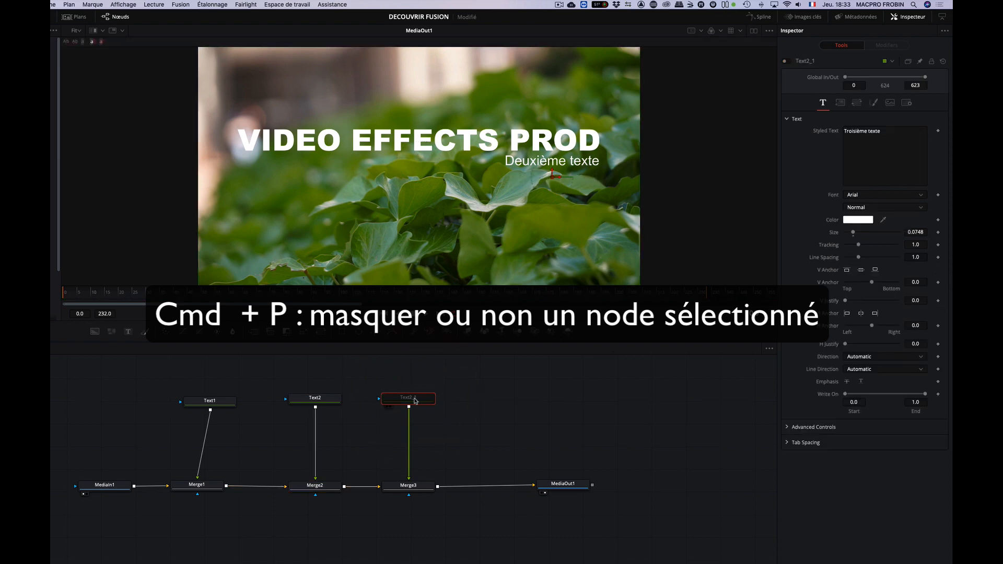
key(super+p)
Disable Merge3 and re-enable it to check its effect on the composite
click(415, 485)
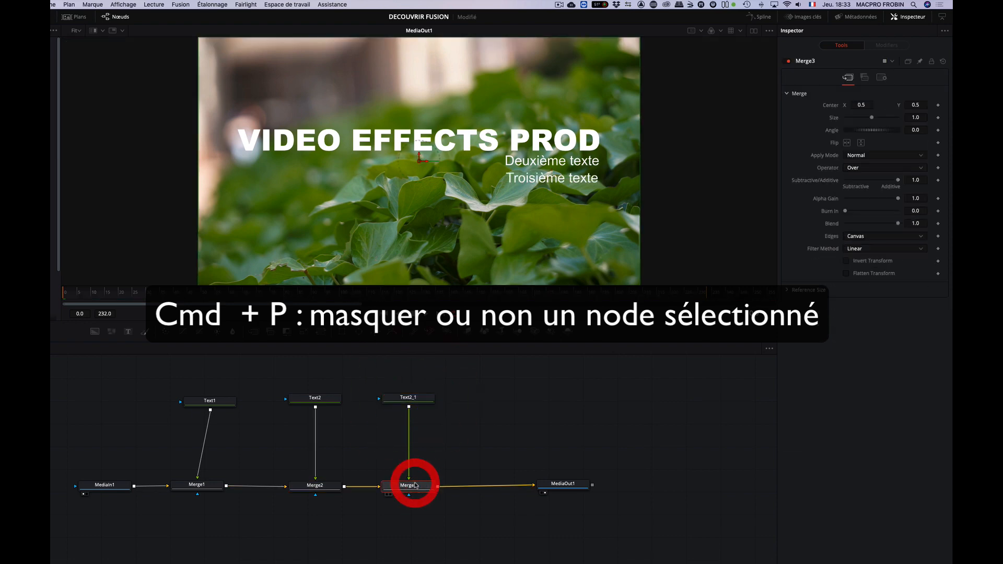
key(super+p)
key(super+p)
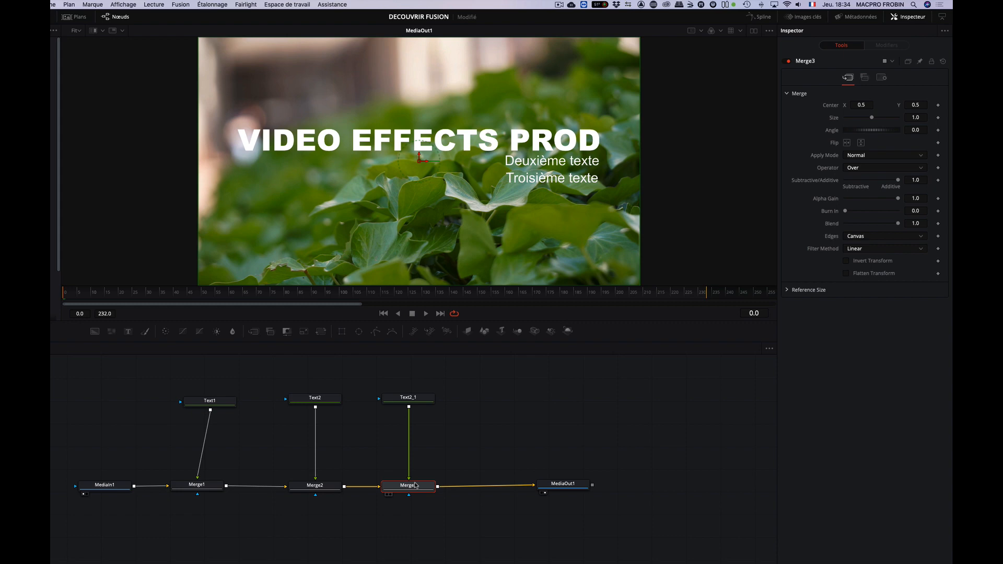
Shift the Text1 title slightly sideways by setting its layout Center X to 0.504
click(222, 403)
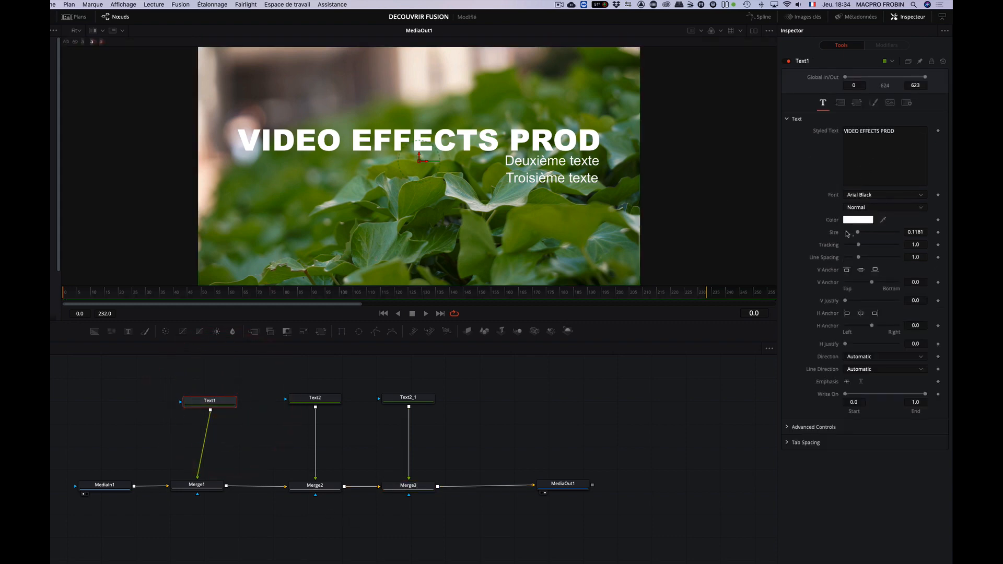
drag(859, 234, 859, 231)
click(841, 102)
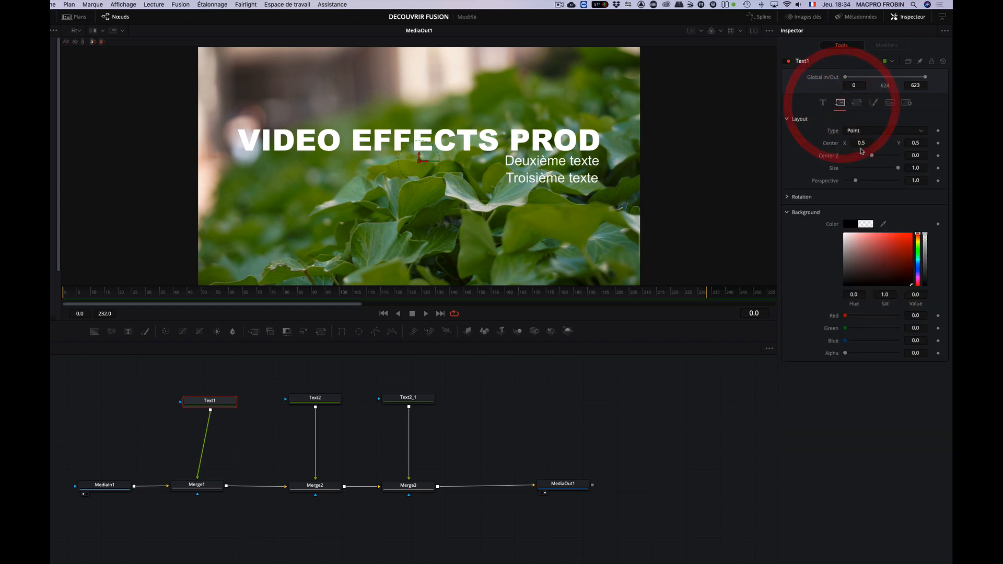
drag(863, 143, 863, 143)
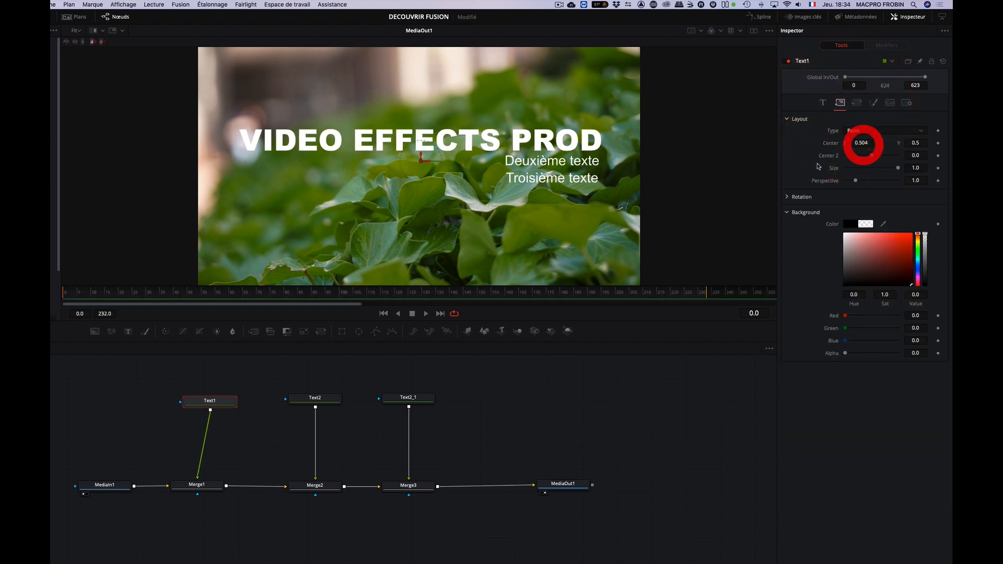
Try reducing the main title with Merge1's Size at 0.89 to see which input it affects
click(203, 487)
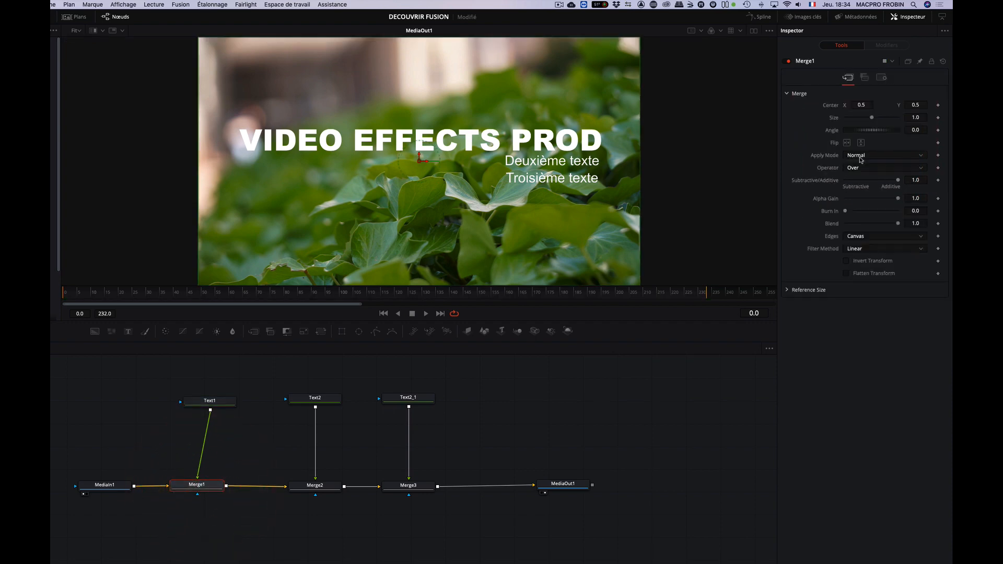
drag(872, 119, 870, 119)
click(103, 489)
click(197, 489)
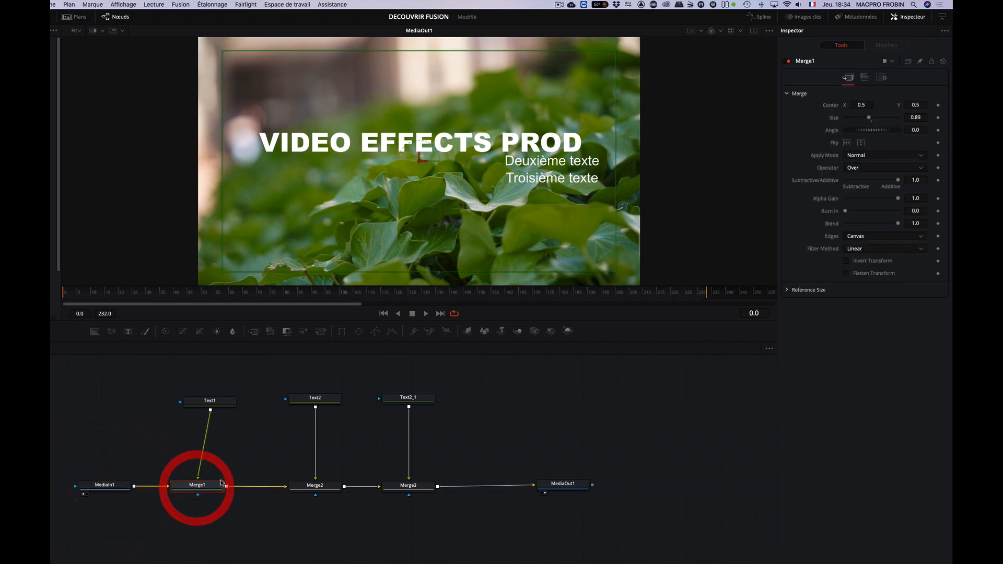
click(242, 457)
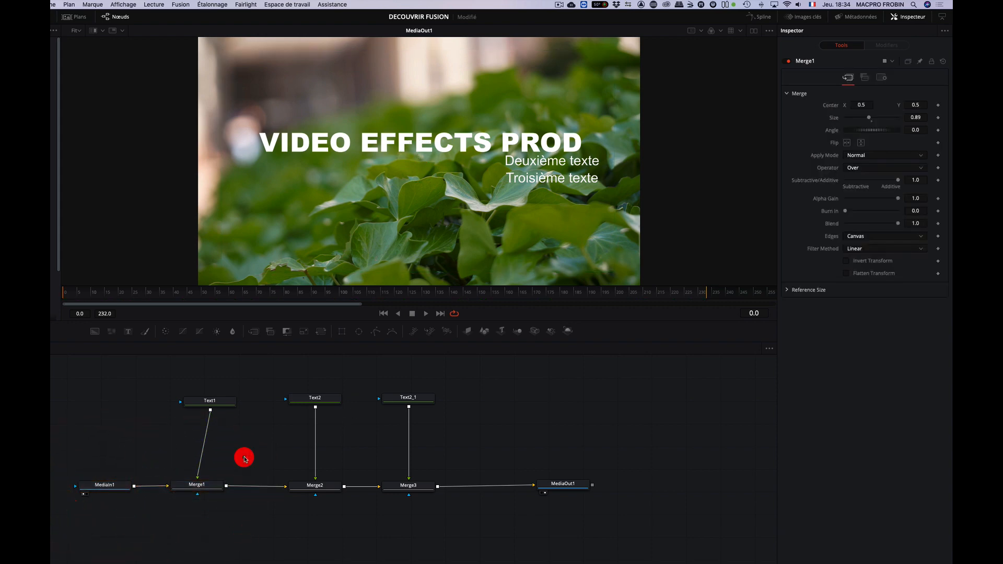
Rotate Merge1's foreground to an angle of 57.4, flip it horizontally and vertically, and undo these changes
click(202, 487)
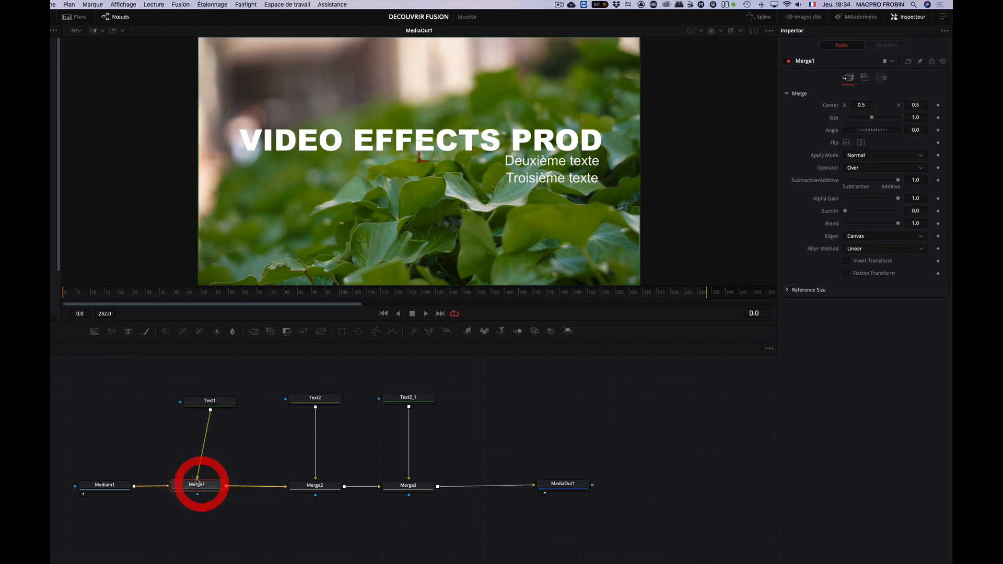
mouse_move(862, 131)
mouse_down()
mouse_move(872, 130)
mouse_move(849, 130)
mouse_move(881, 130)
mouse_move(871, 131)
mouse_up()
click(848, 143)
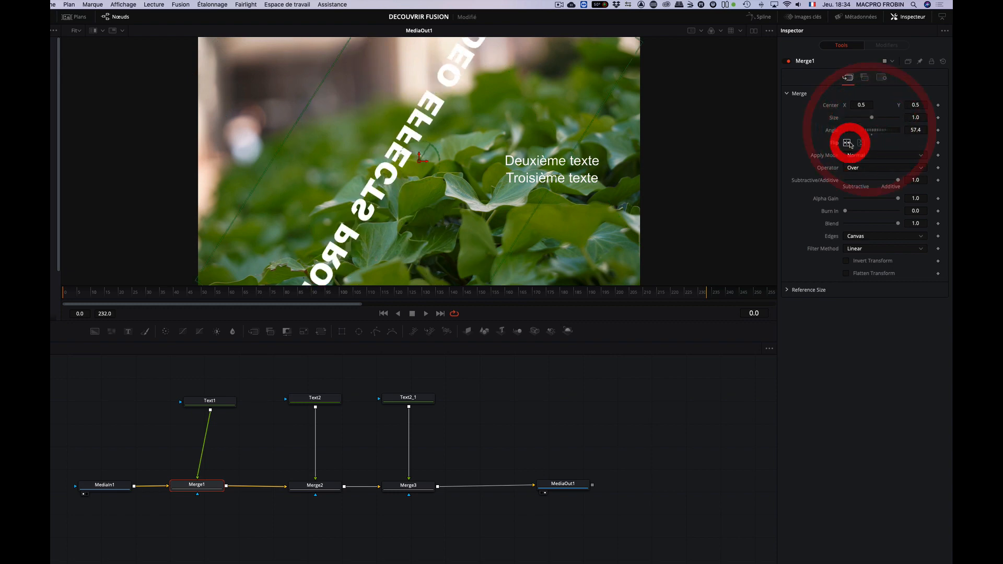
click(861, 143)
key(super+z)
key(super+z)
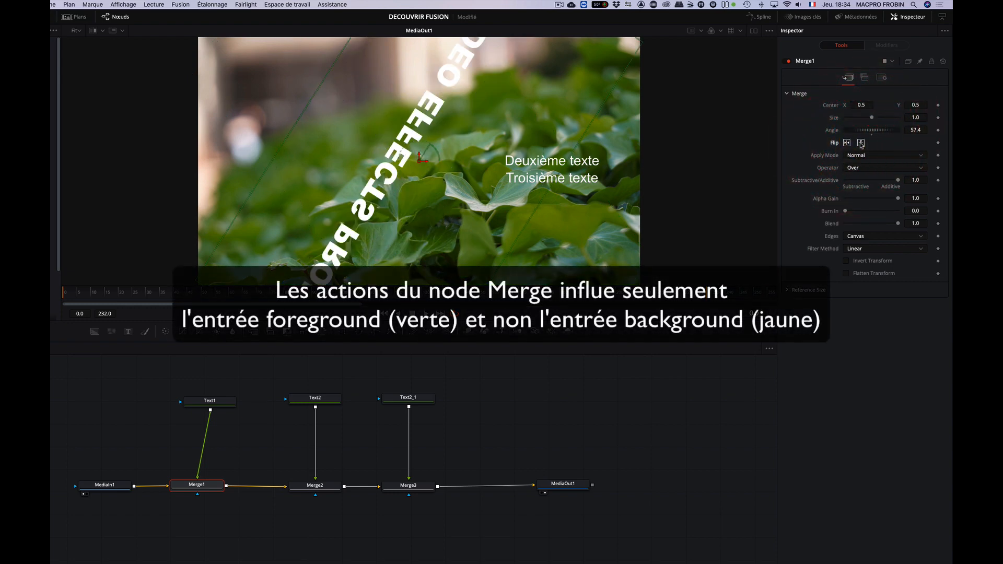
key(super+z)
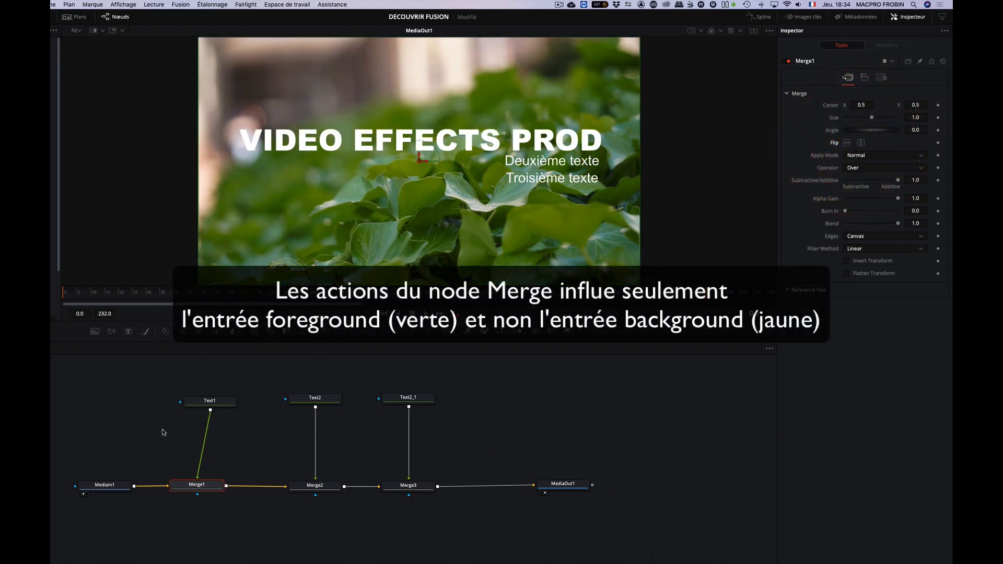
Select Merge1, Merge2 and Merge3 in turn to compare where each acts in the node chain
click(198, 482)
click(203, 485)
click(312, 486)
click(406, 486)
click(314, 489)
click(207, 487)
Align the Text1 node directly above Merge1 and display Merge1's settings
drag(220, 403, 212, 404)
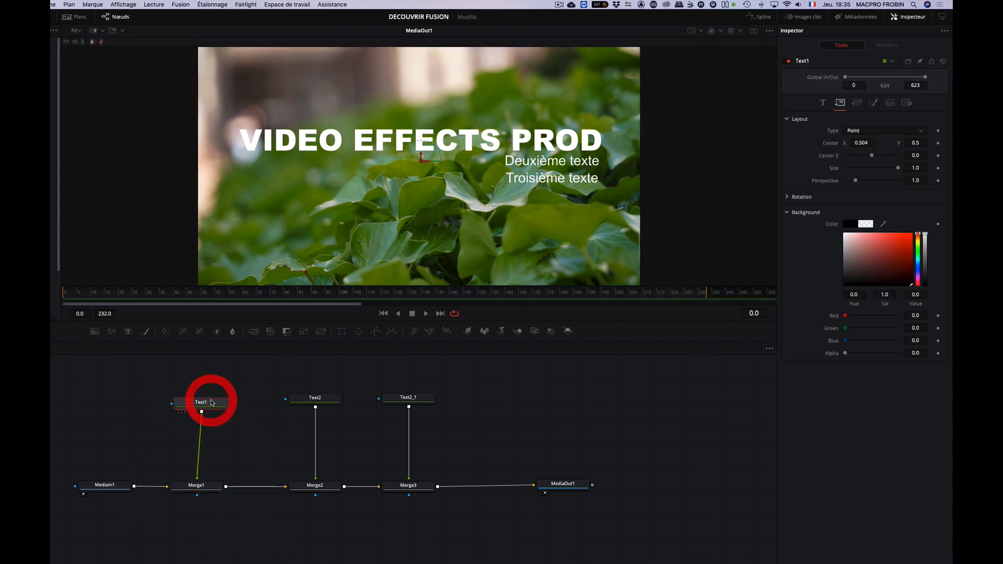
click(206, 485)
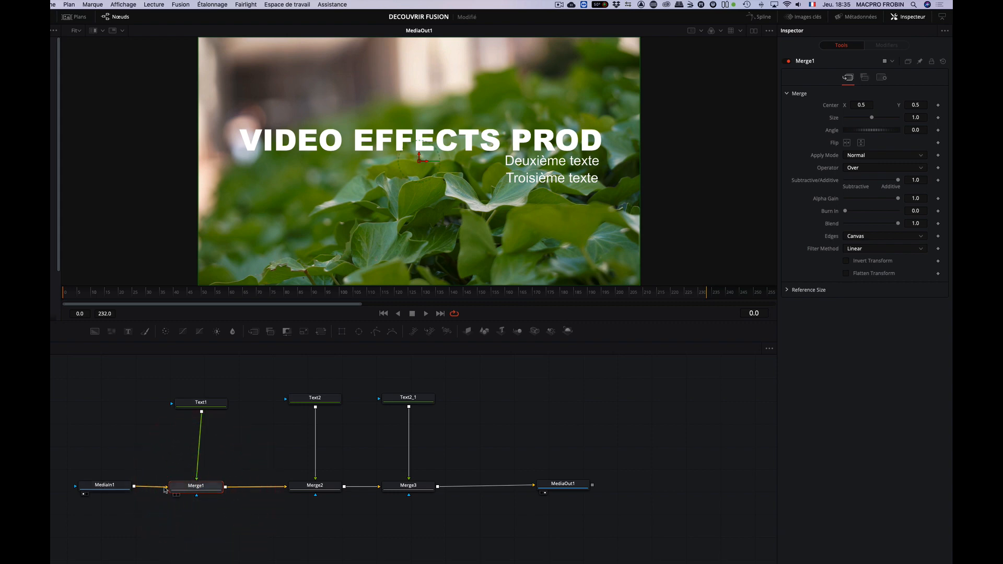
click(198, 489)
drag(891, 227, 935, 230)
Review MediaIn1's image and general settings, expanding Source Color Space and Source Gamma Space
click(108, 487)
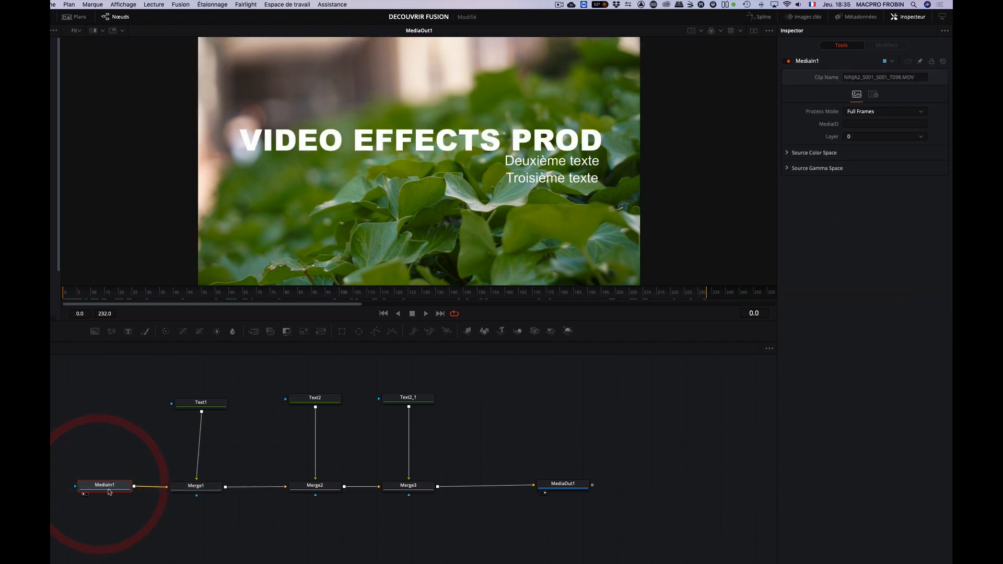
click(874, 95)
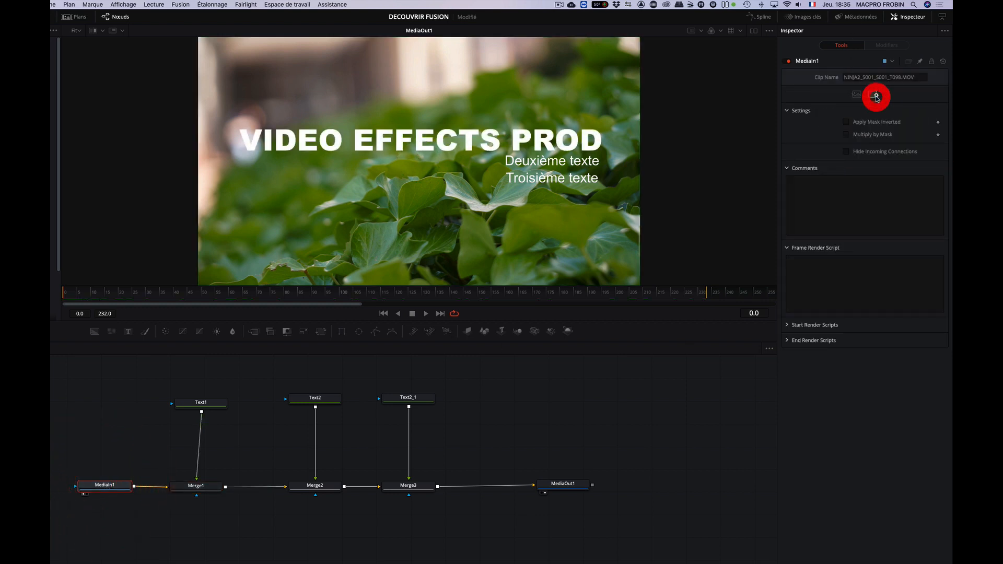
click(857, 95)
click(787, 153)
click(789, 180)
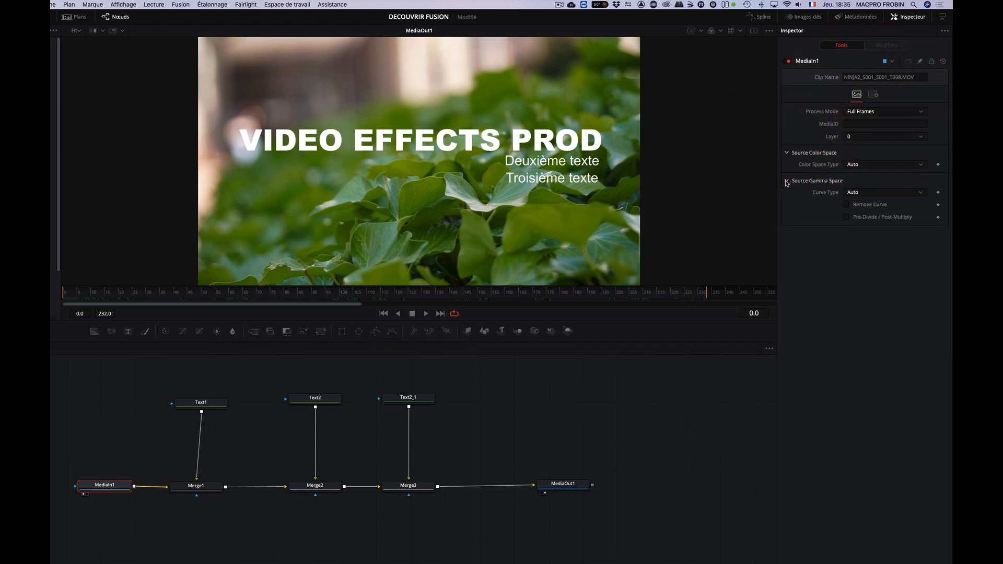
Check MediaIn1's Color Space Type choices, its other settings pages and the node's format information
click(867, 165)
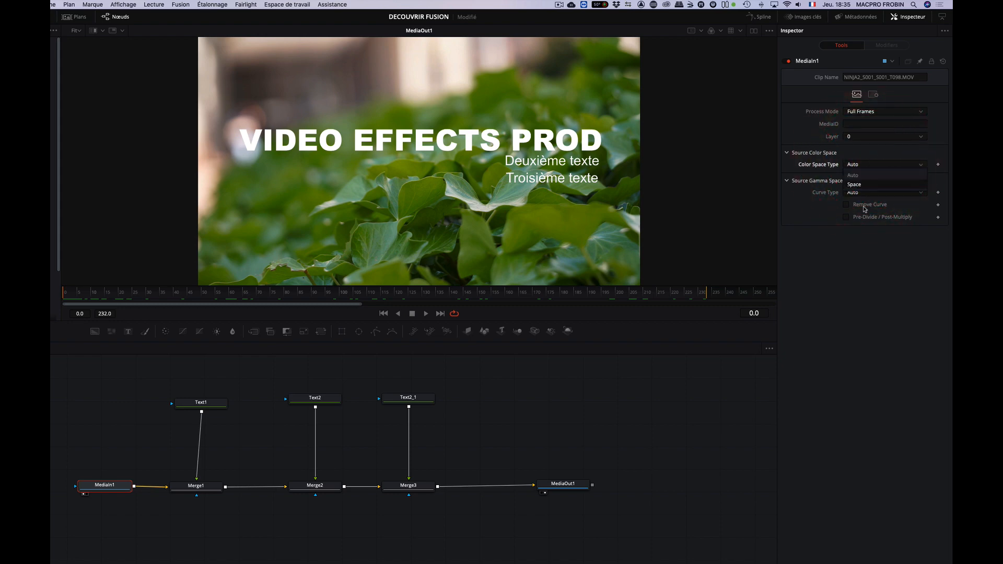
click(832, 253)
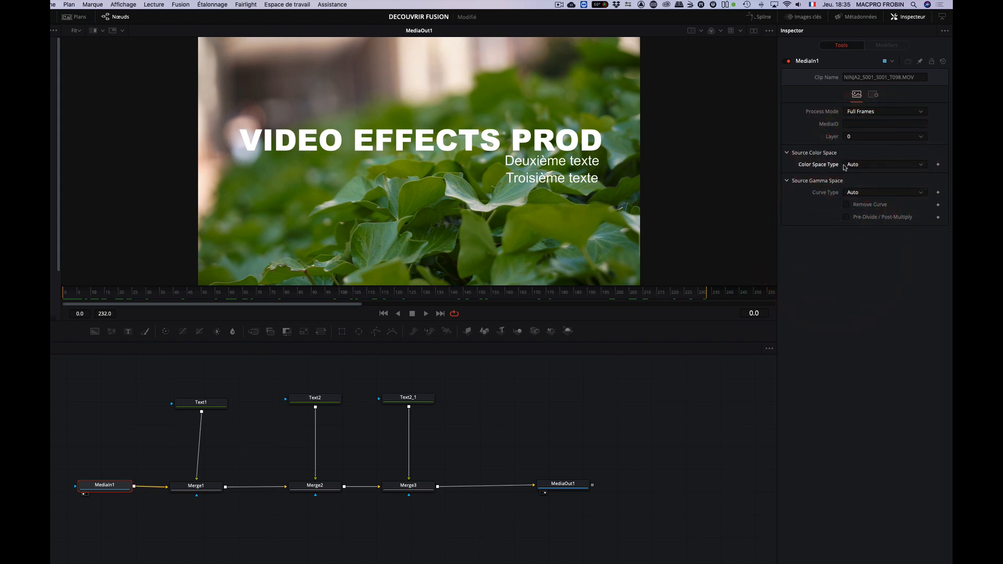
click(877, 95)
click(857, 94)
click(824, 94)
mouse_move(112, 493)
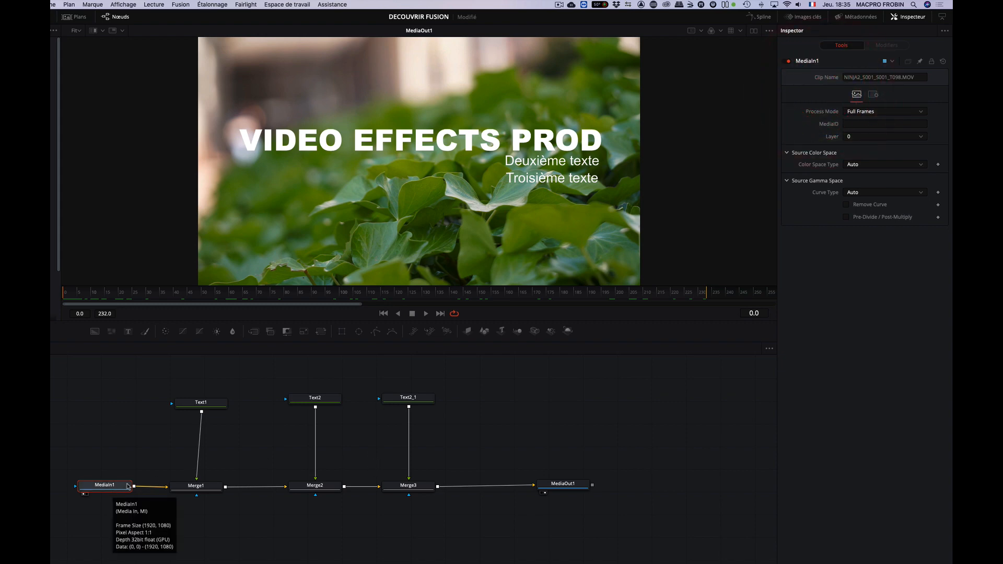
Add the V1-0005 skyscraper clip from the media pool as a second media node and move MediaIn1 farther from Merge1
click(205, 487)
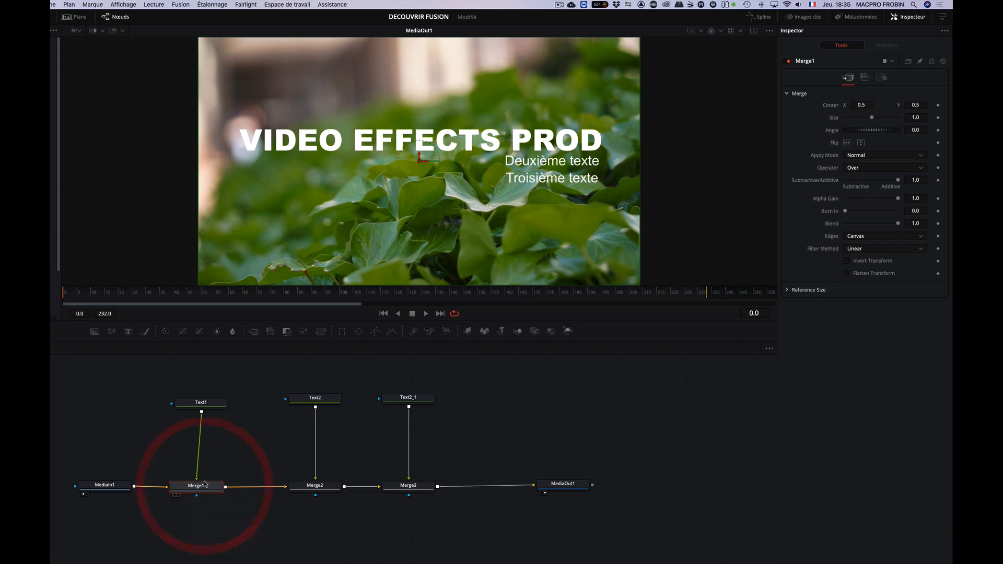
mouse_move(204, 485)
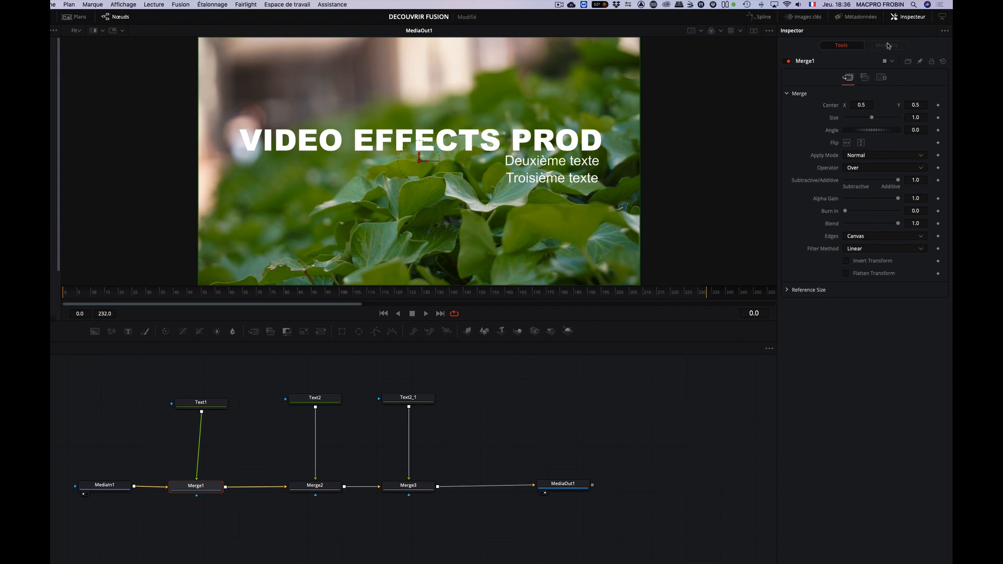
click(114, 427)
drag(43, 264, 149, 500)
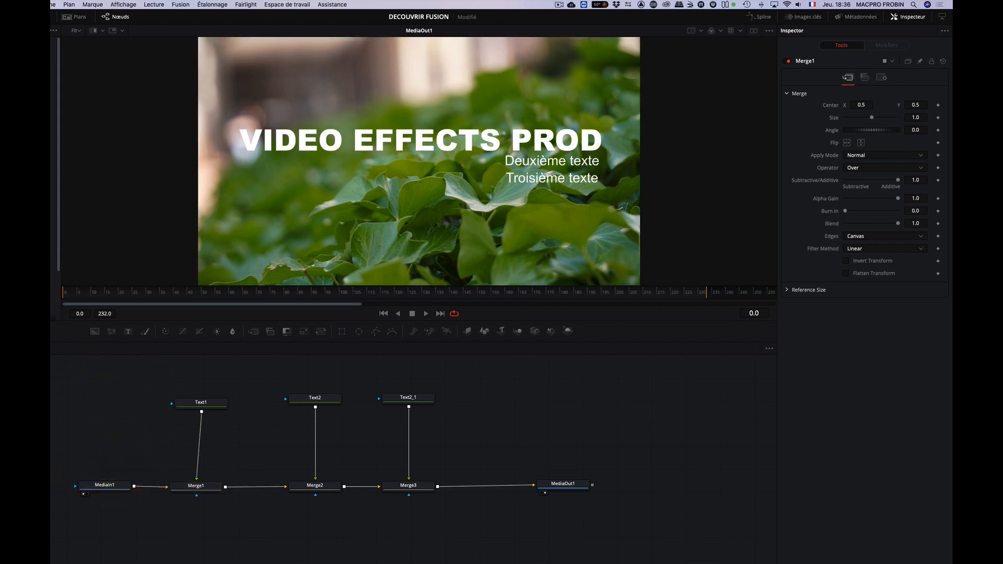
click(134, 414)
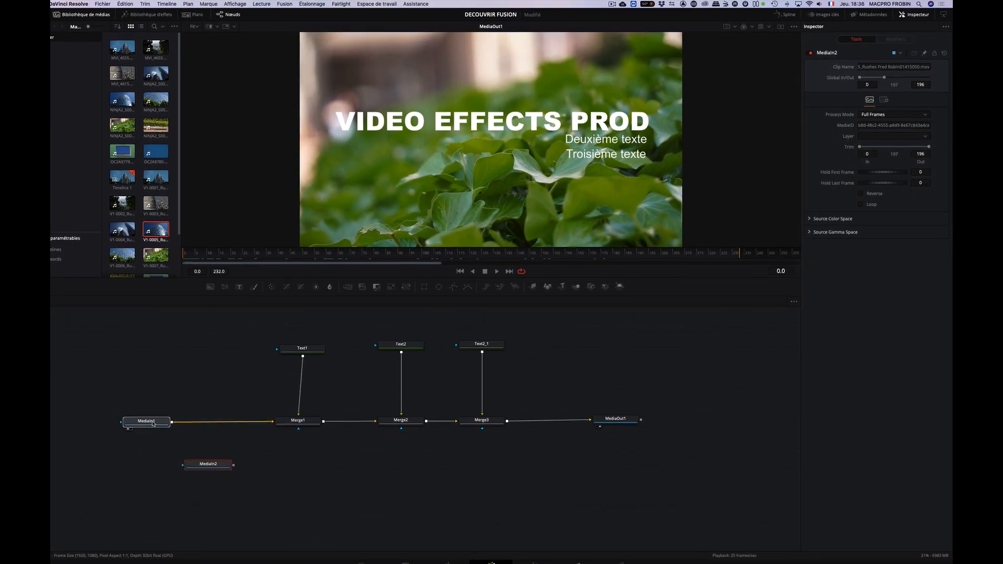
click(203, 433)
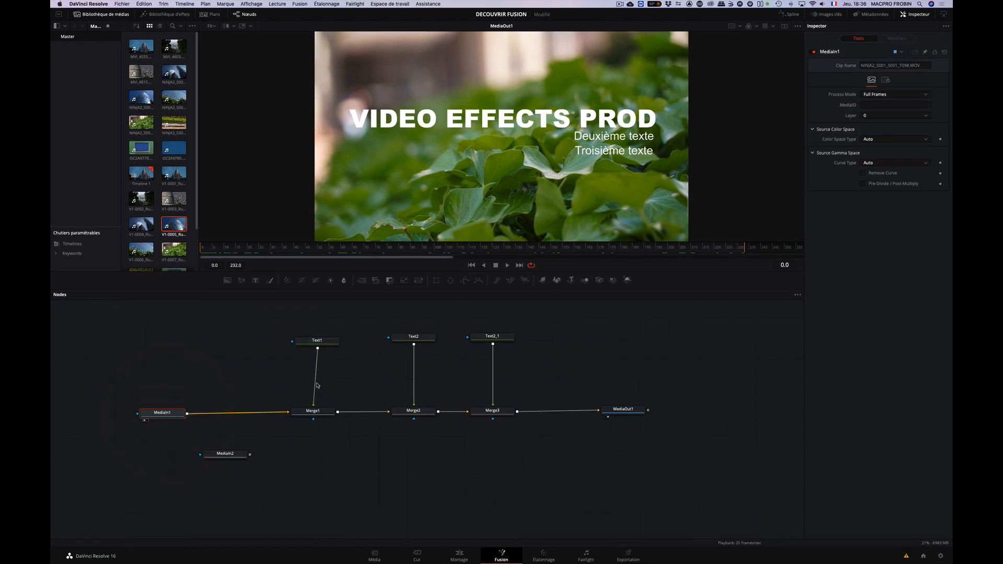
Merge MediaIn2 over MediaIn1, arranging the new Merge node between MediaIn1 and Merge1 with MediaIn2 above it
drag(249, 454, 184, 413)
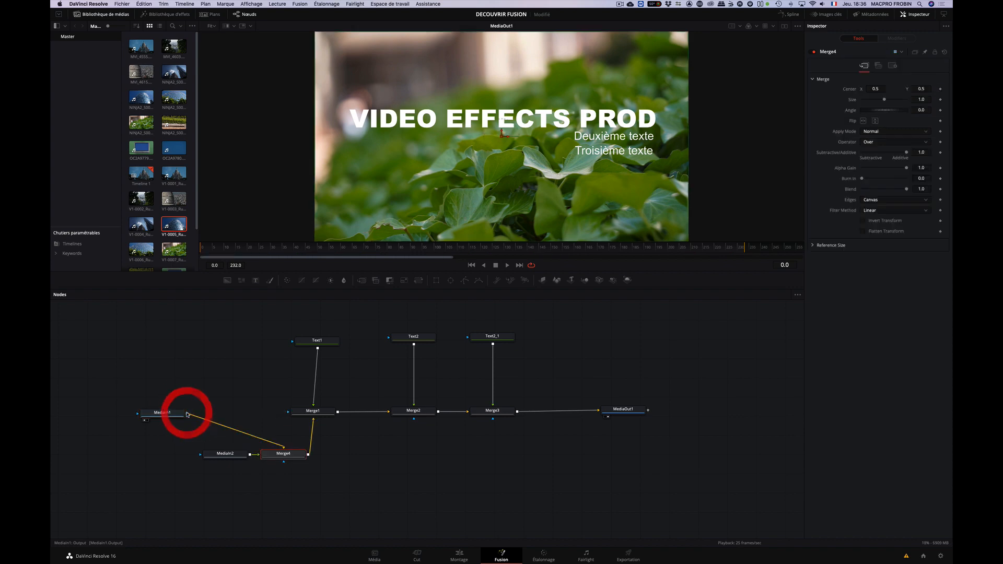
drag(267, 453, 221, 414)
drag(229, 457, 244, 340)
drag(234, 419, 243, 414)
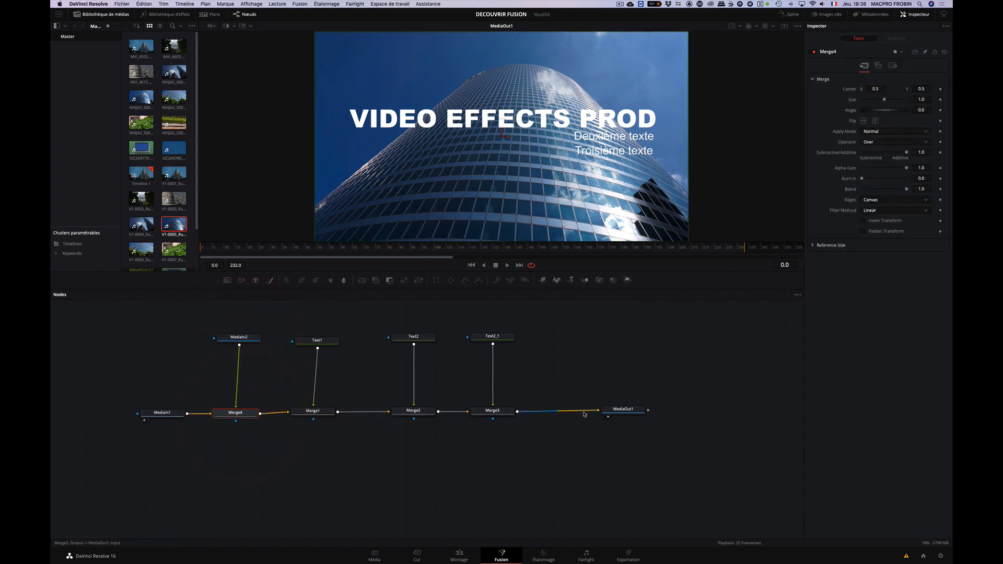
Scale the skyscraper clip down to a Size of 0.52 with Merge4
click(250, 416)
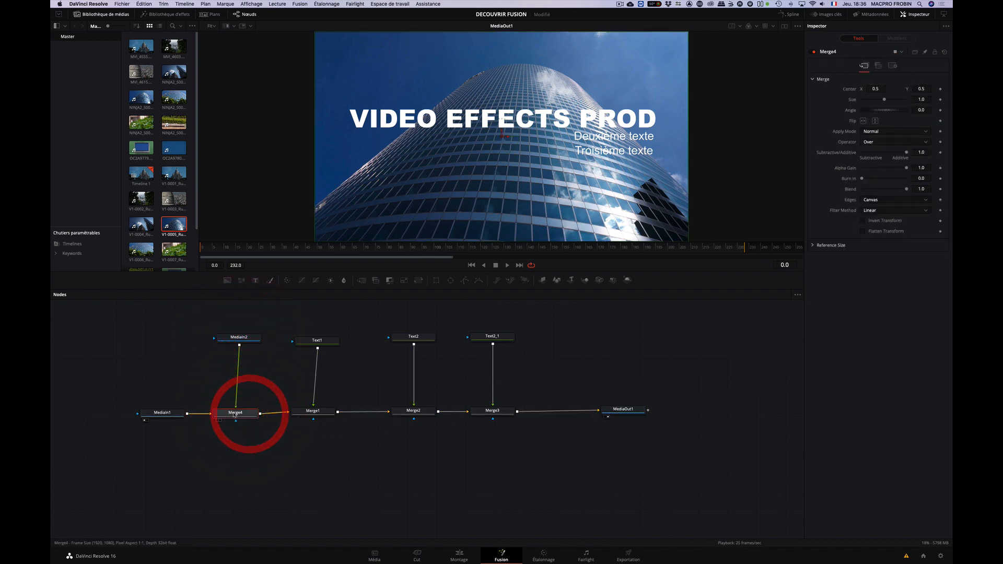
click(239, 339)
click(245, 412)
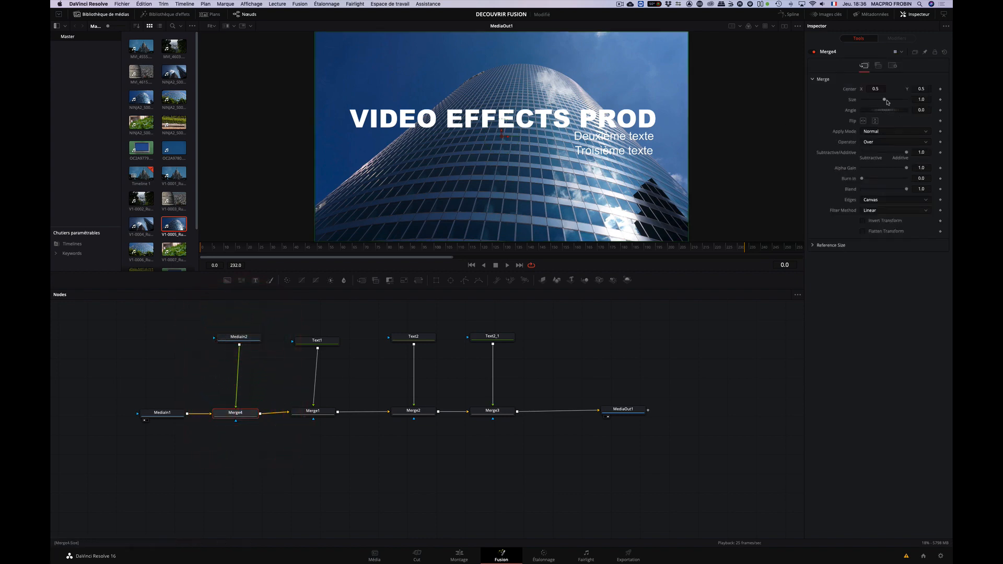
drag(886, 102, 874, 101)
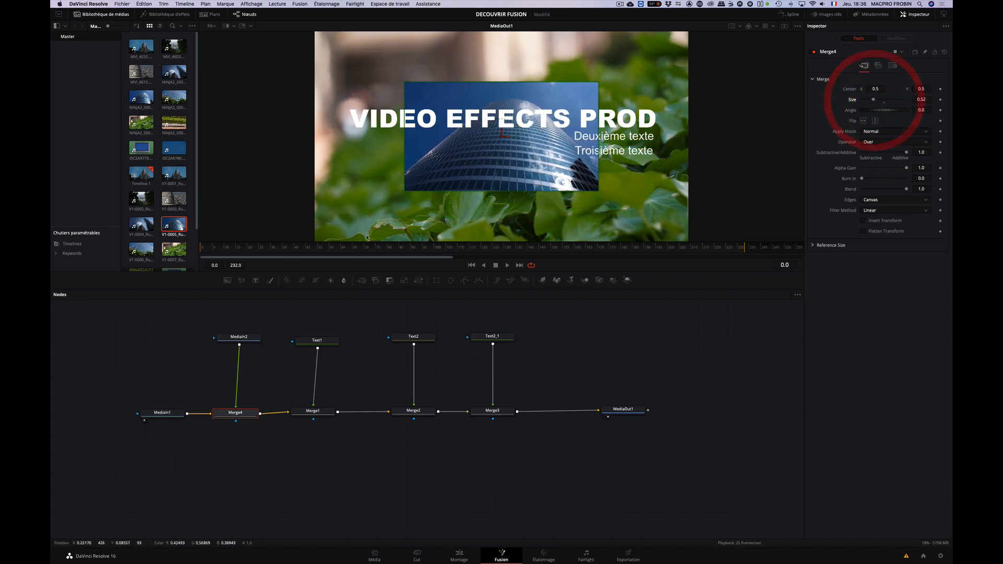
Shrink the skyscraper inset to a Size of about 0.314 and place it under the third text, centred at about 0.745, 0.230
drag(510, 167, 502, 139)
click(530, 152)
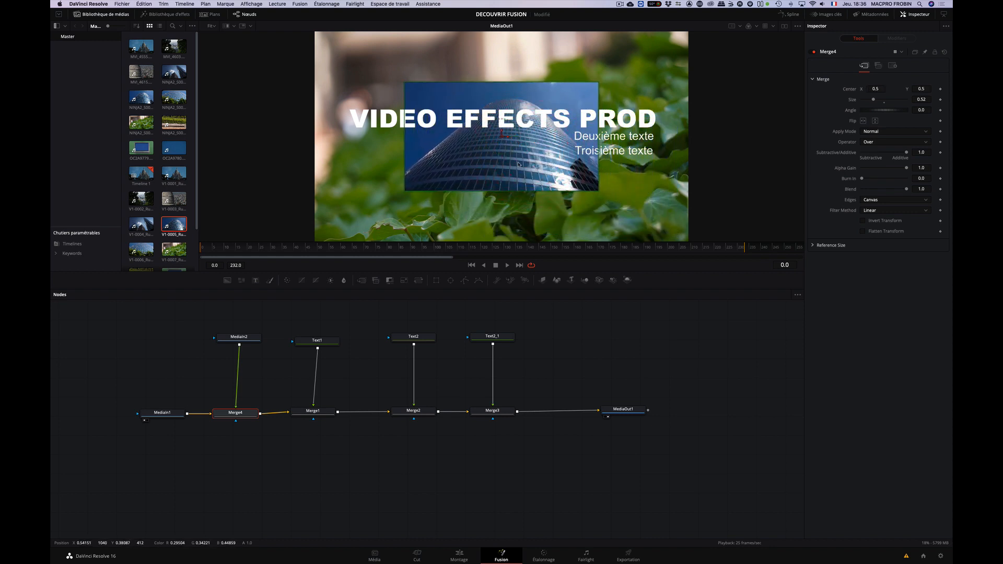
drag(501, 137, 573, 183)
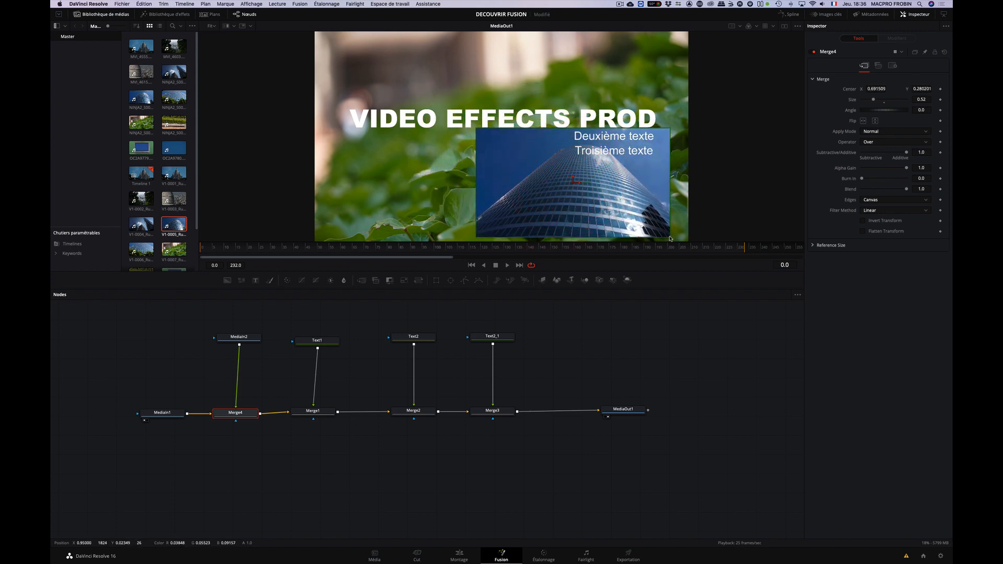
drag(669, 236, 633, 212)
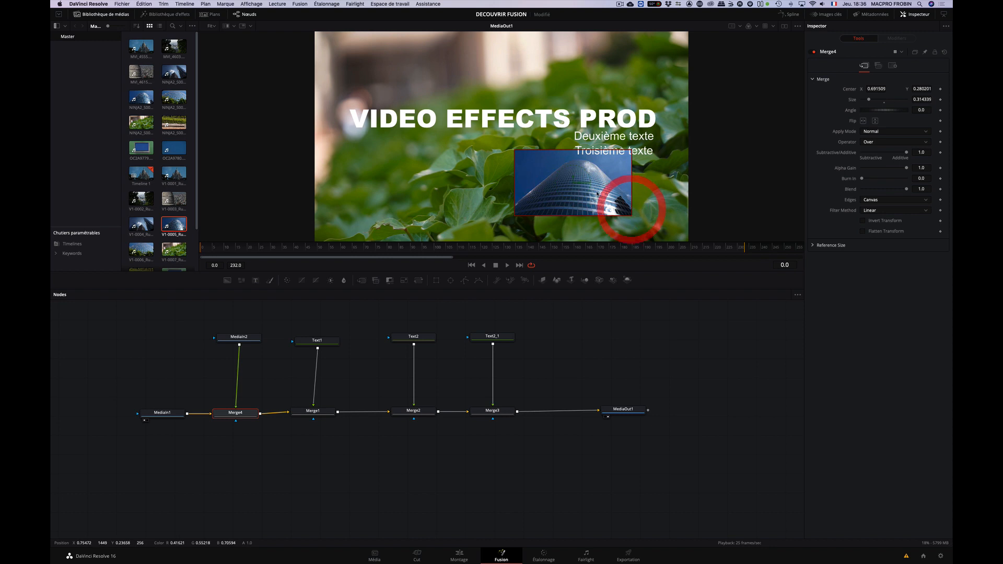
drag(578, 179, 595, 193)
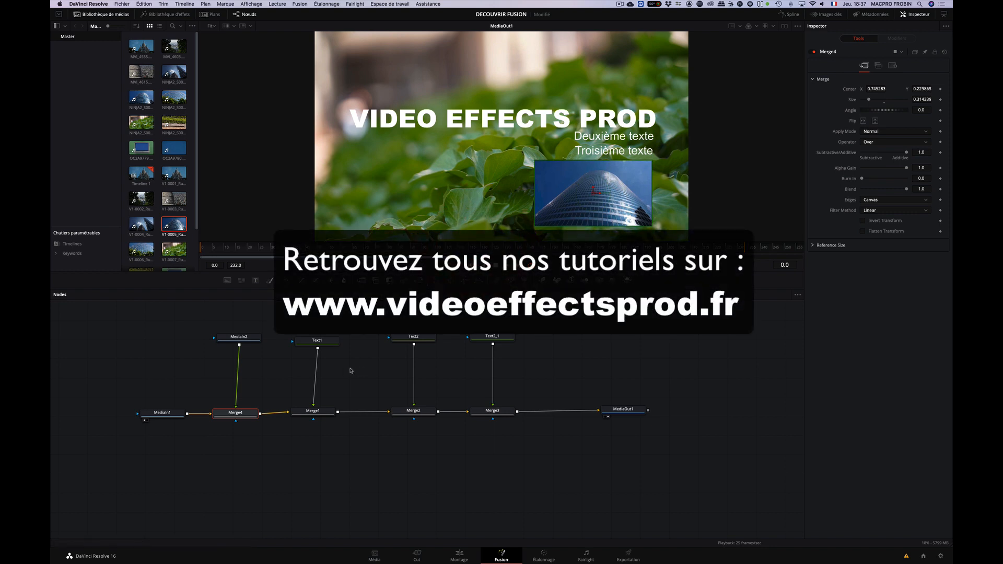
click(161, 413)
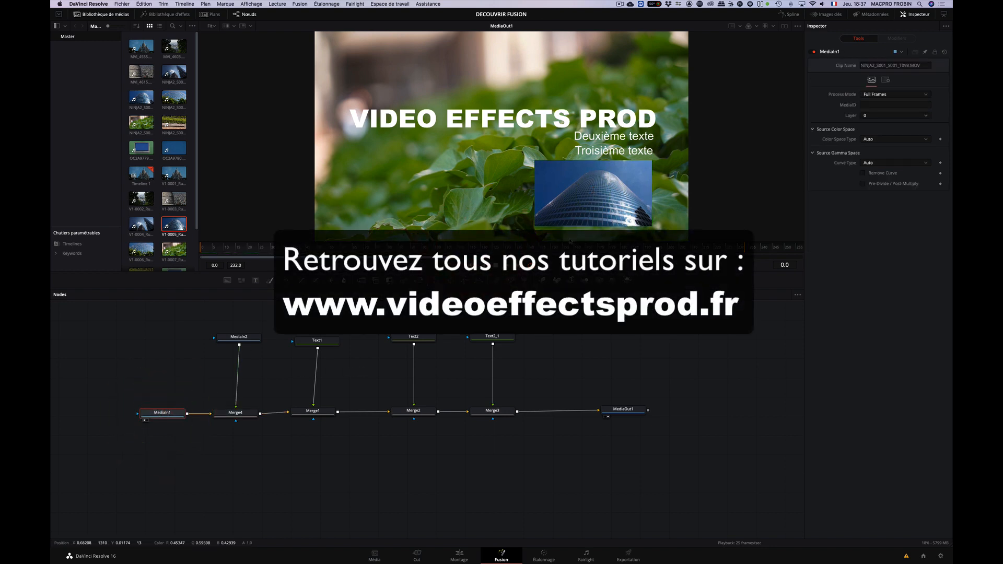